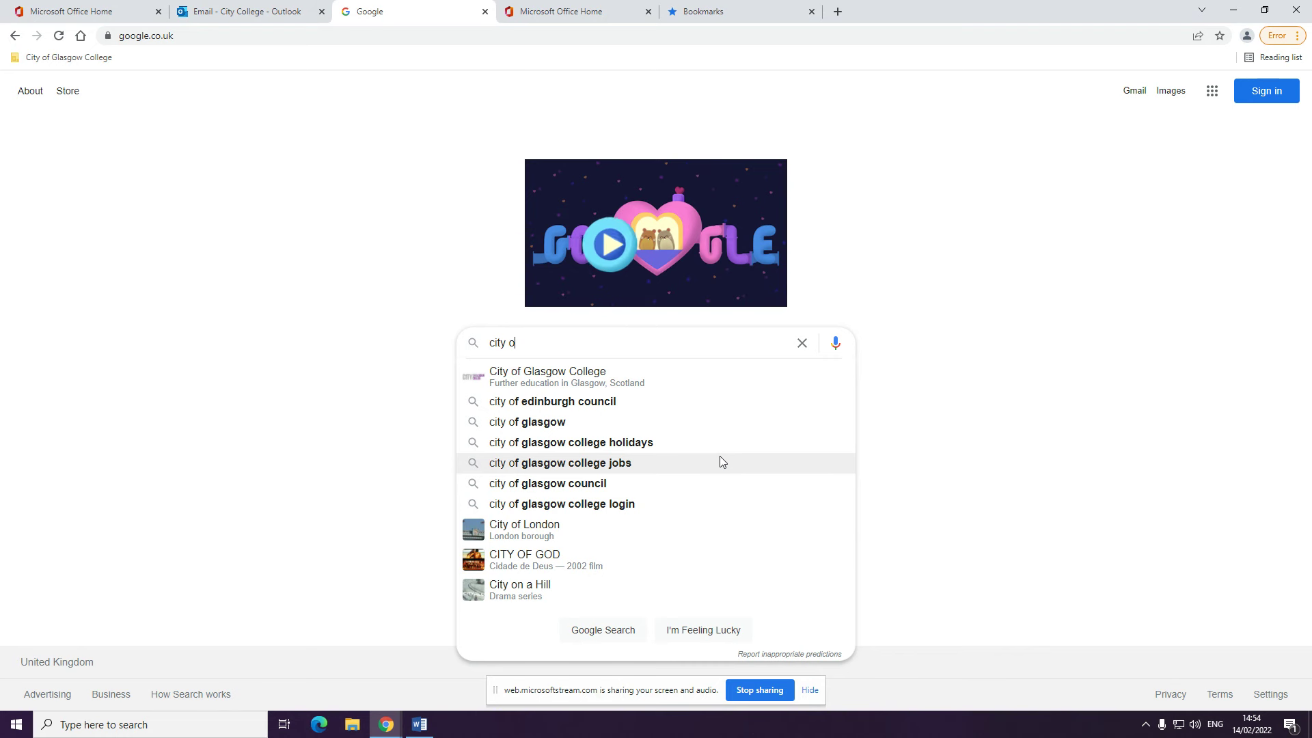
Search Google for 'city of glasgow college' and open the college's official homepage result
click(684, 379)
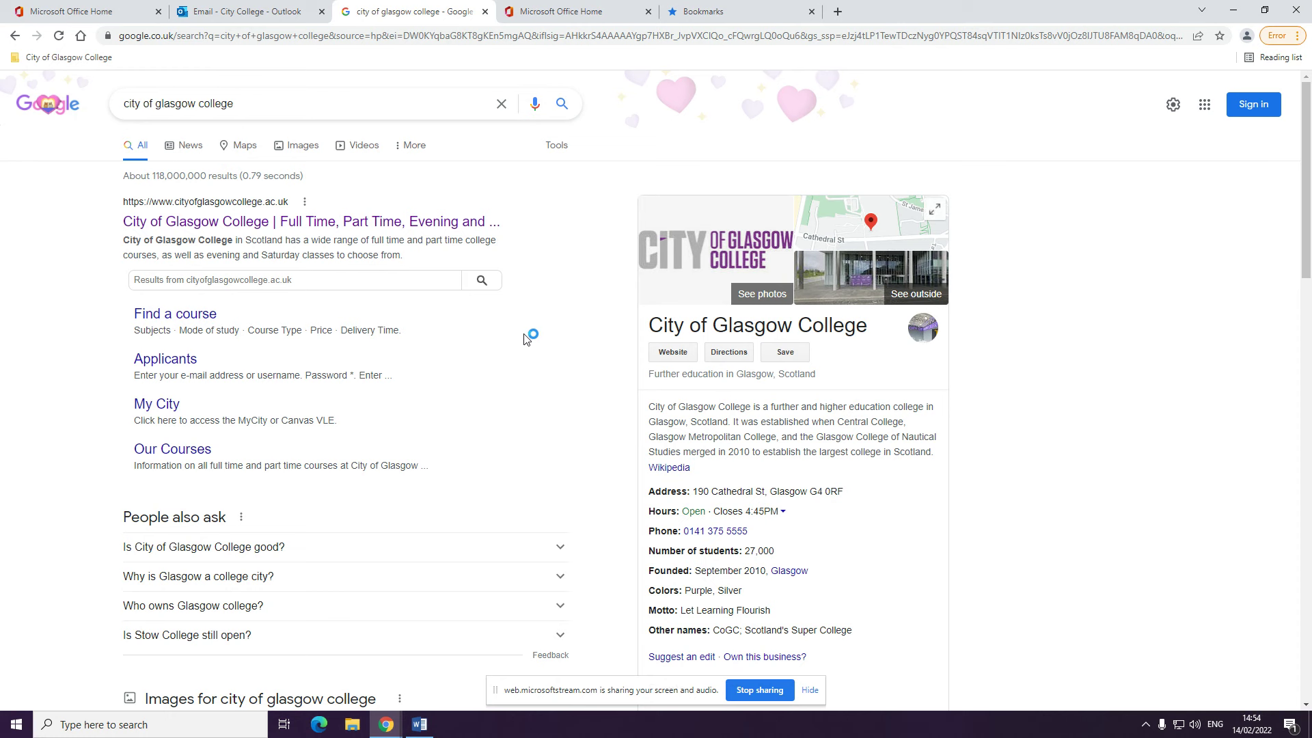
click(454, 229)
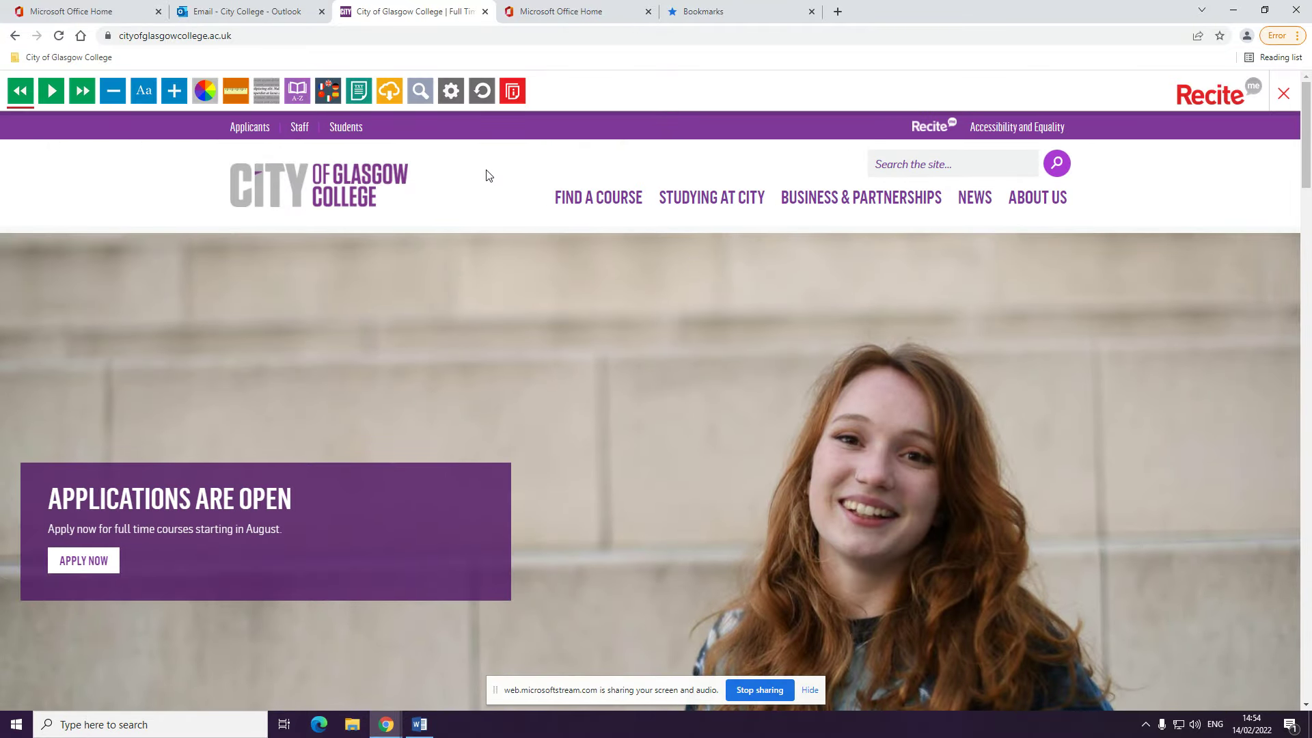
Go to the Find a Course page and close the Recite Me reading toolbar
click(587, 199)
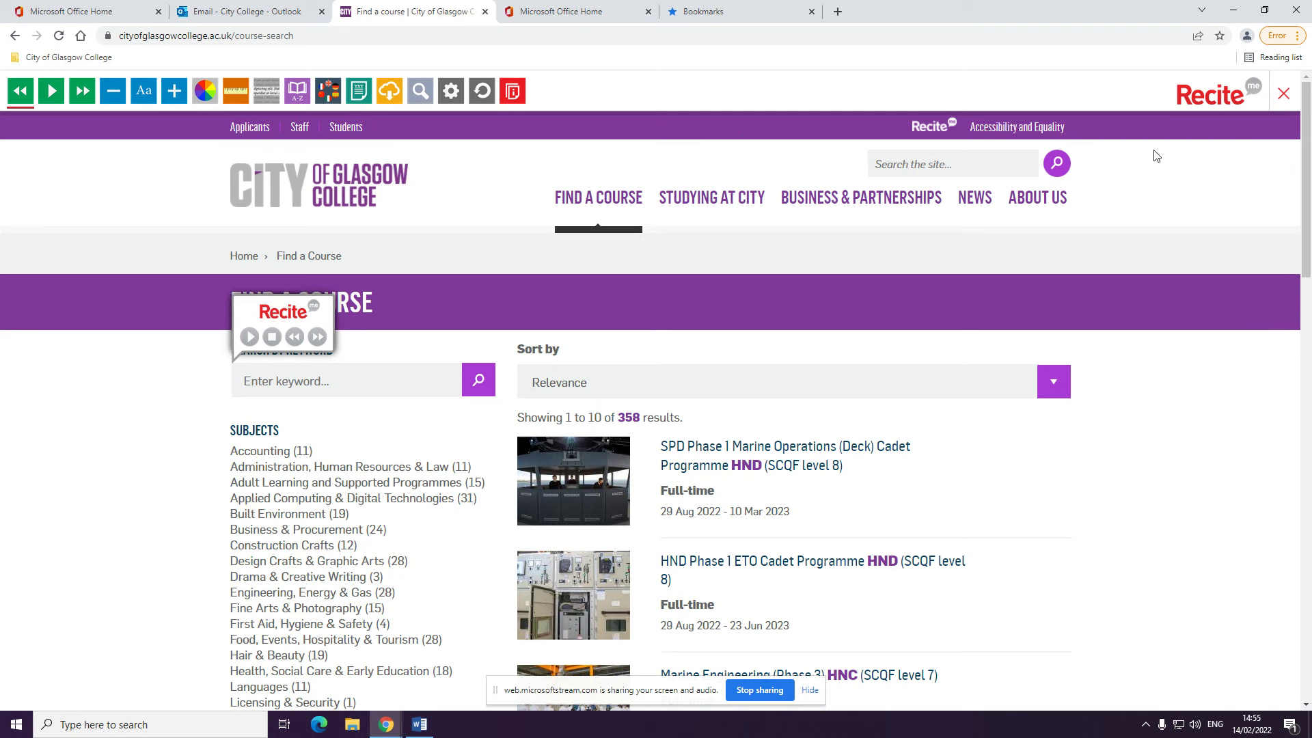
click(1284, 94)
click(603, 454)
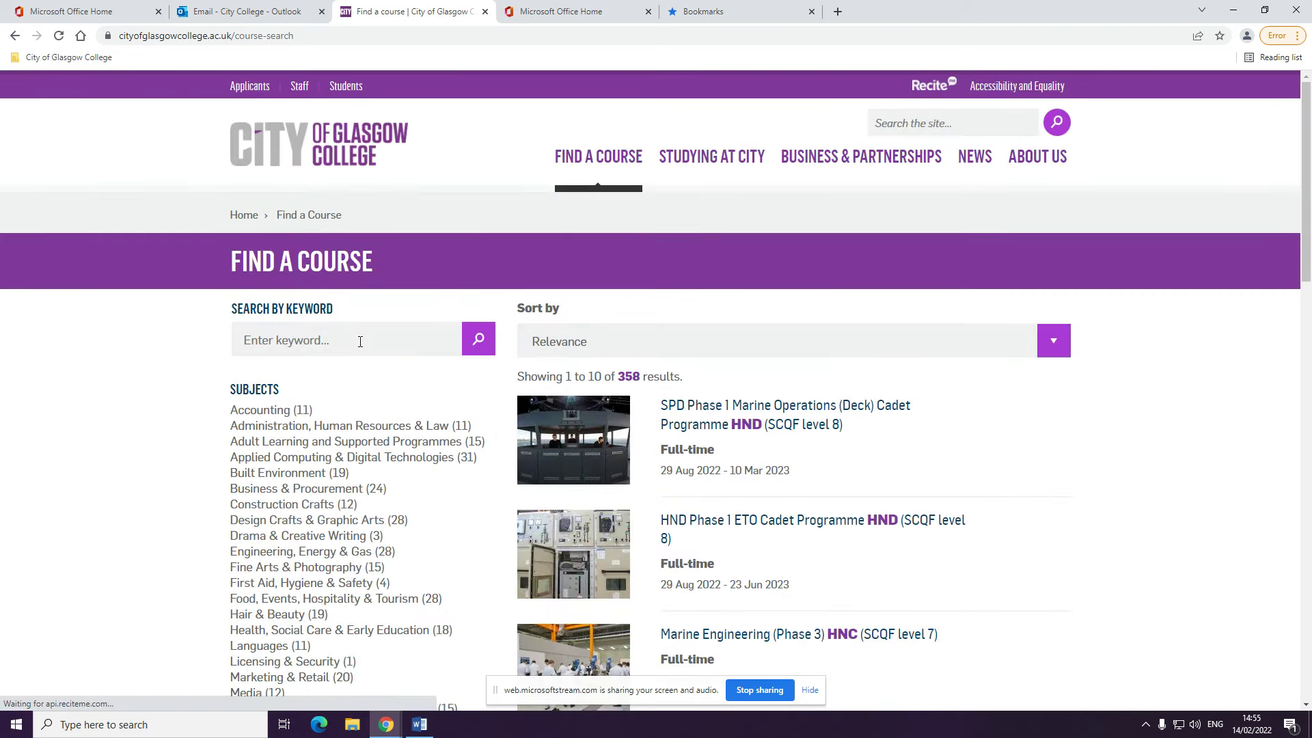
Search courses for the keyword 'ESOL'
click(360, 341)
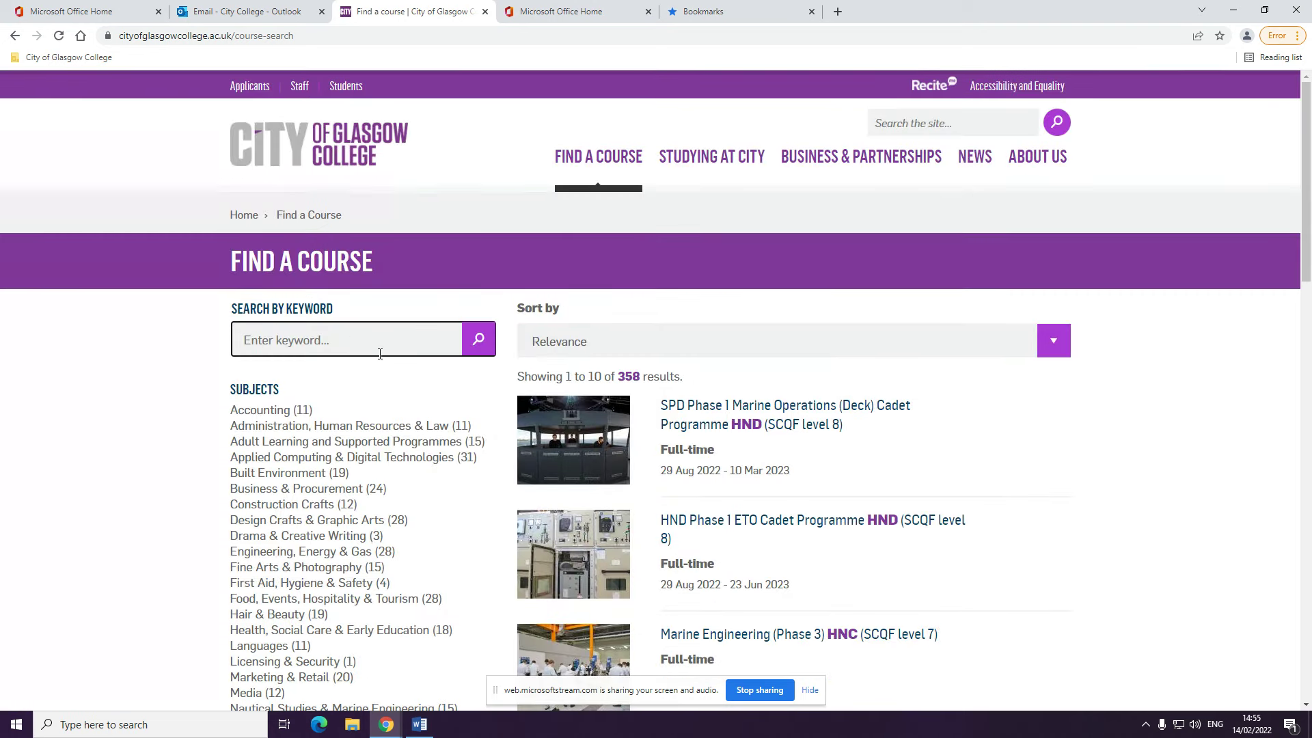
text(ESOL)
key(Return)
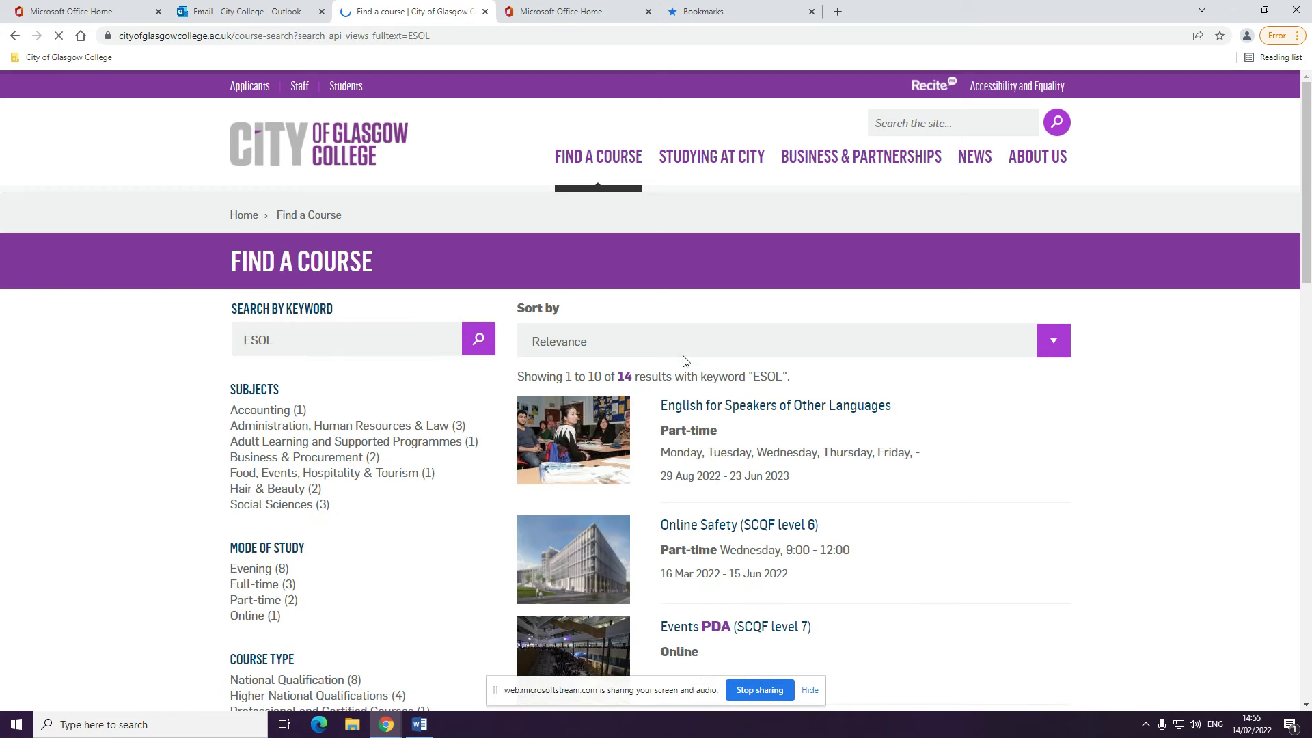
Open the English for Speakers of Other Languages course, review its details, and start applying
click(788, 408)
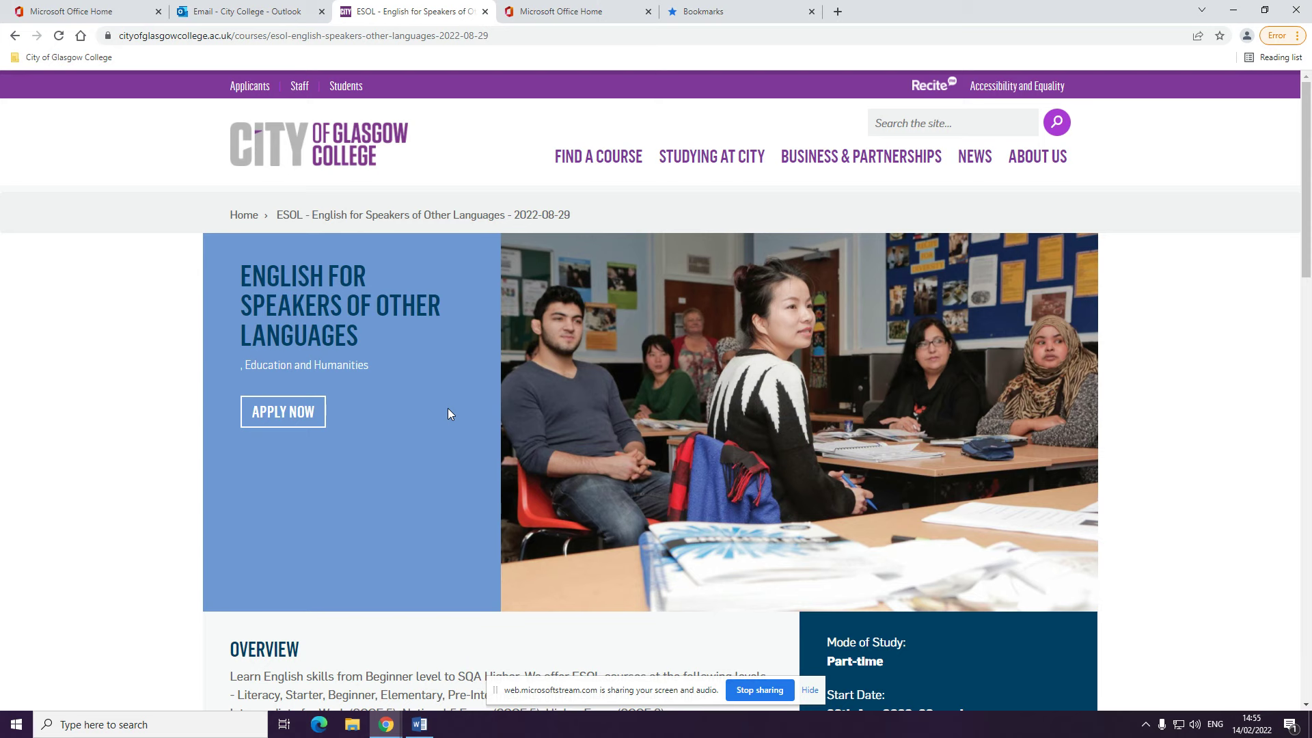
scroll(448, 413, down, 2)
scroll(439, 440, down, 2)
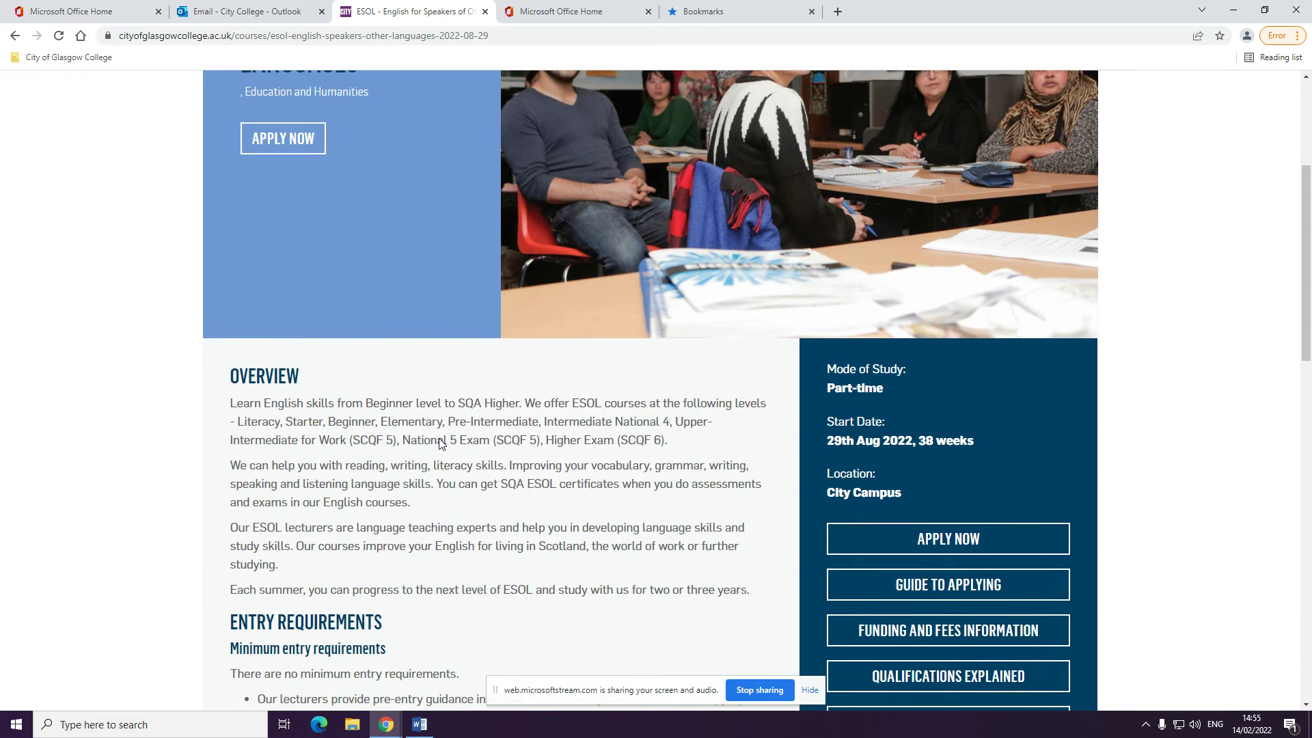
scroll(555, 462, down, 2)
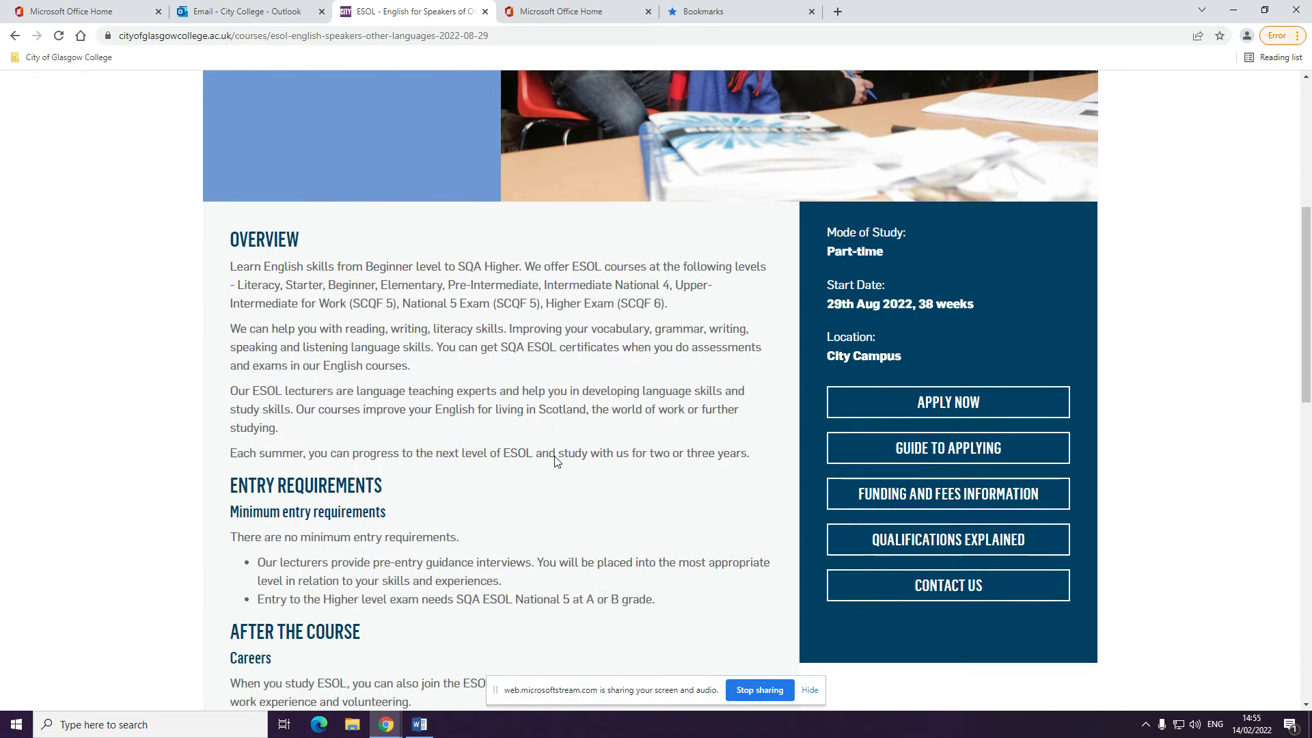
scroll(555, 458, down, 2)
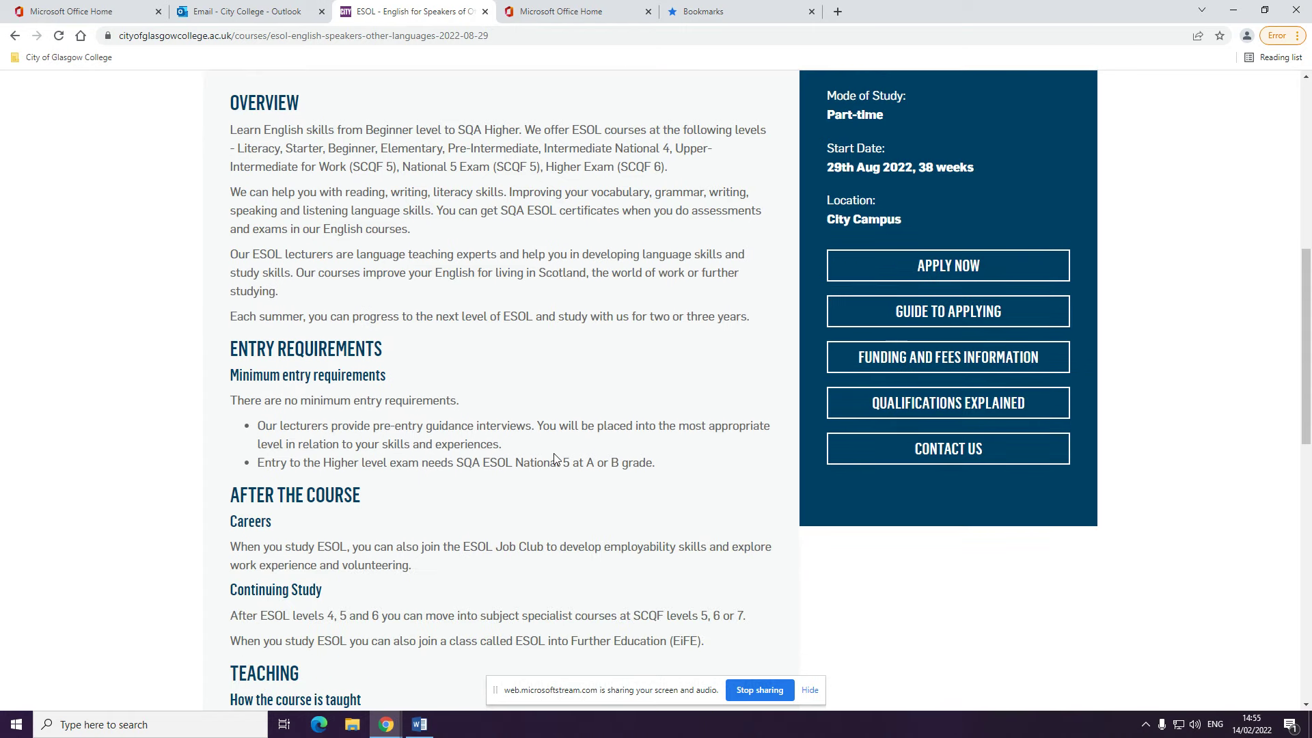
scroll(553, 454, down, 1)
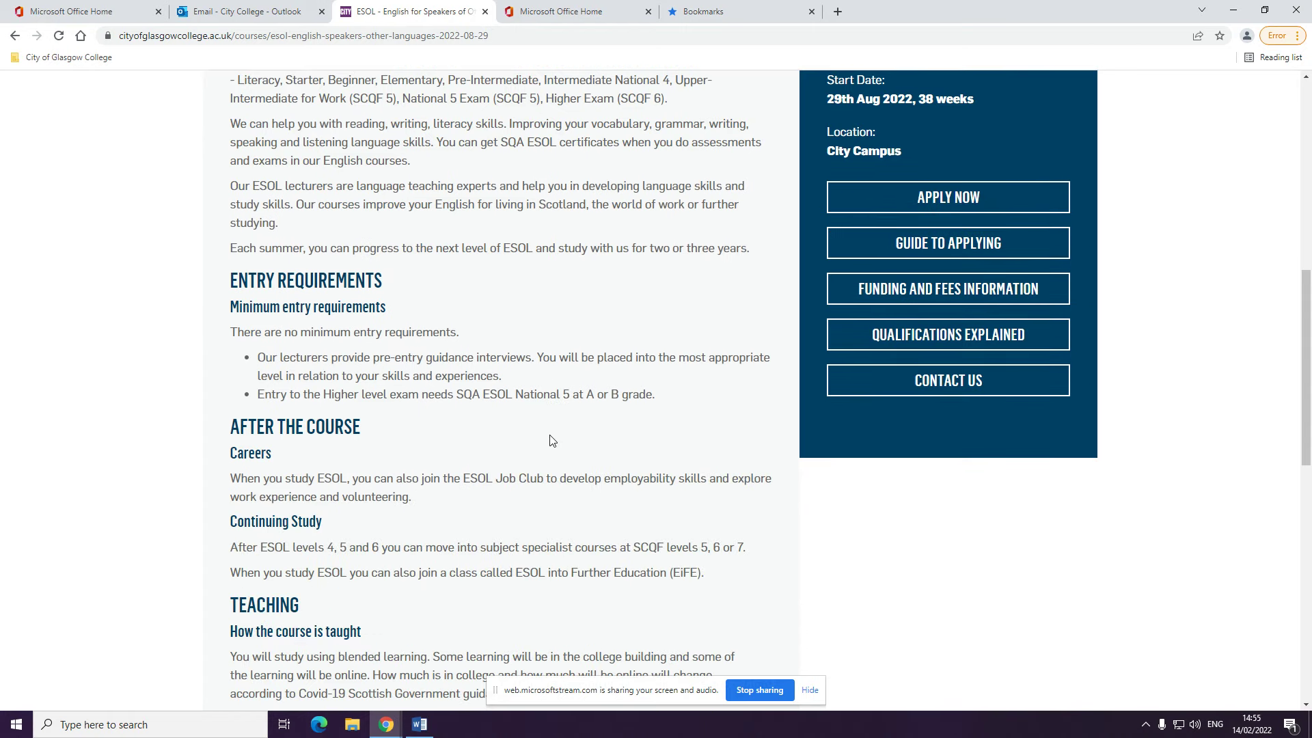
scroll(552, 440, down, 4)
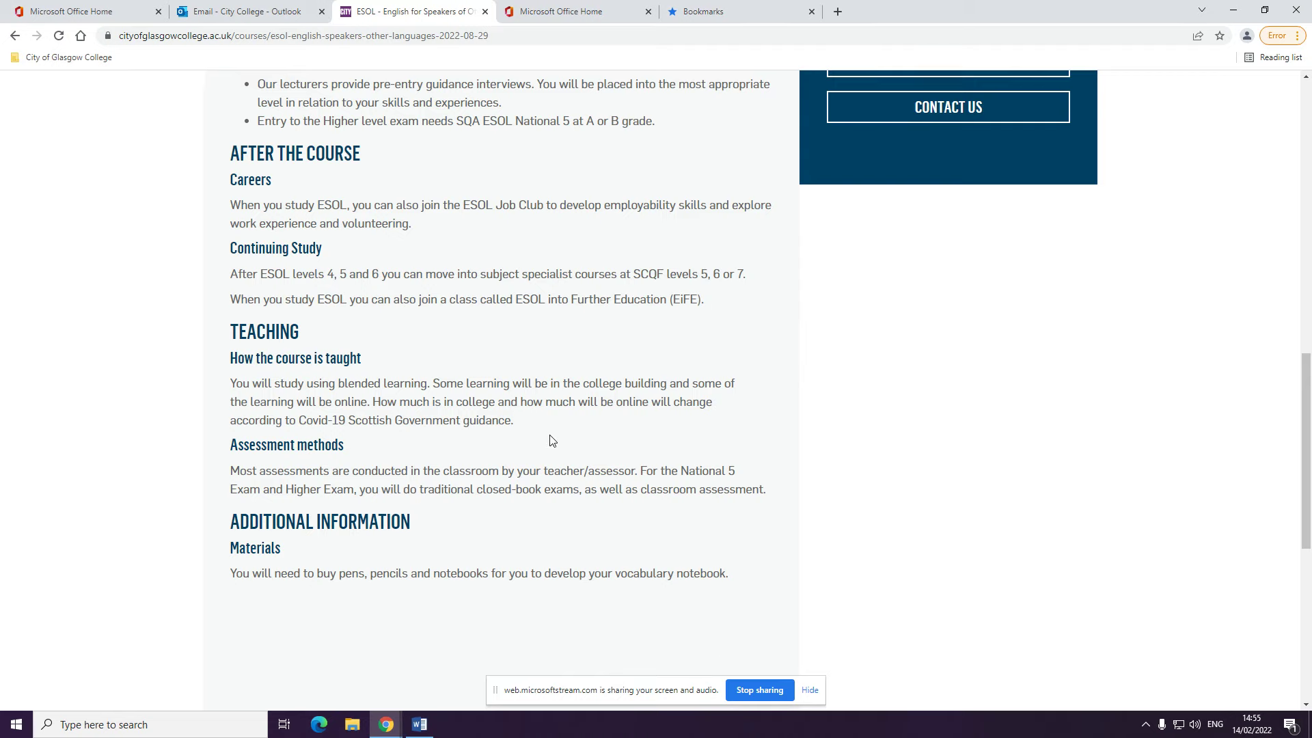
scroll(551, 435, up, 9)
scroll(552, 440, up, 2)
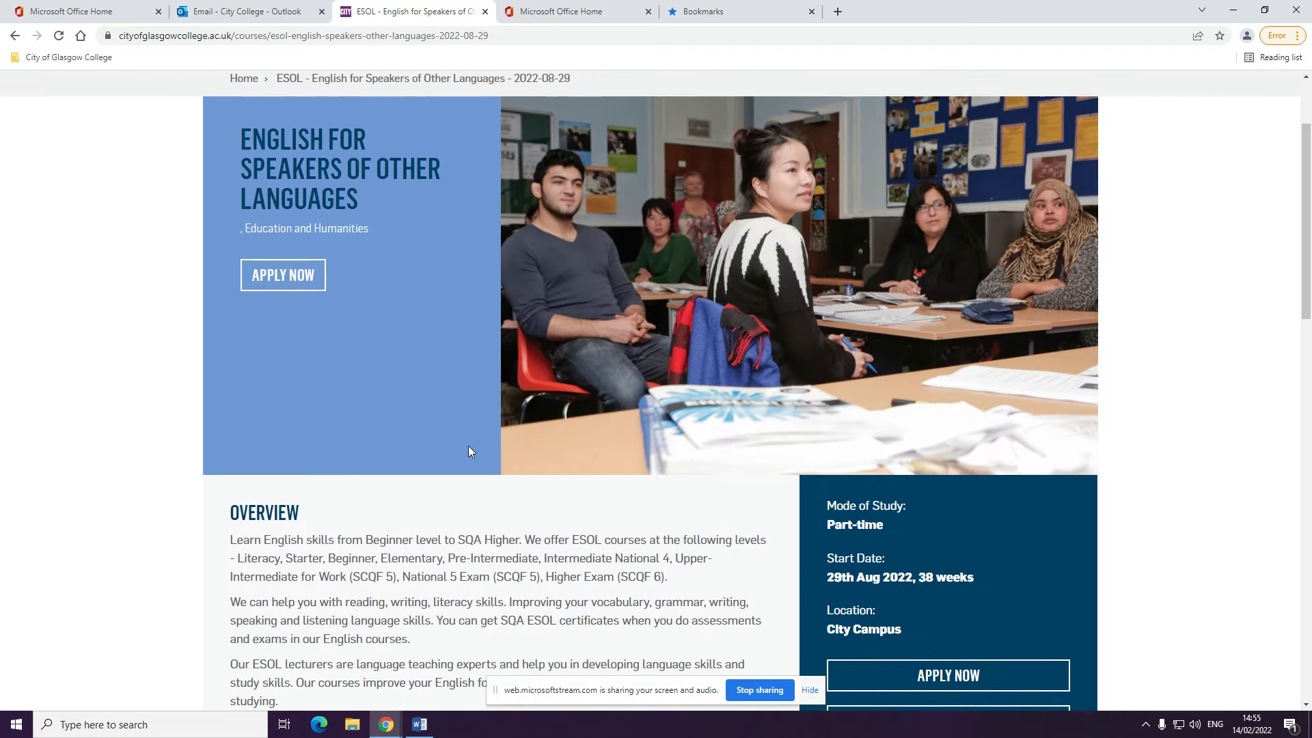
click(292, 279)
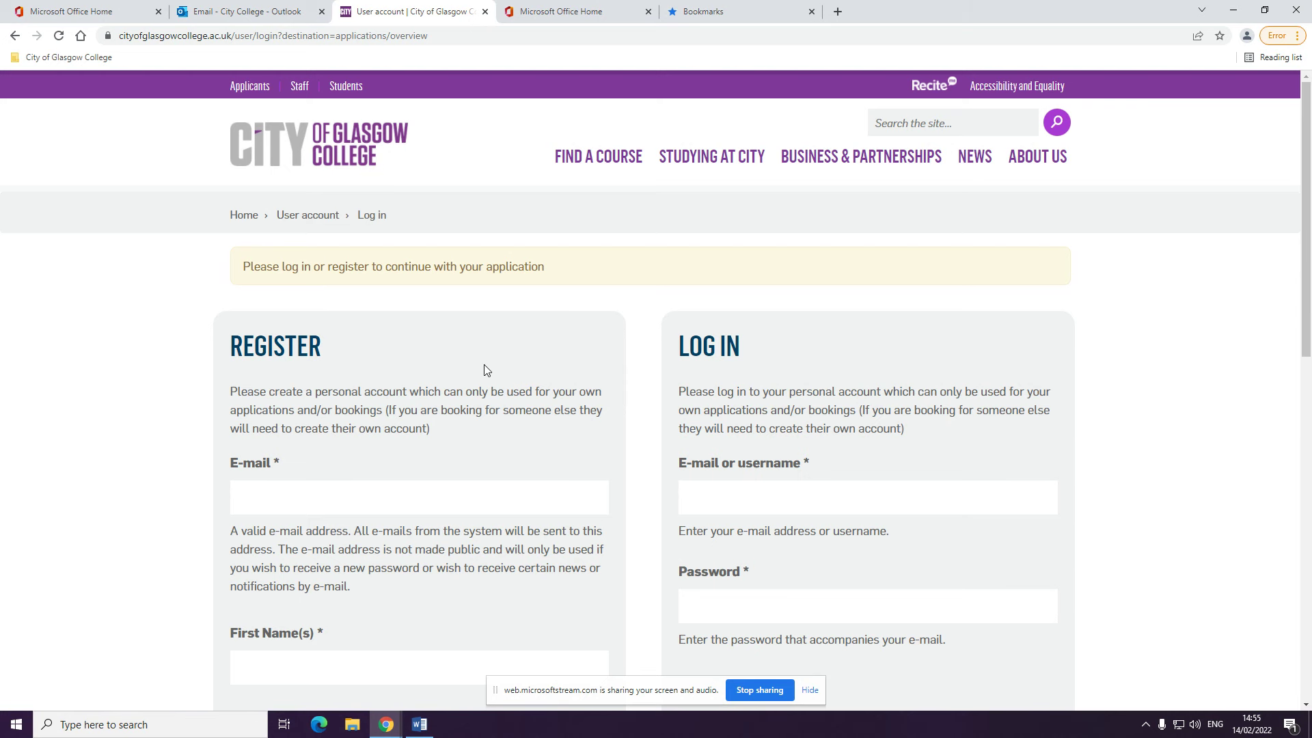
Enter the applicant's e-mail address in the Register form
scroll(485, 370, down, 1)
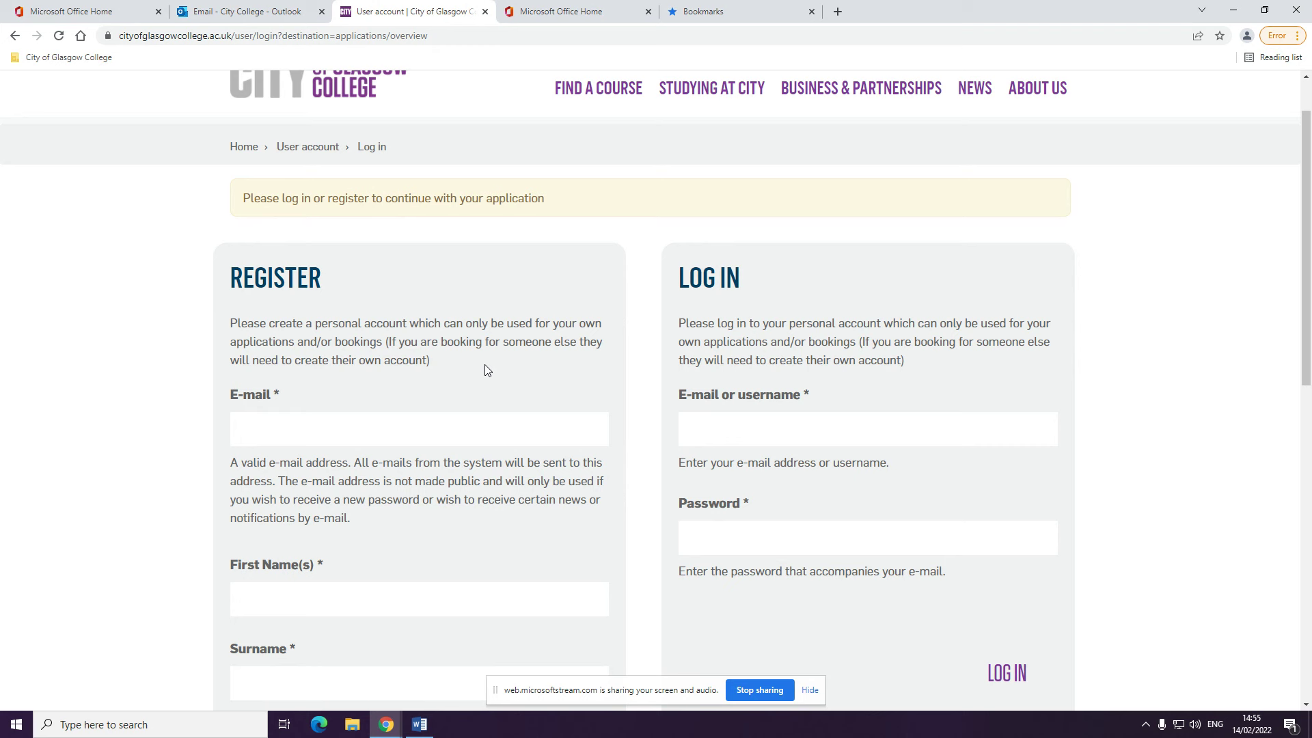
click(492, 423)
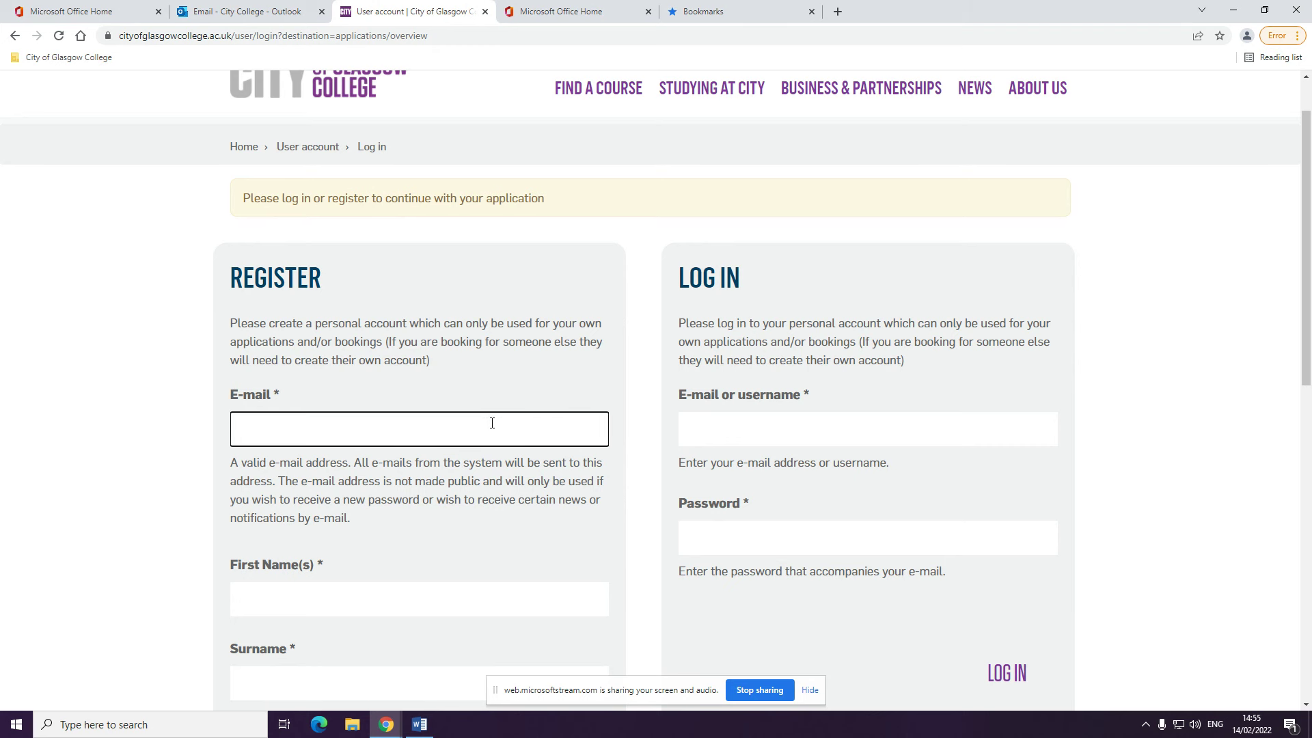
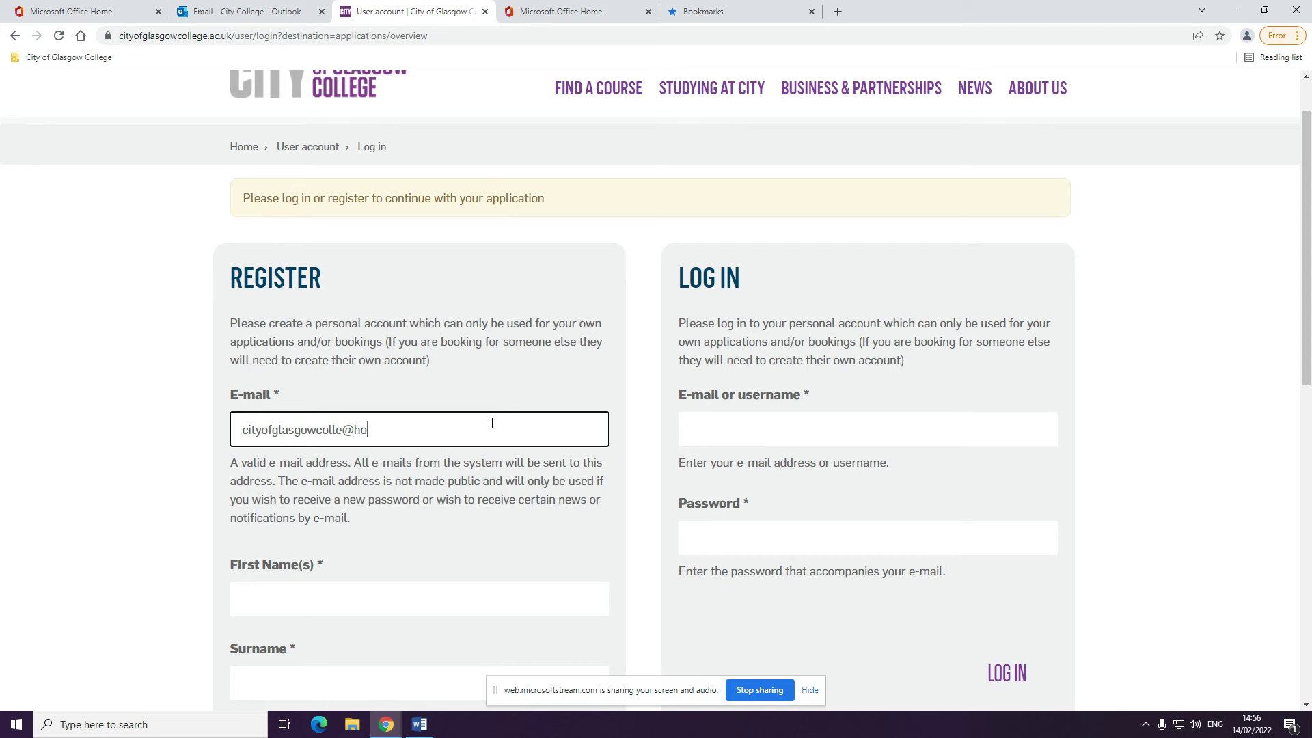
Fill in the applicant's first name and surname
scroll(491, 423, down, 1)
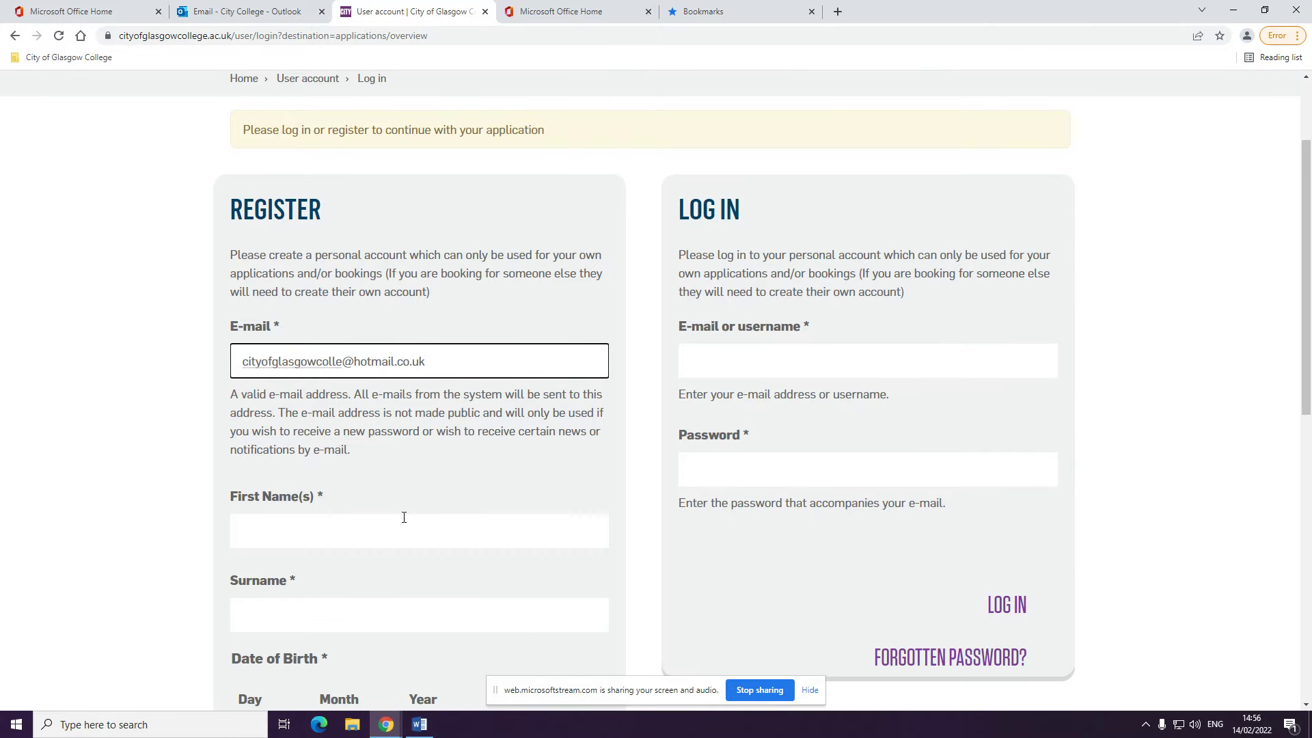
click(406, 518)
text(K)
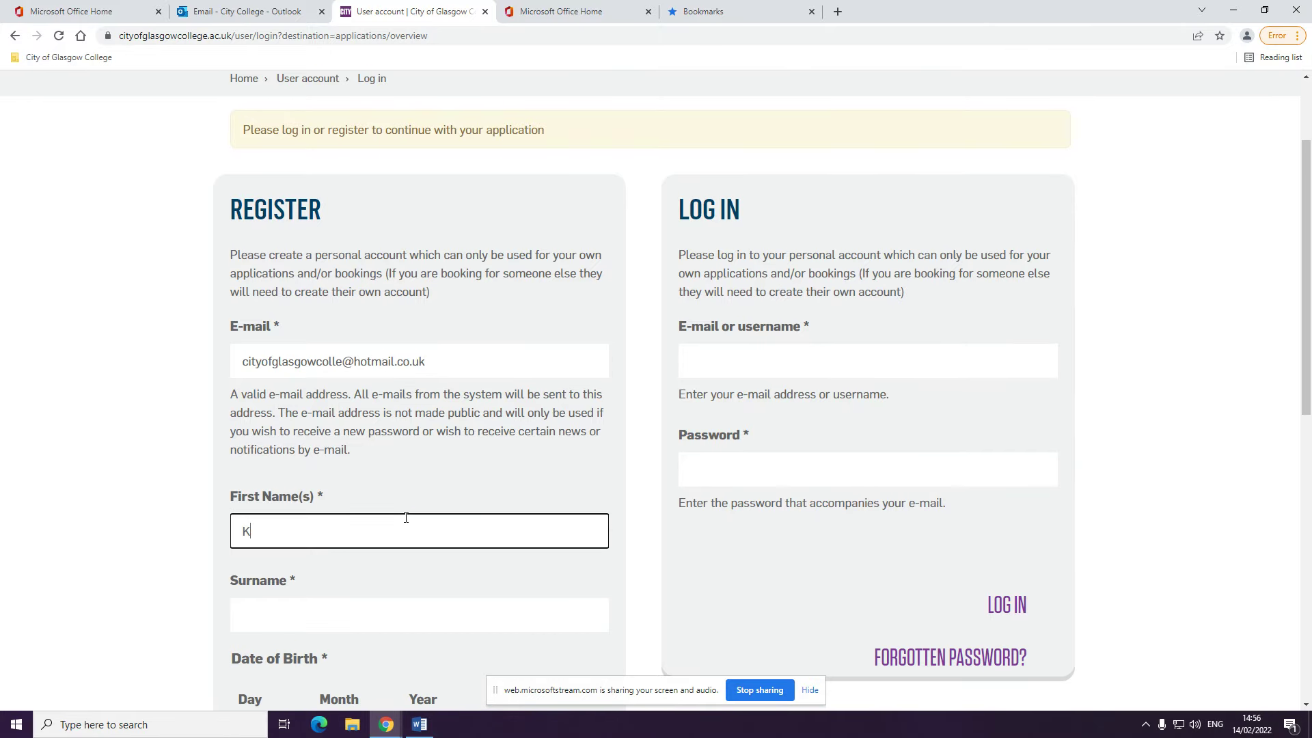
text(atie)
scroll(387, 545, down, 2)
click(402, 481)
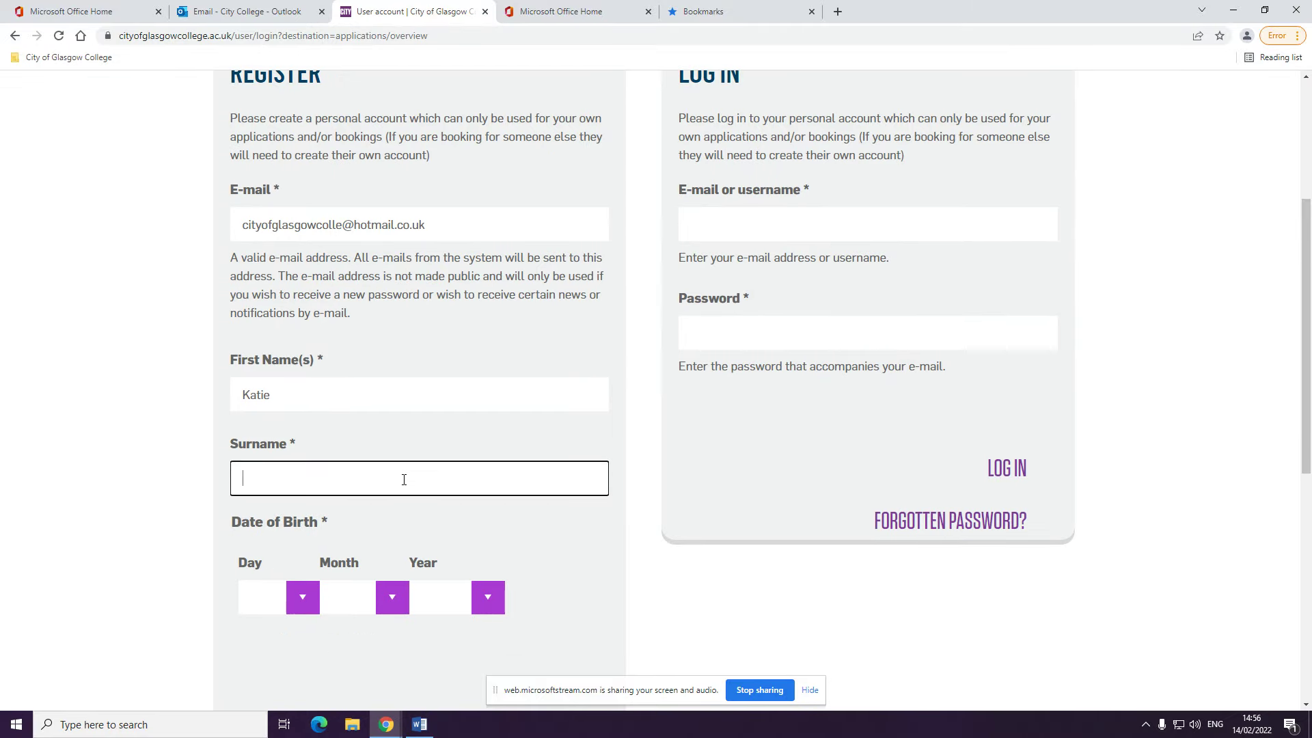
text(College)
Set the date of birth to 16 Oct 2007 and create the new account
scroll(404, 480, down, 1)
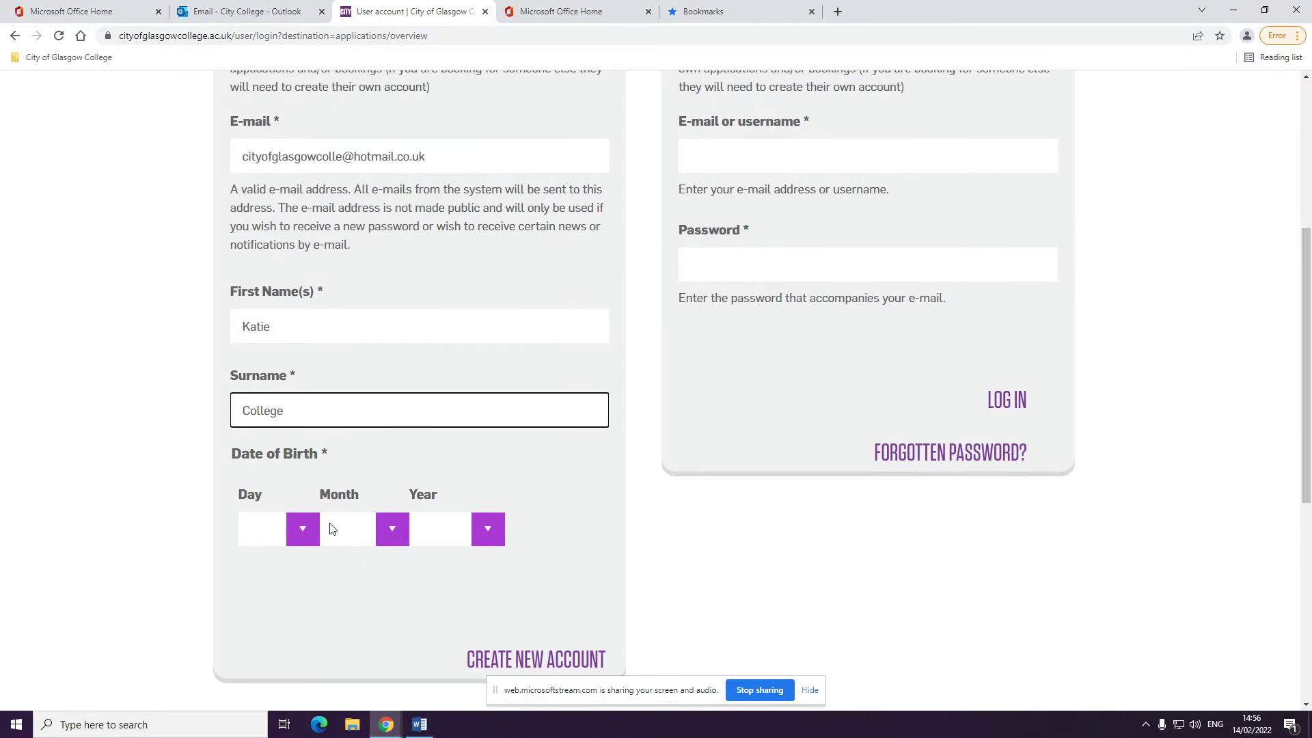
click(309, 527)
click(287, 453)
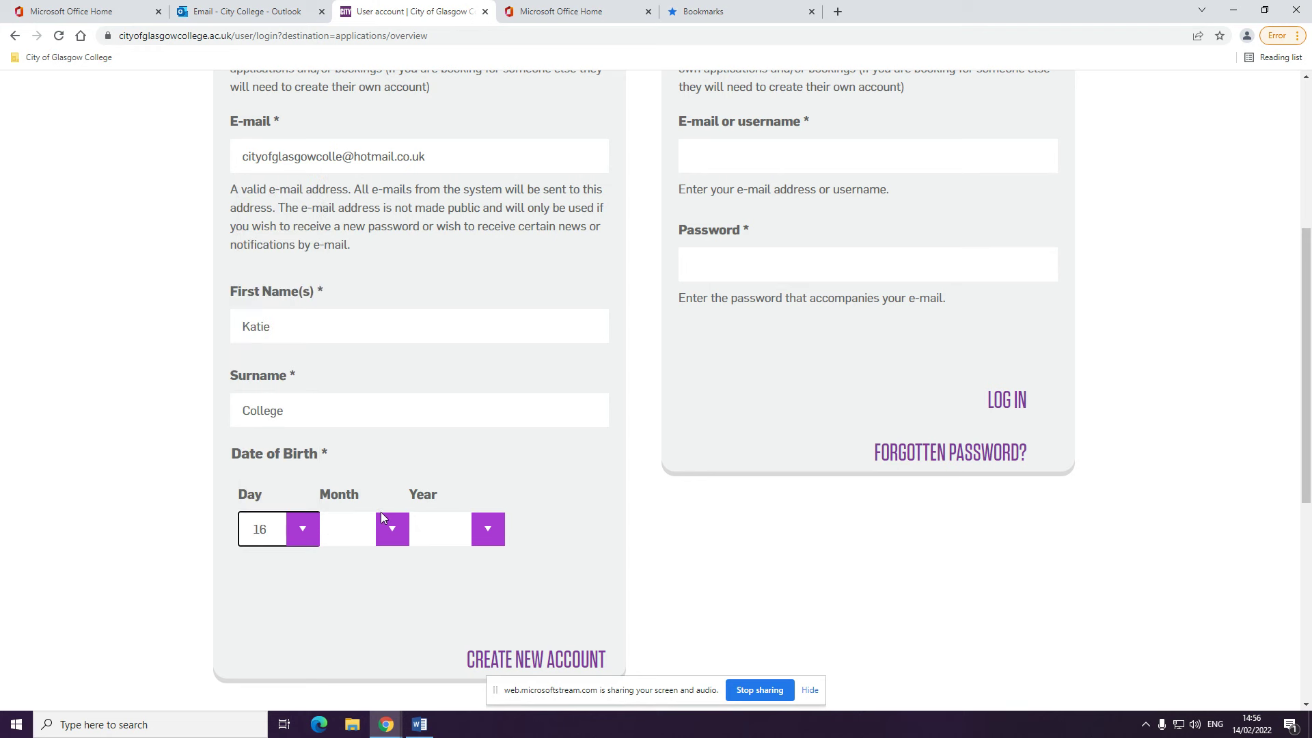
click(390, 526)
click(378, 472)
click(478, 520)
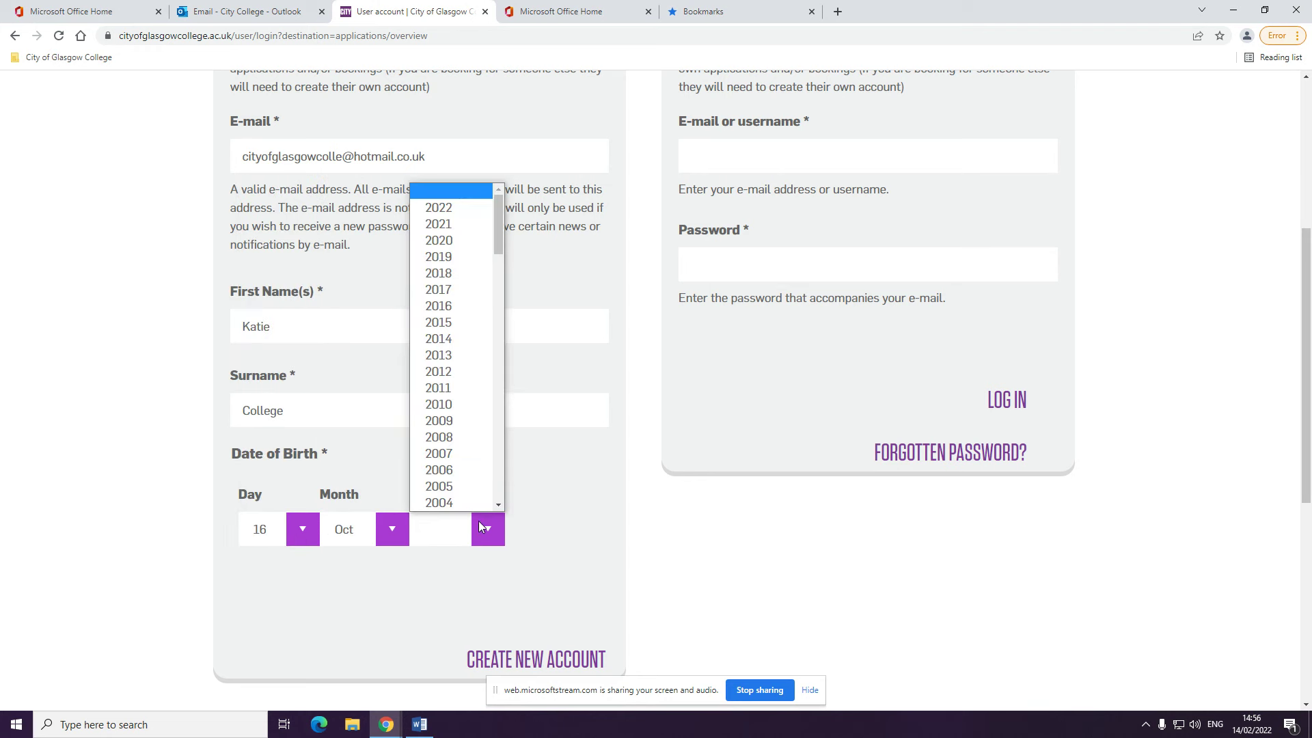
click(460, 457)
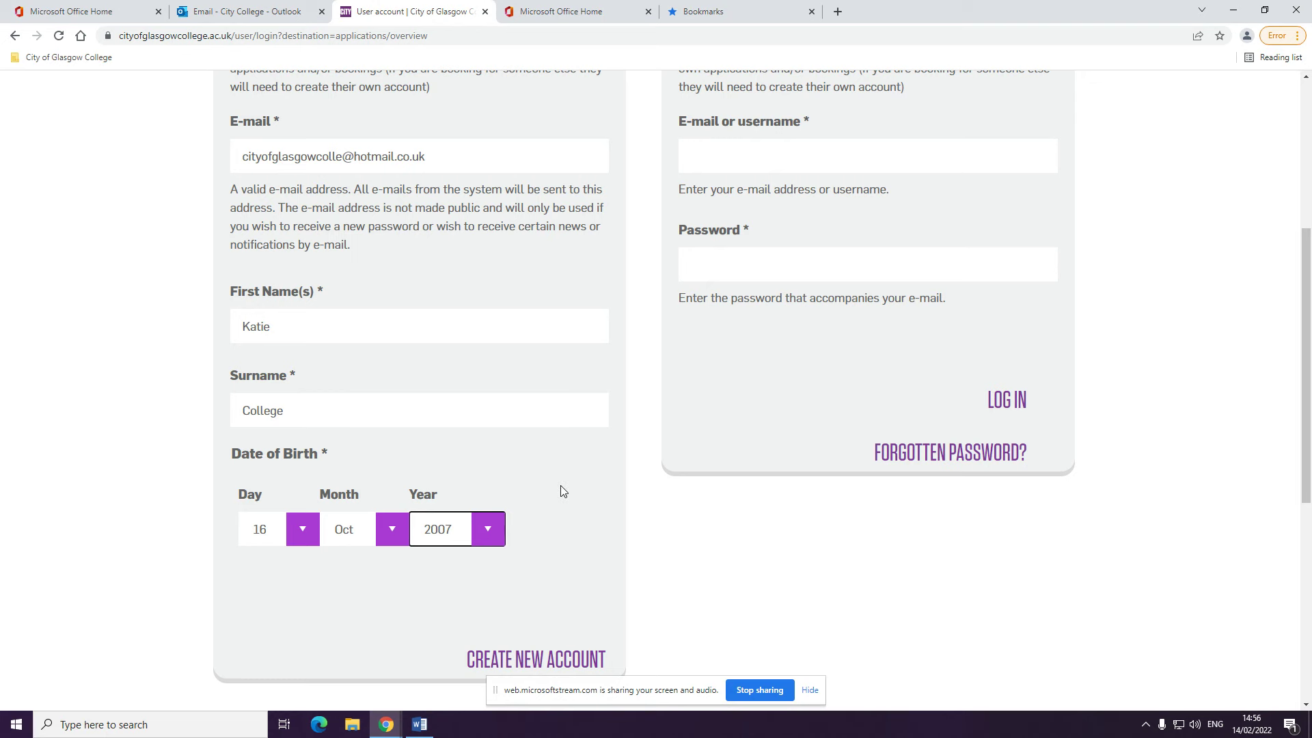
scroll(560, 485, down, 1)
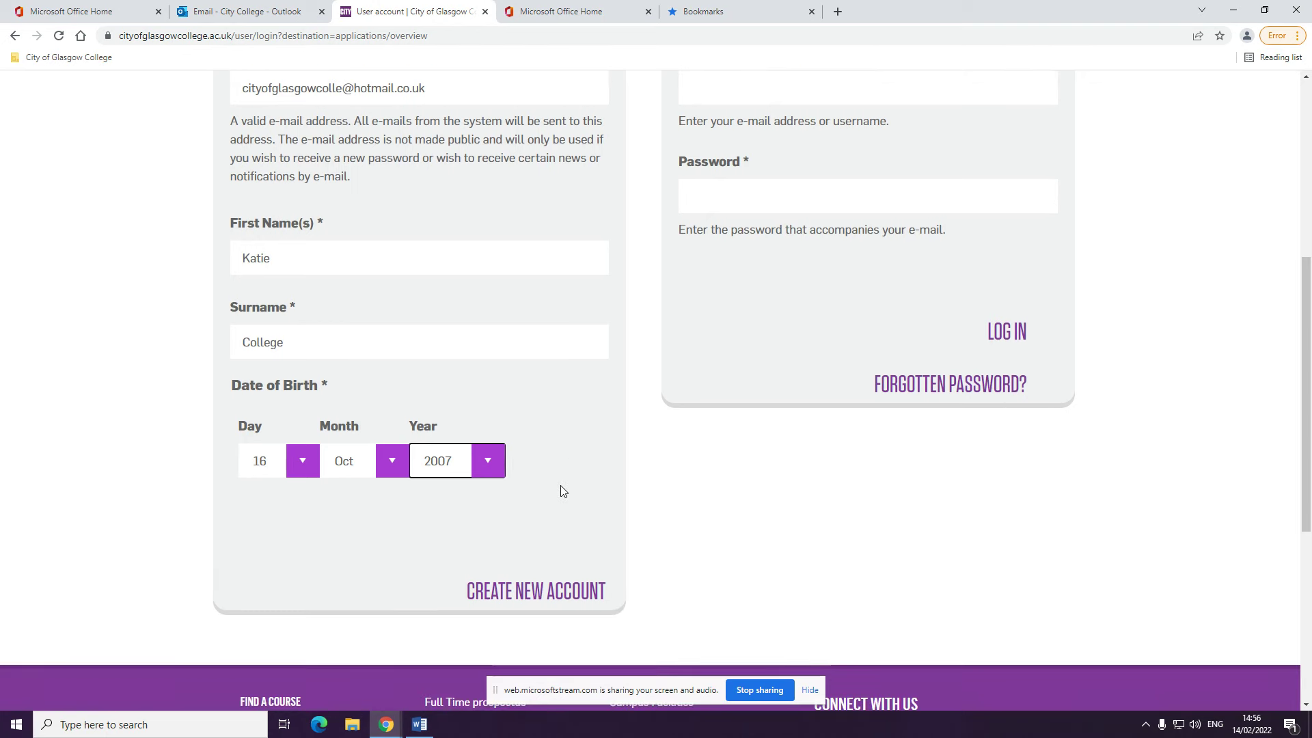
click(556, 591)
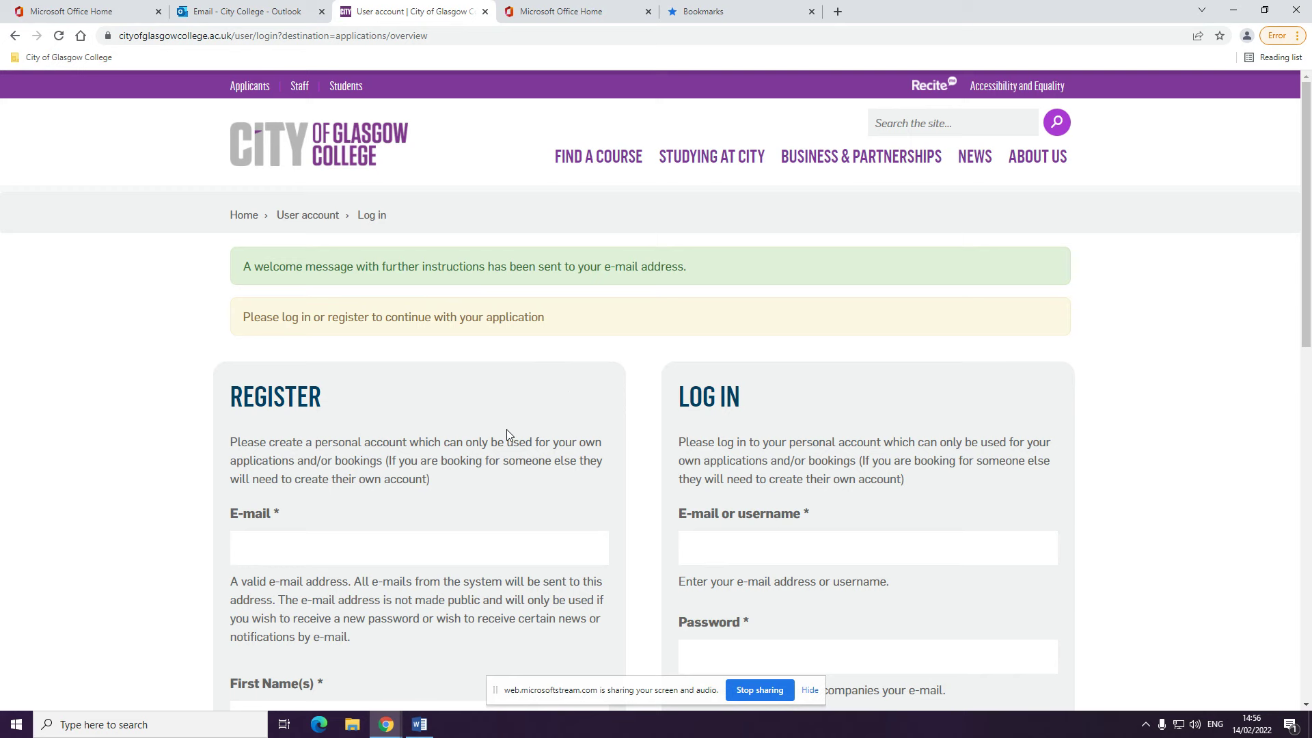
In Outlook, open the college's Account details e-mail and follow its one-time login link
click(586, 12)
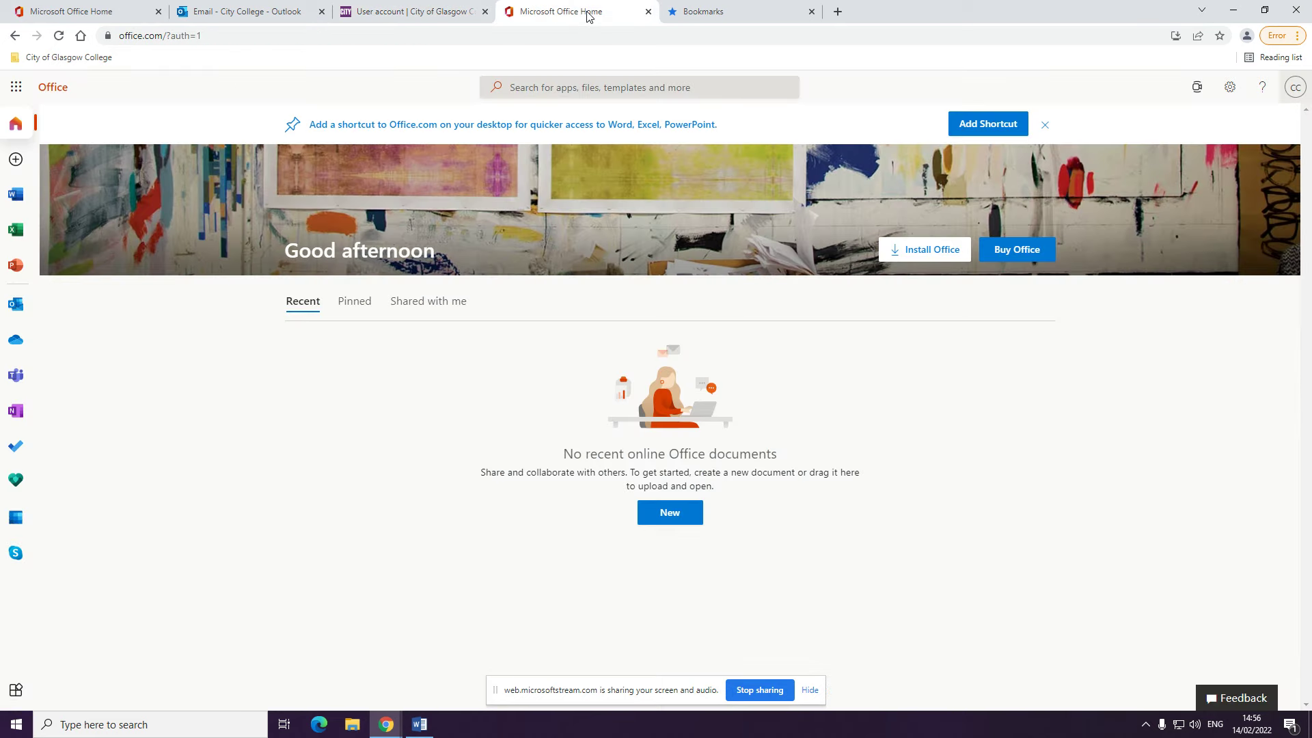
click(15, 87)
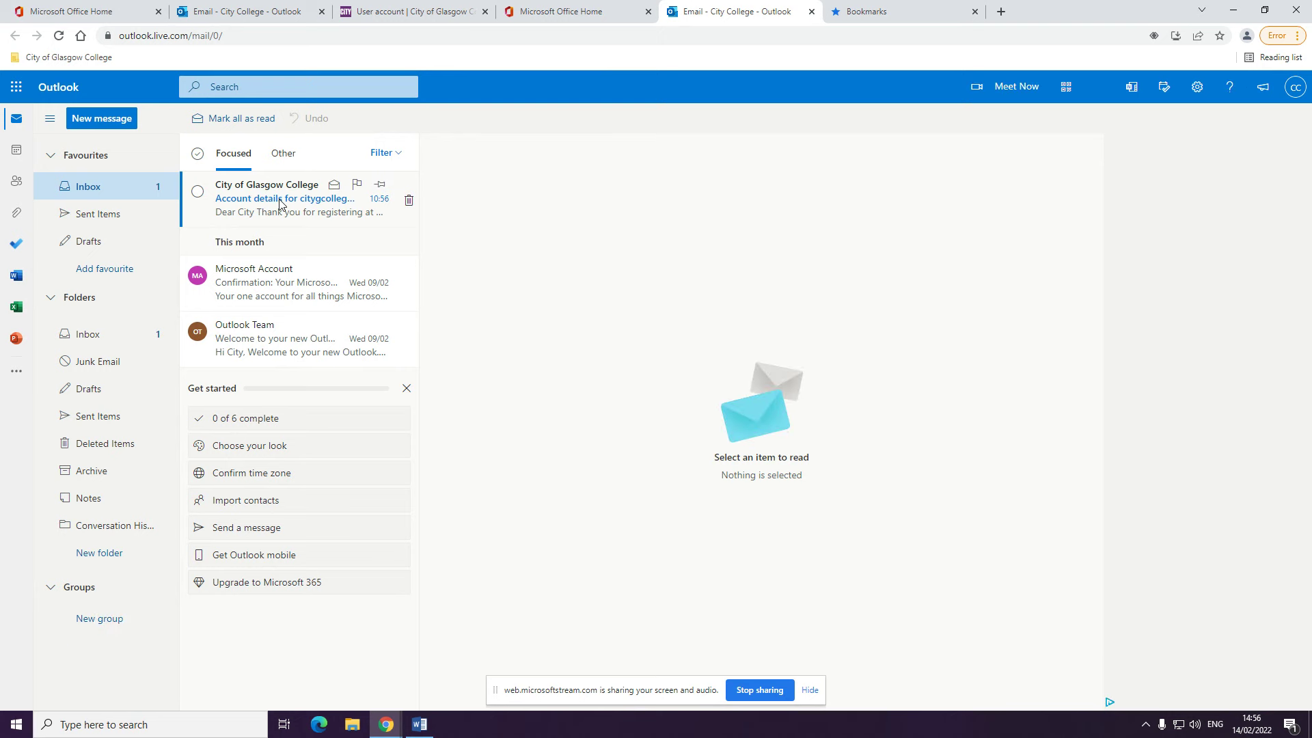
click(278, 203)
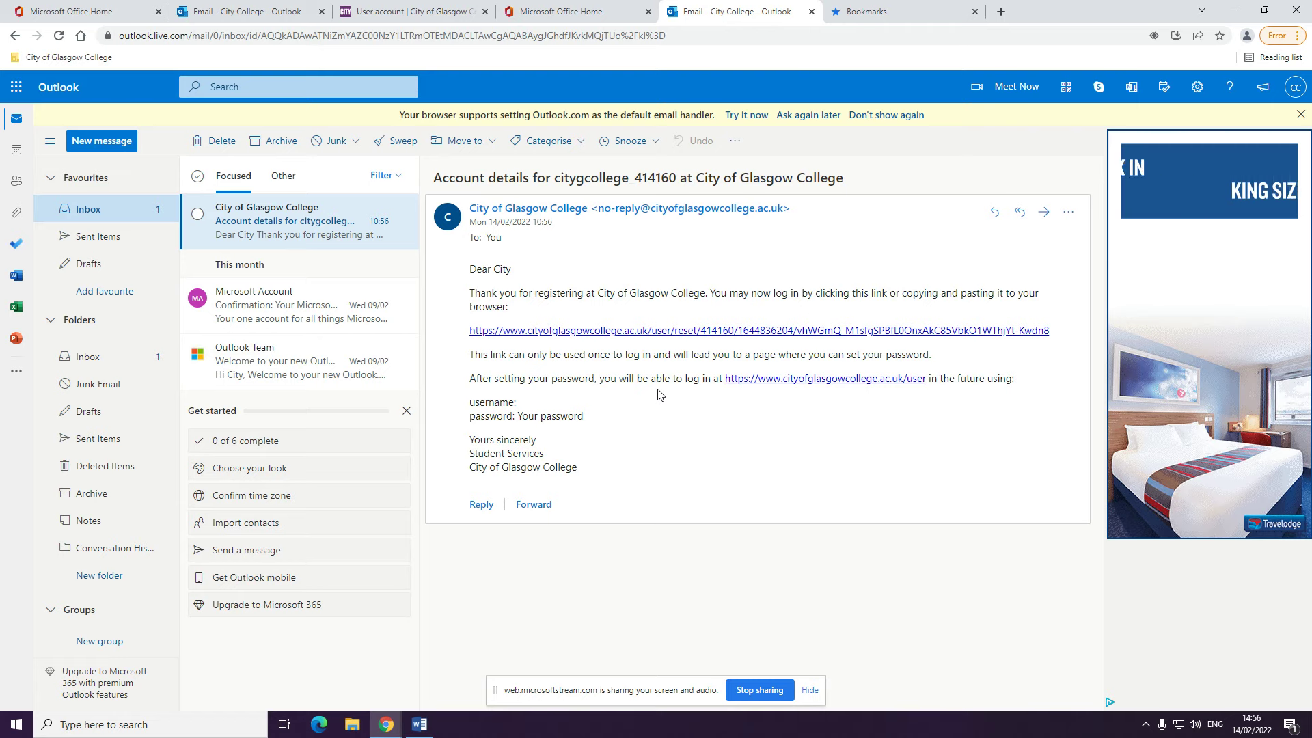
click(744, 333)
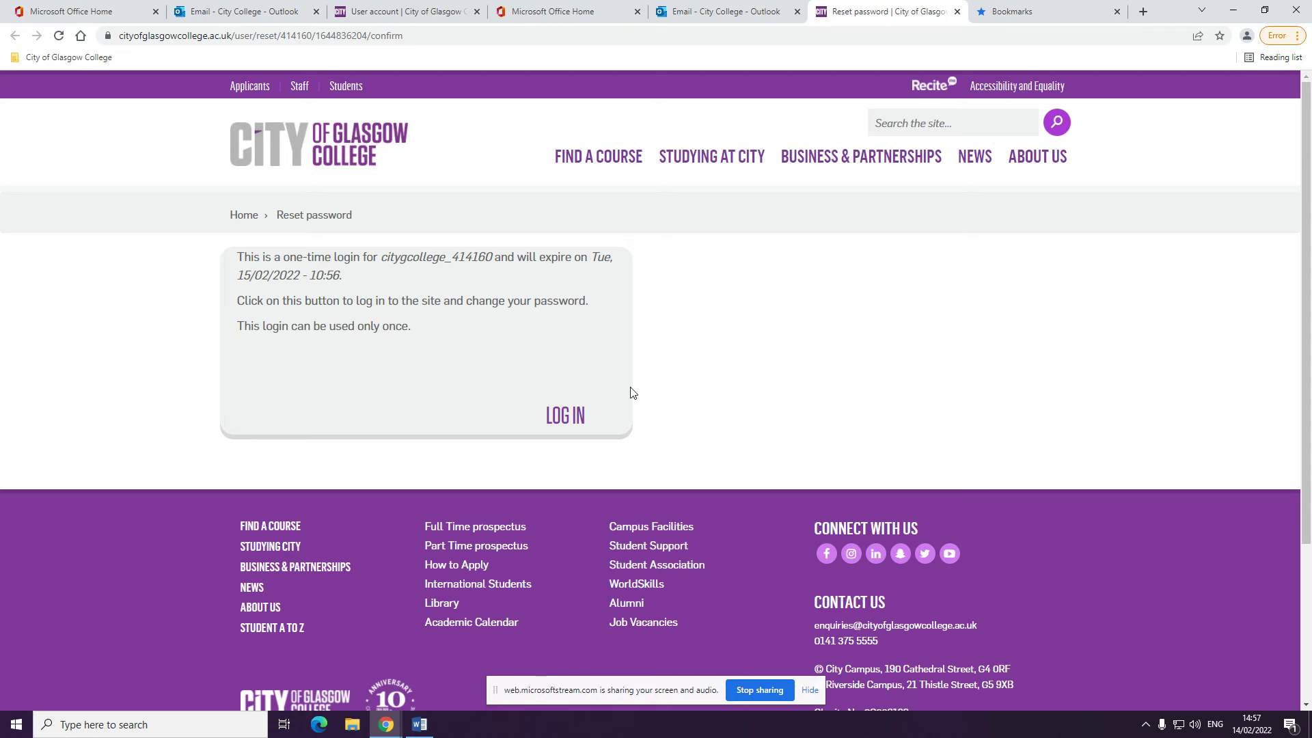
Log in with the one-time link and enter a new account password
click(574, 418)
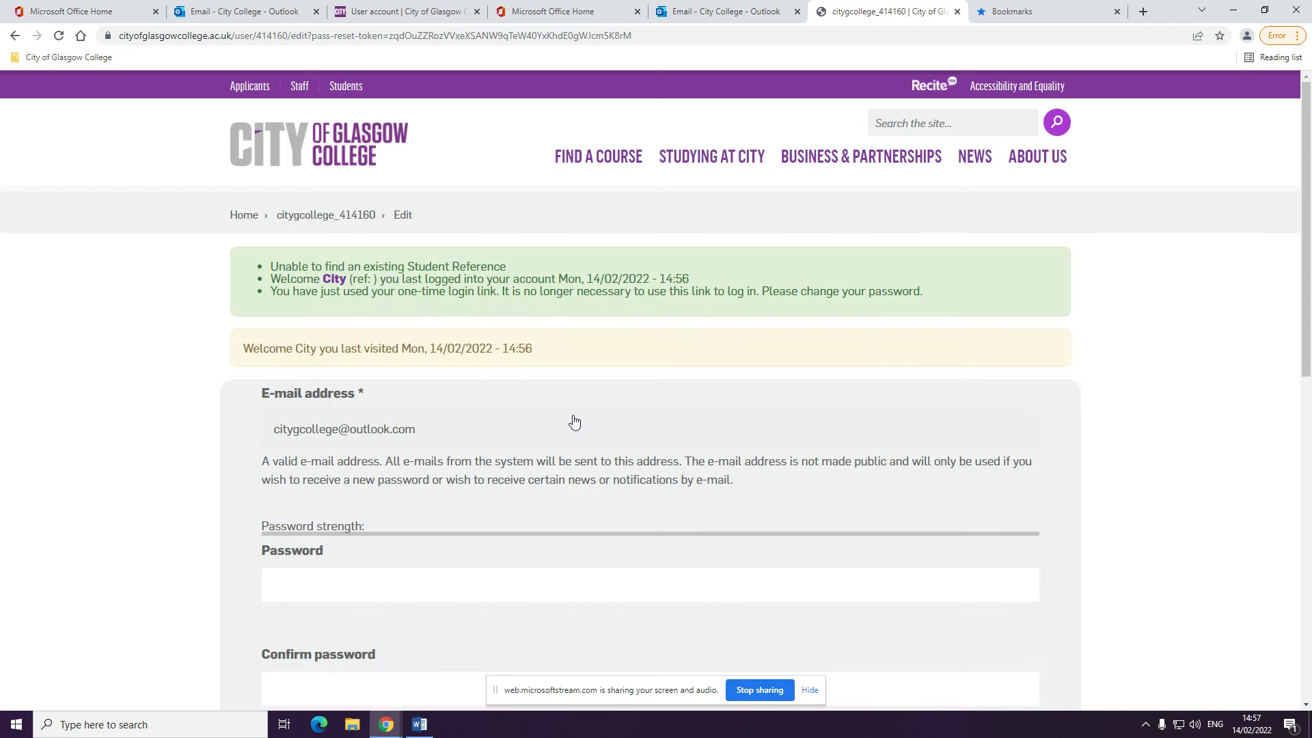
scroll(601, 406, down, 2)
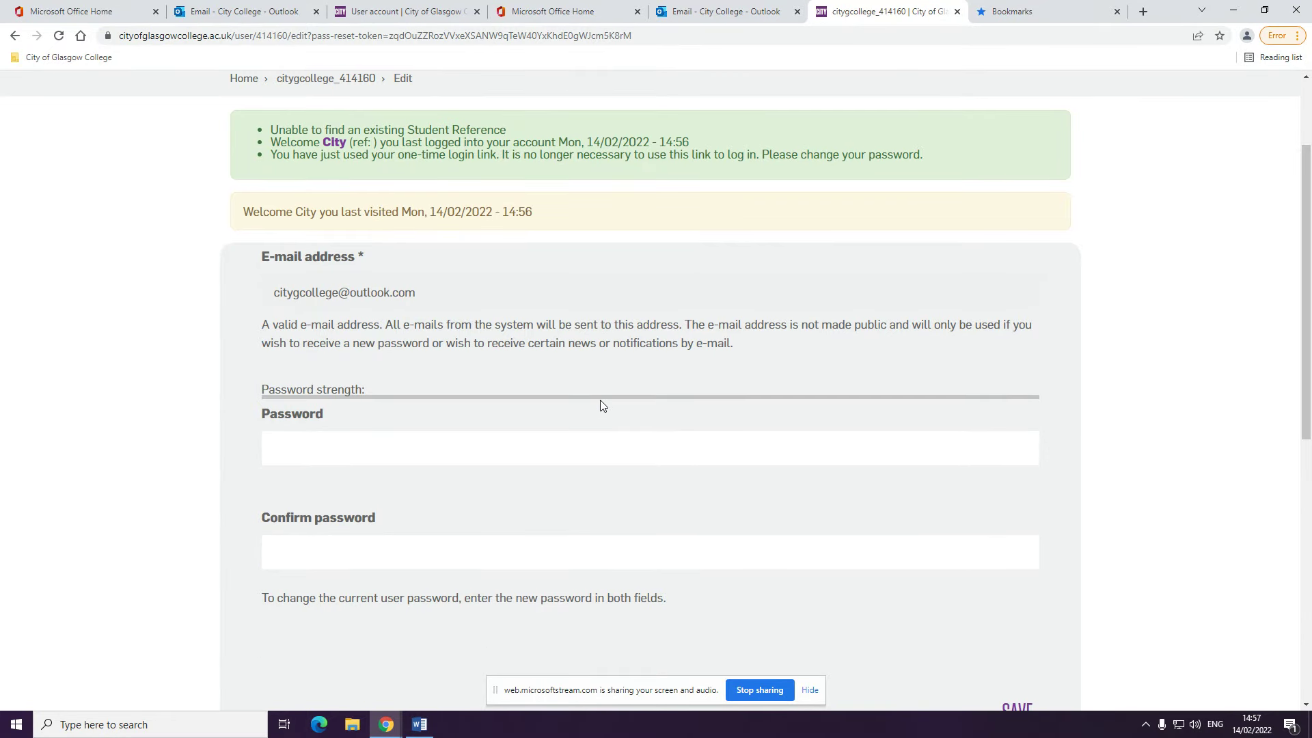
click(606, 441)
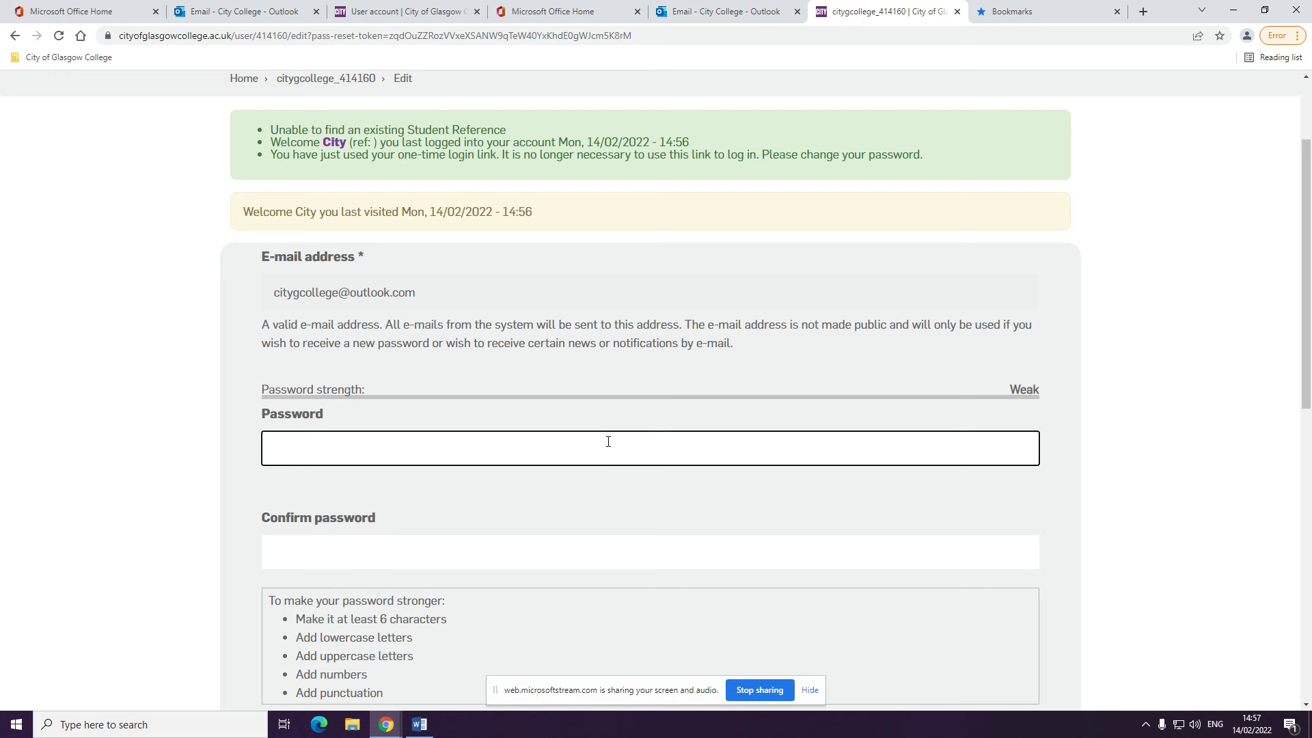
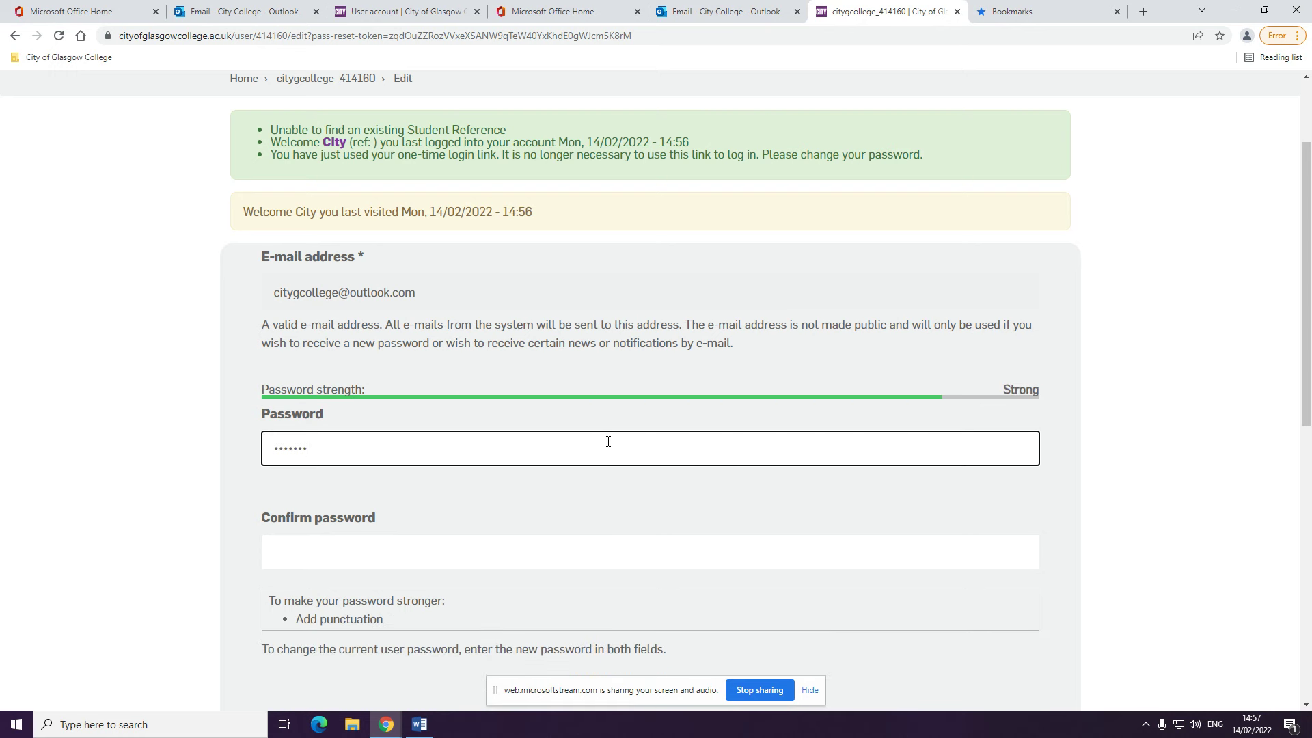
Confirm the new password and save the account changes
scroll(608, 441, down, 2)
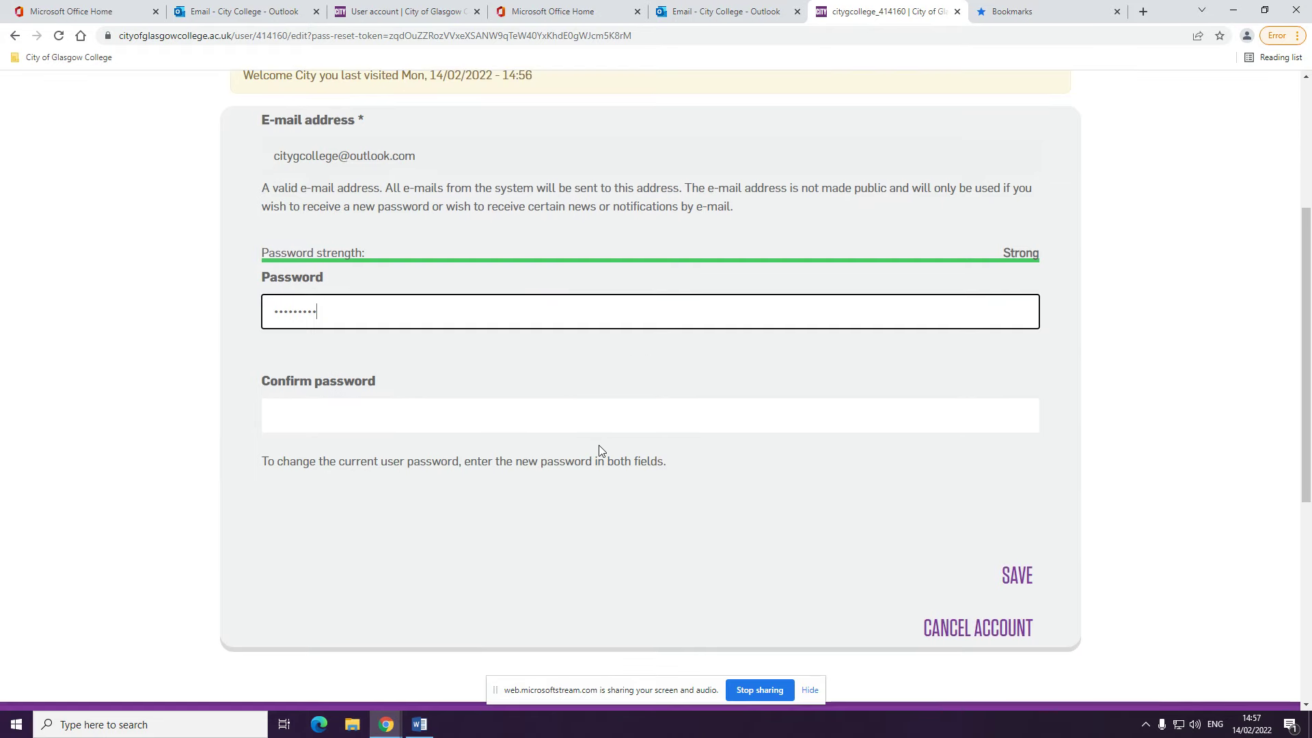
click(608, 417)
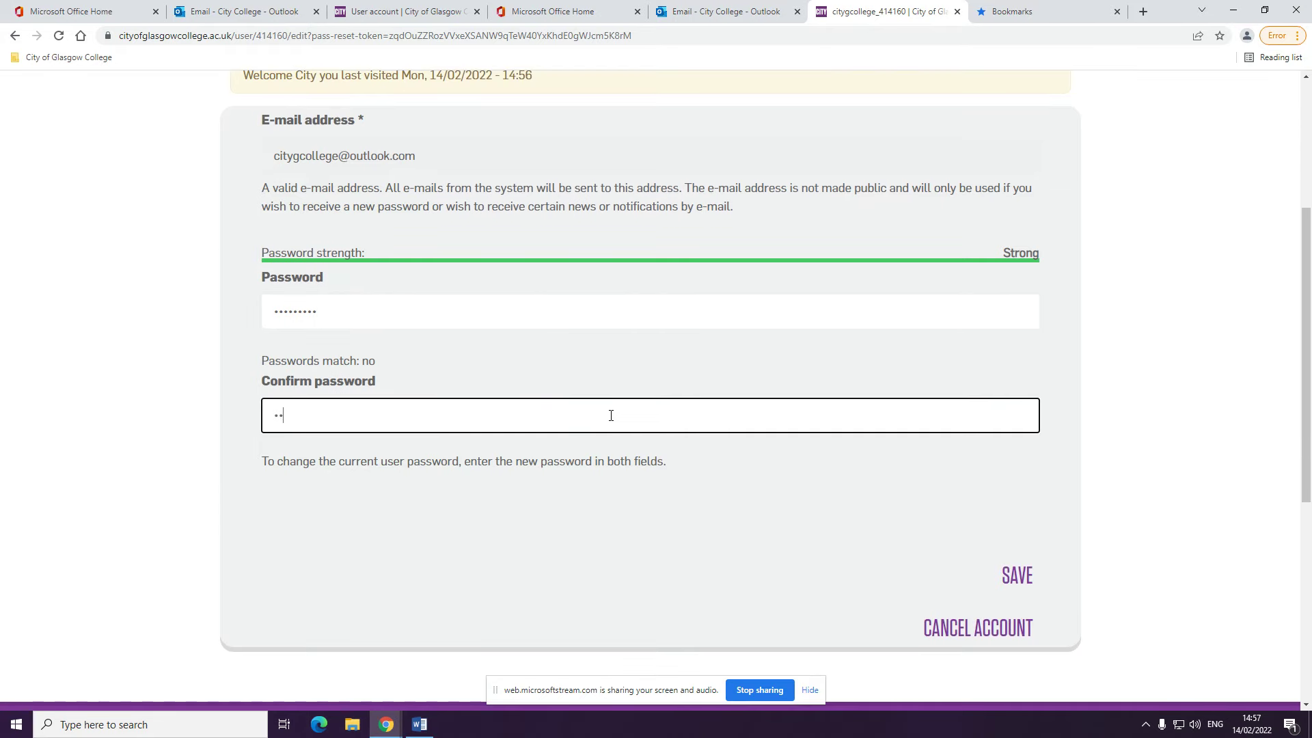
click(410, 157)
drag(410, 157, 272, 157)
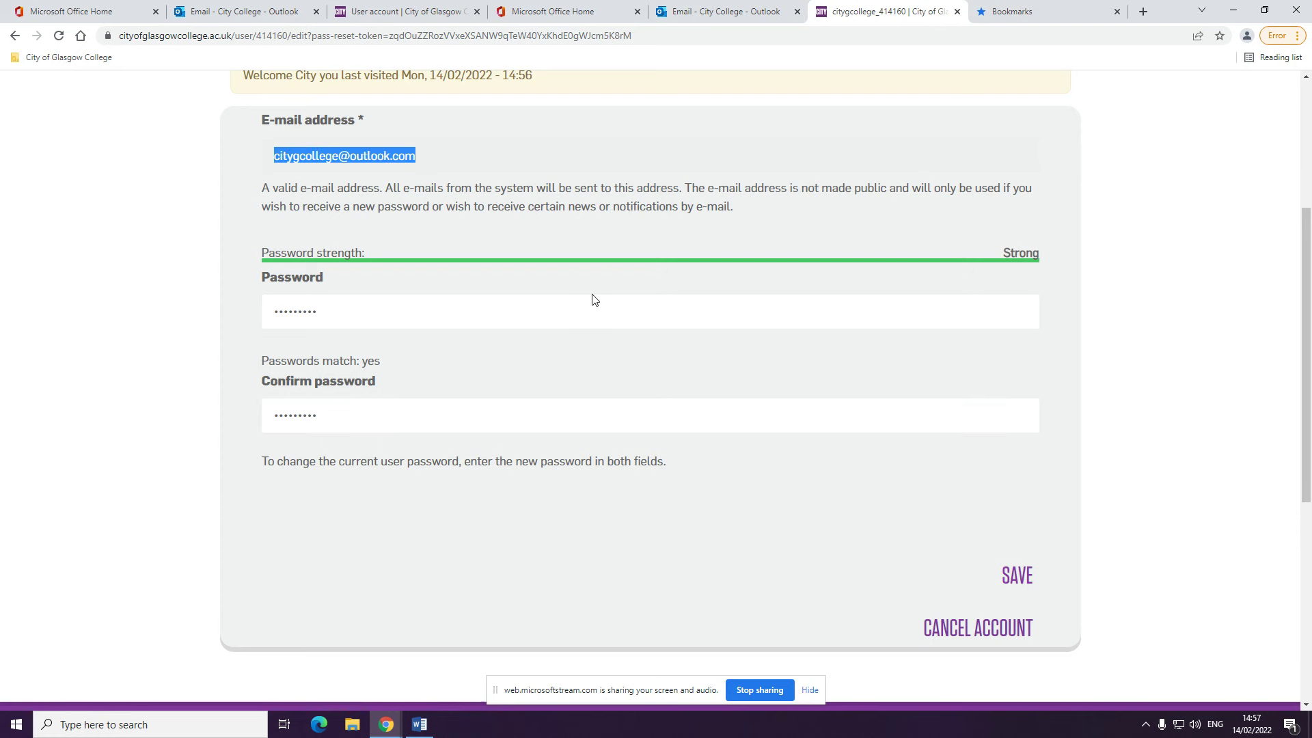
click(1017, 576)
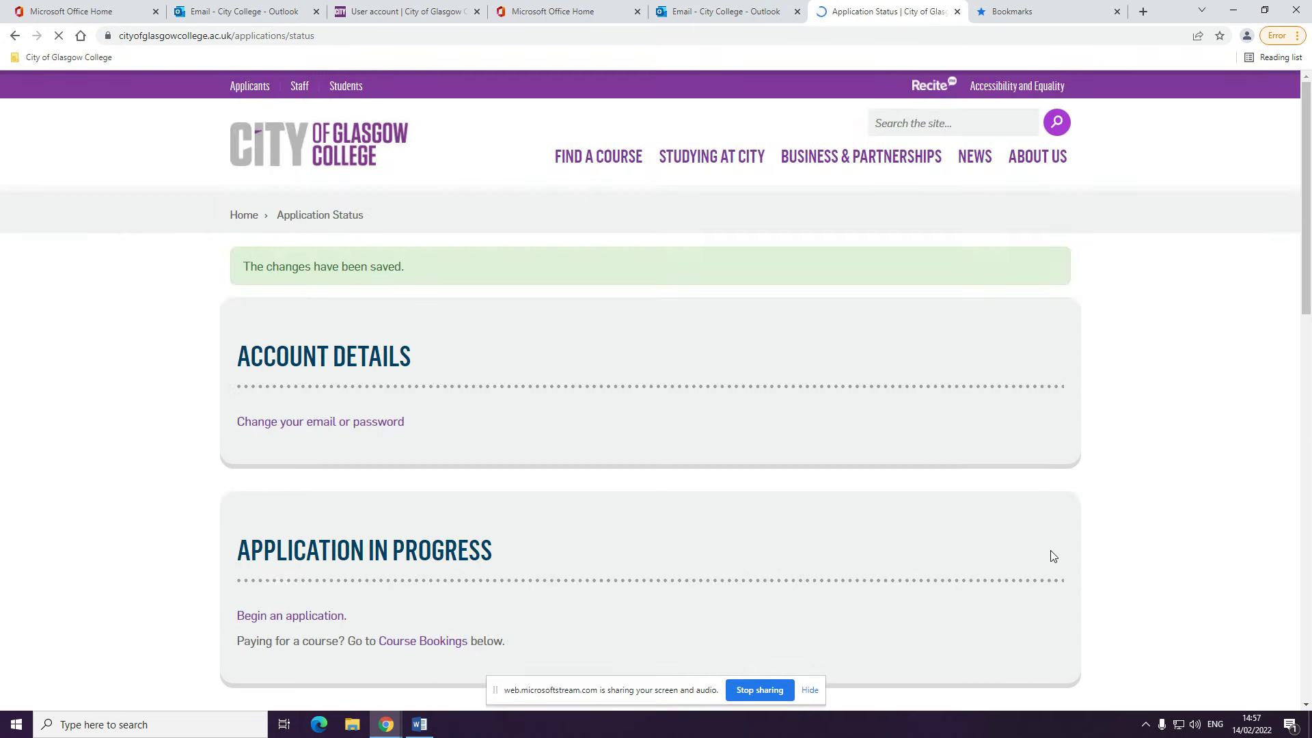
Begin a new application from Application Status and open its Course Choices section
scroll(887, 388, down, 1)
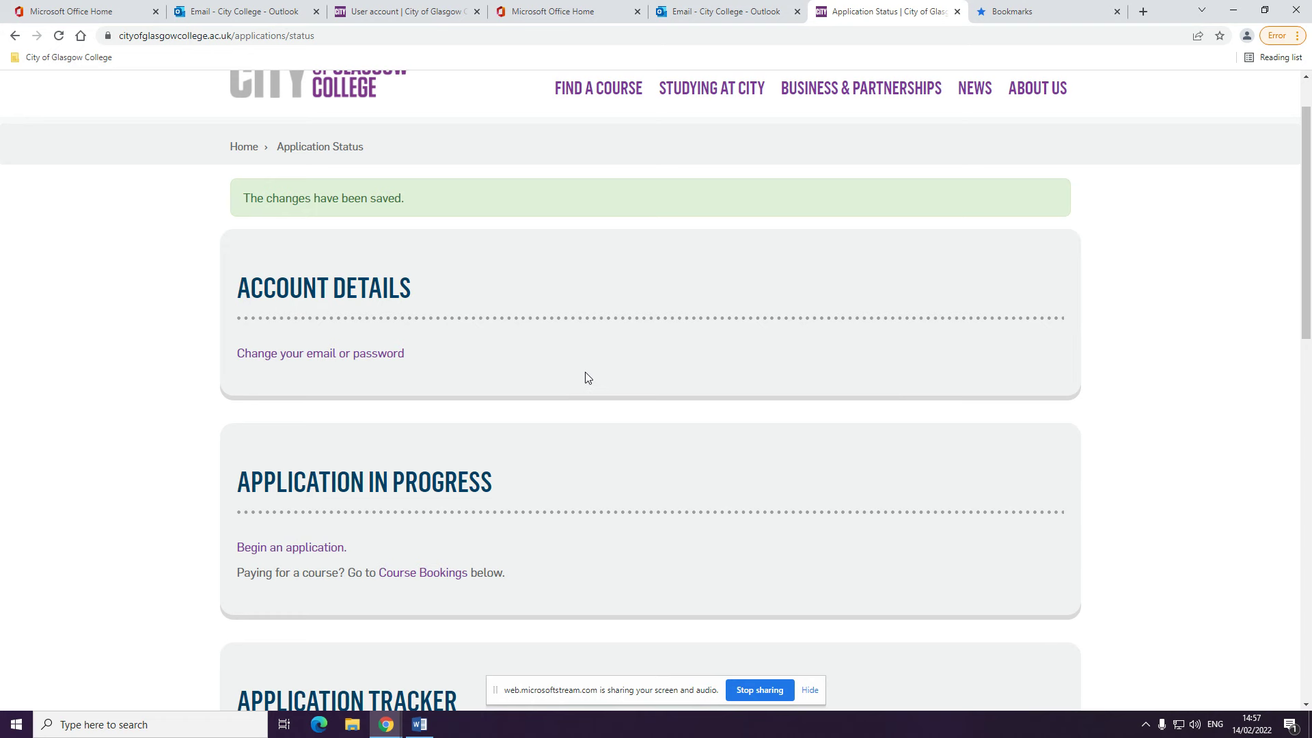
scroll(589, 342, down, 2)
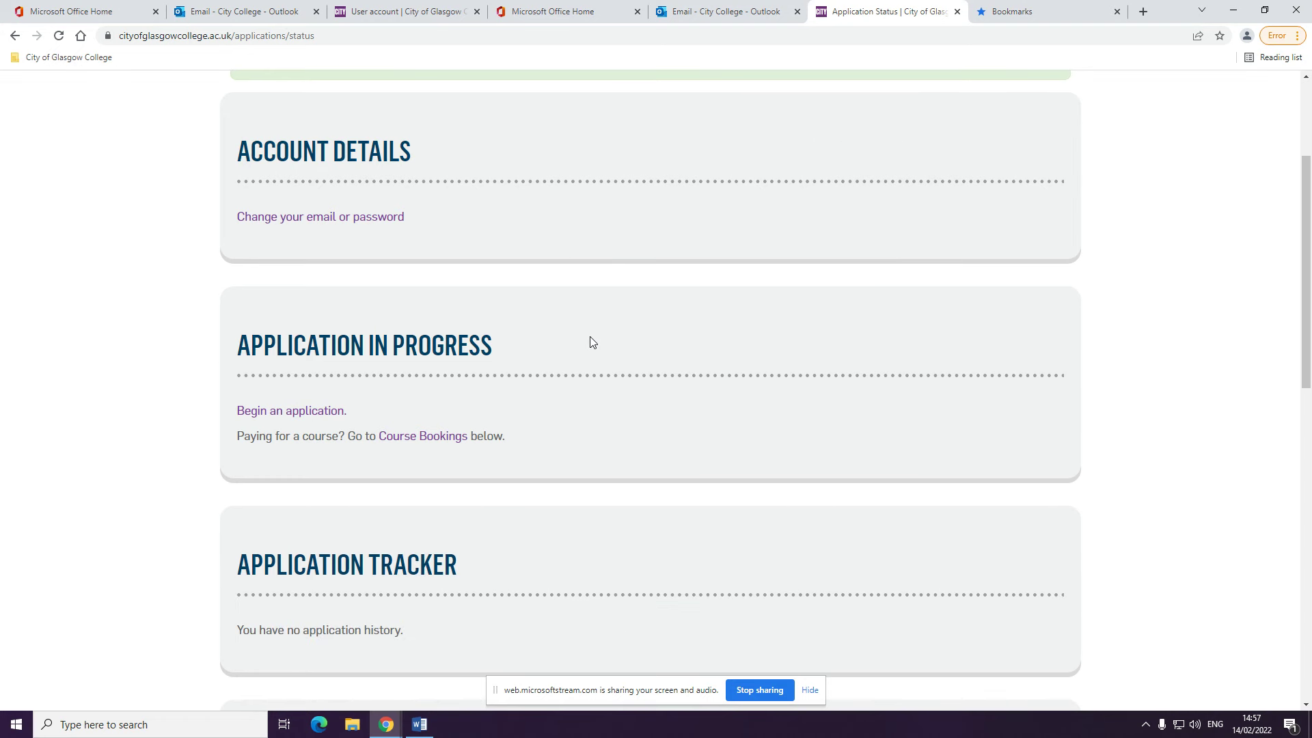
click(337, 413)
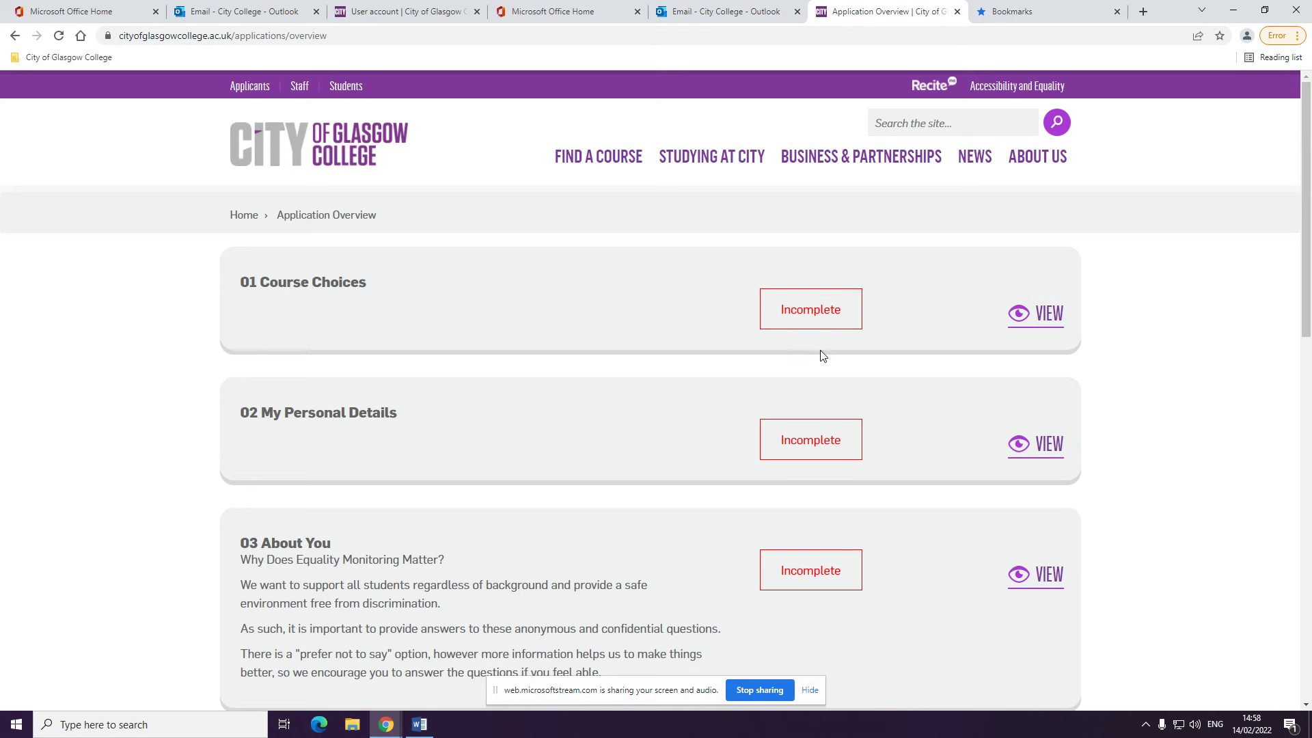
click(1035, 313)
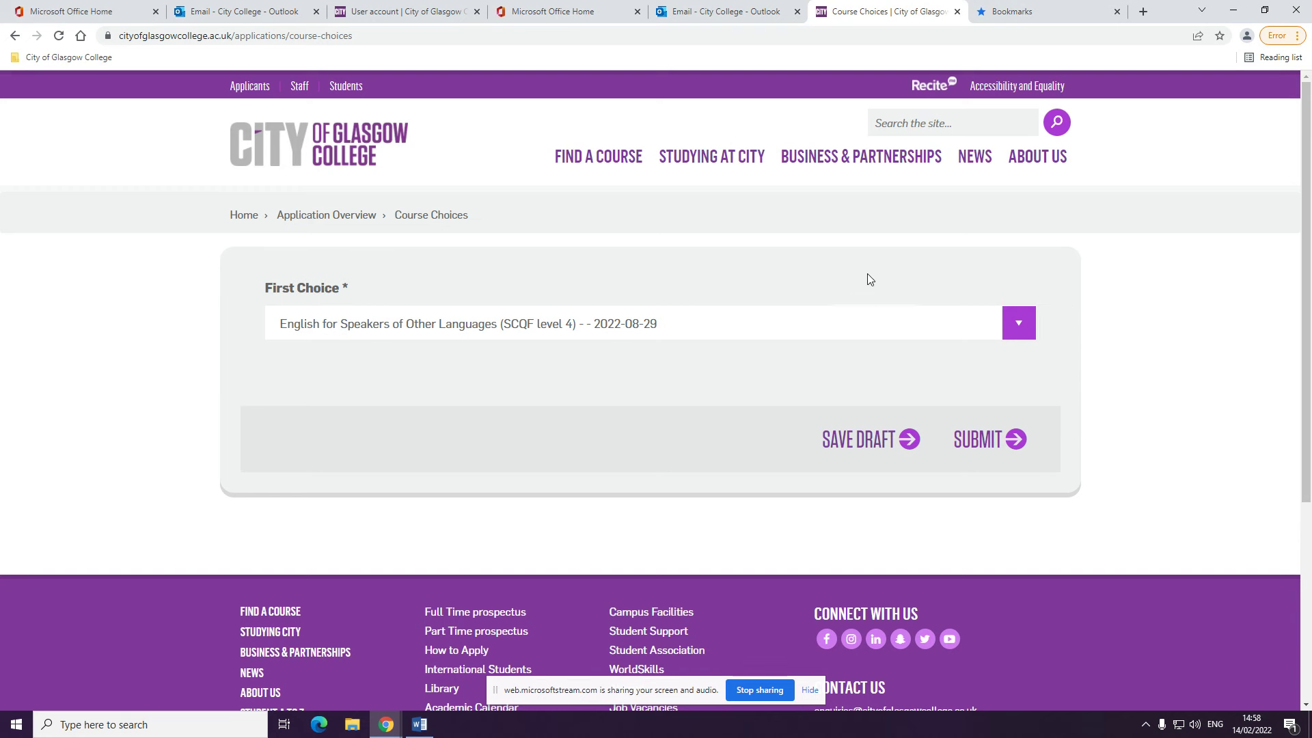
Keep English for Speakers of Other Languages (SCQF level 4) as the first-choice course
scroll(871, 273, down, 1)
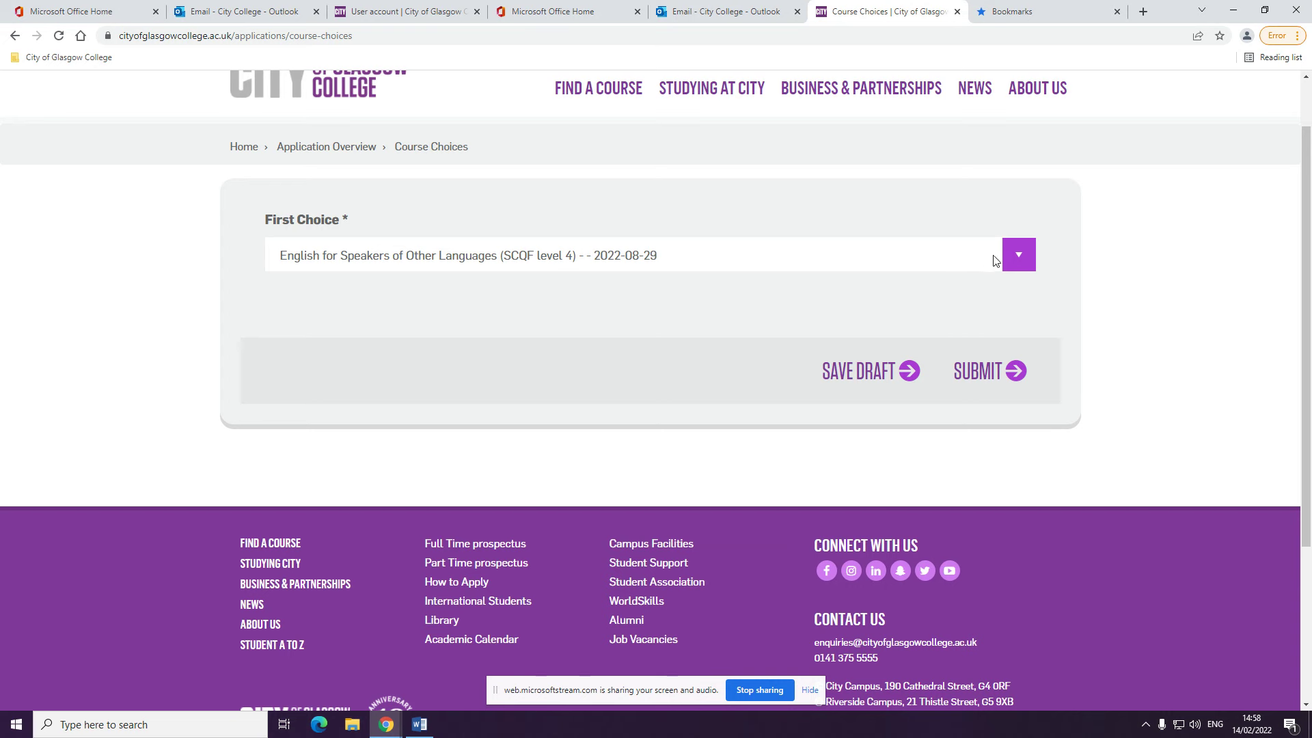
click(1016, 256)
click(1014, 255)
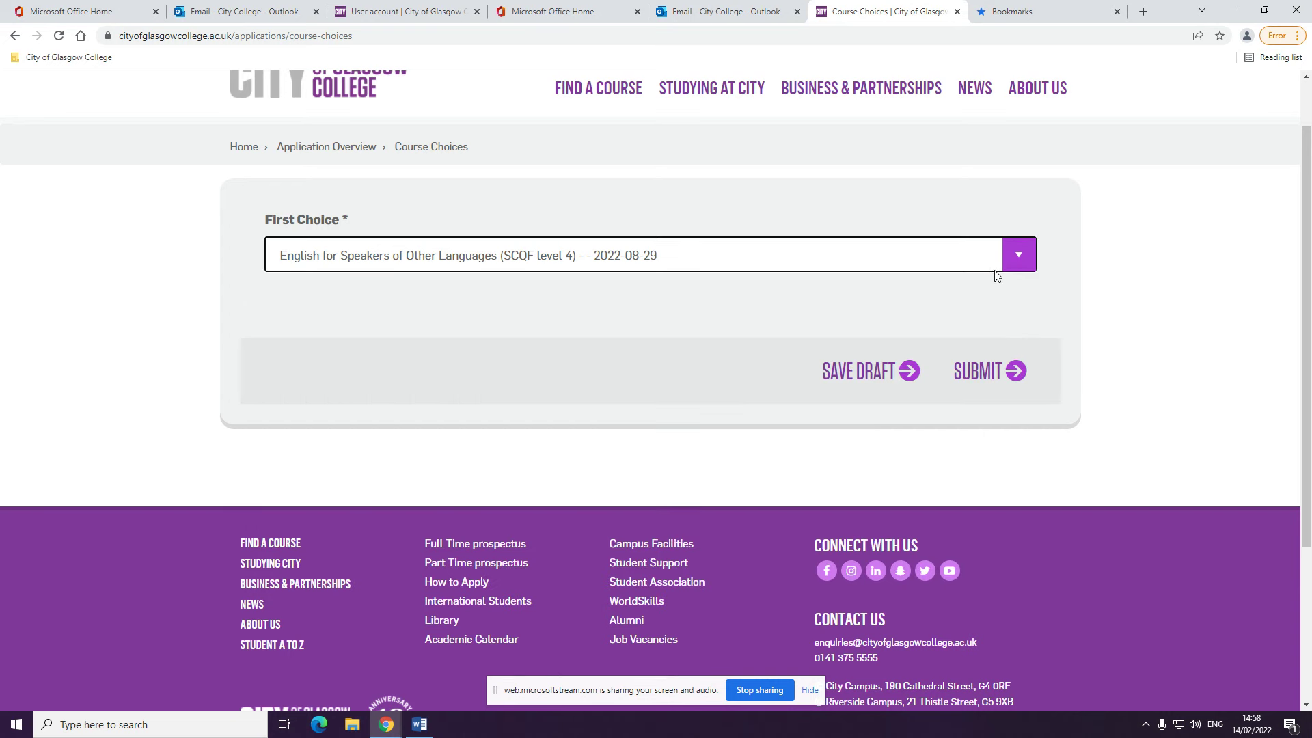
Submit the ESOL course choice and open the My Personal Details section
click(990, 377)
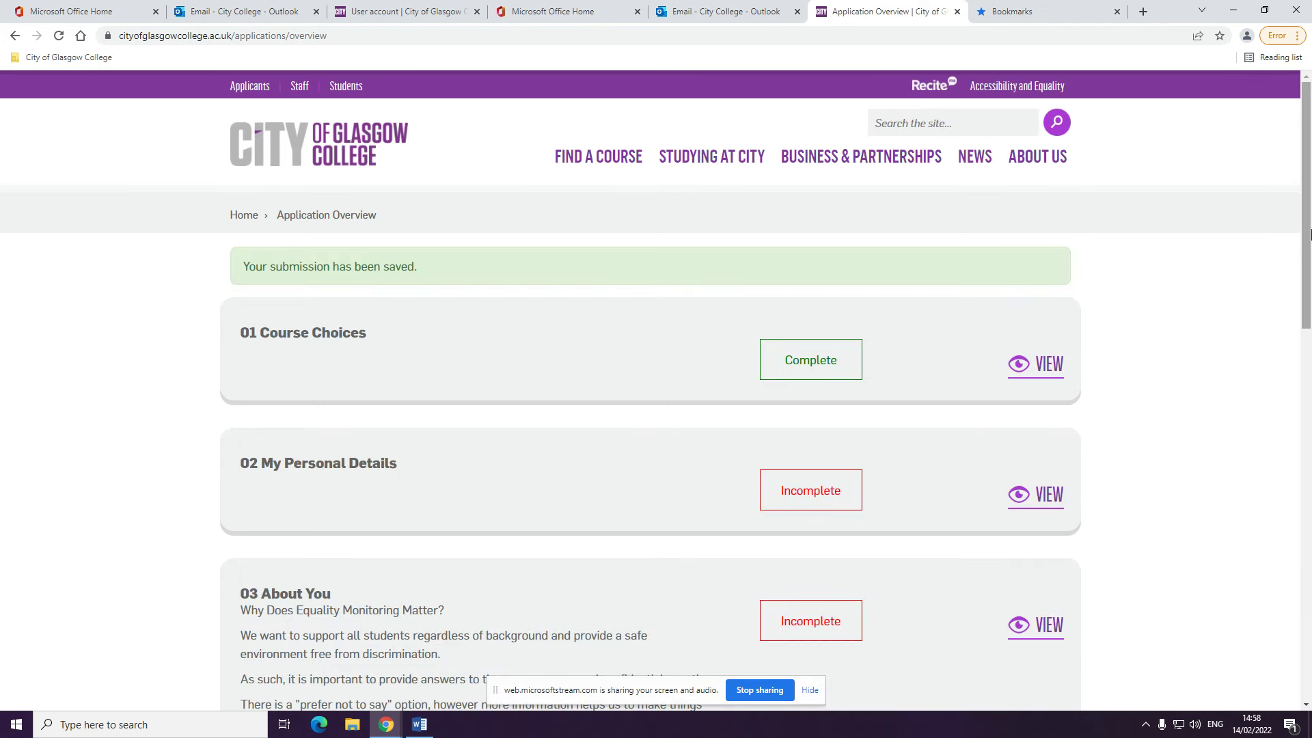
scroll(1309, 235, down, 2)
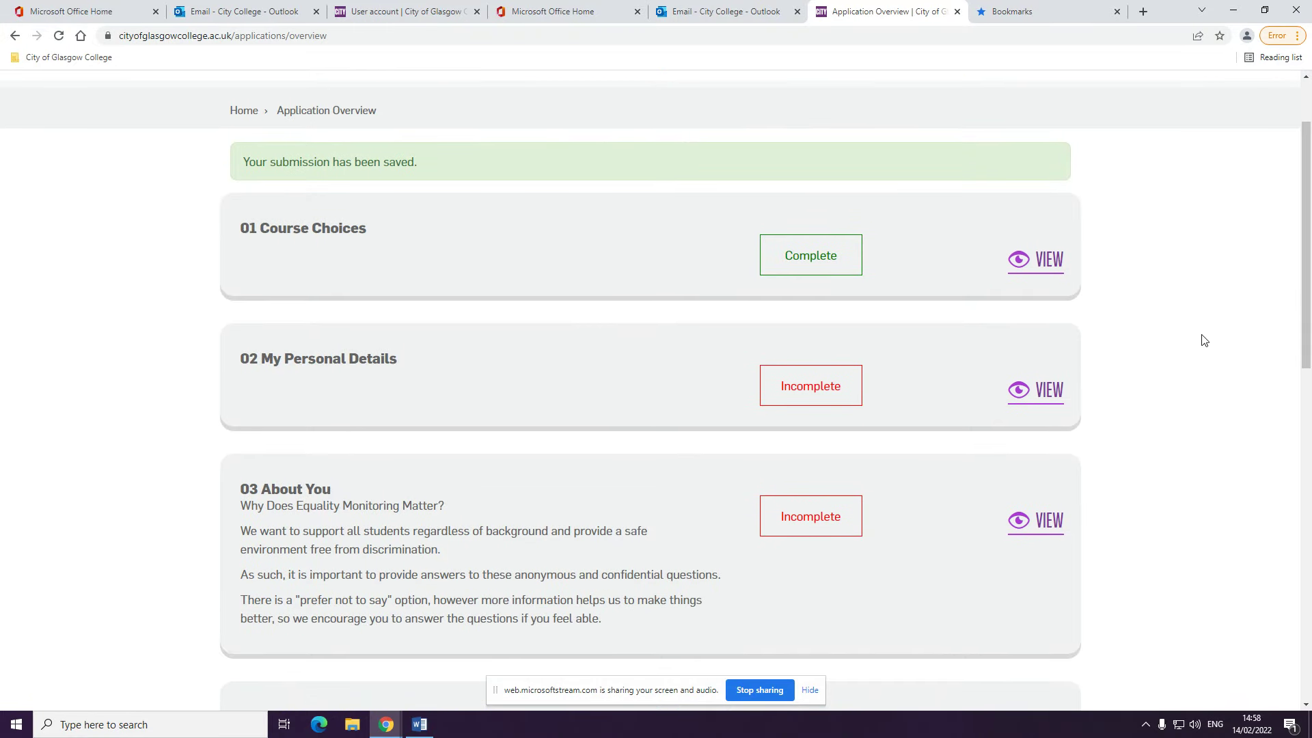
click(1049, 393)
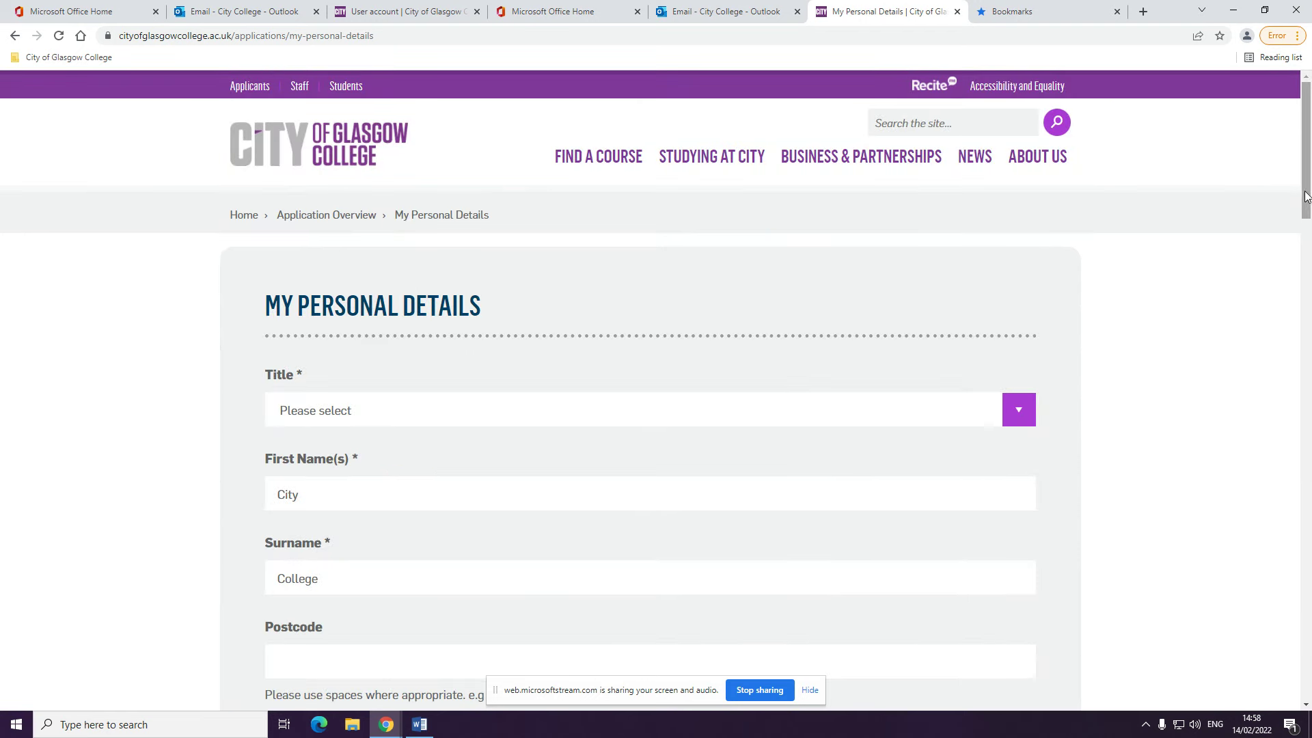
Set the title to Mrs and fill the home address via postcode lookup
drag(1306, 198, 1308, 231)
click(1018, 251)
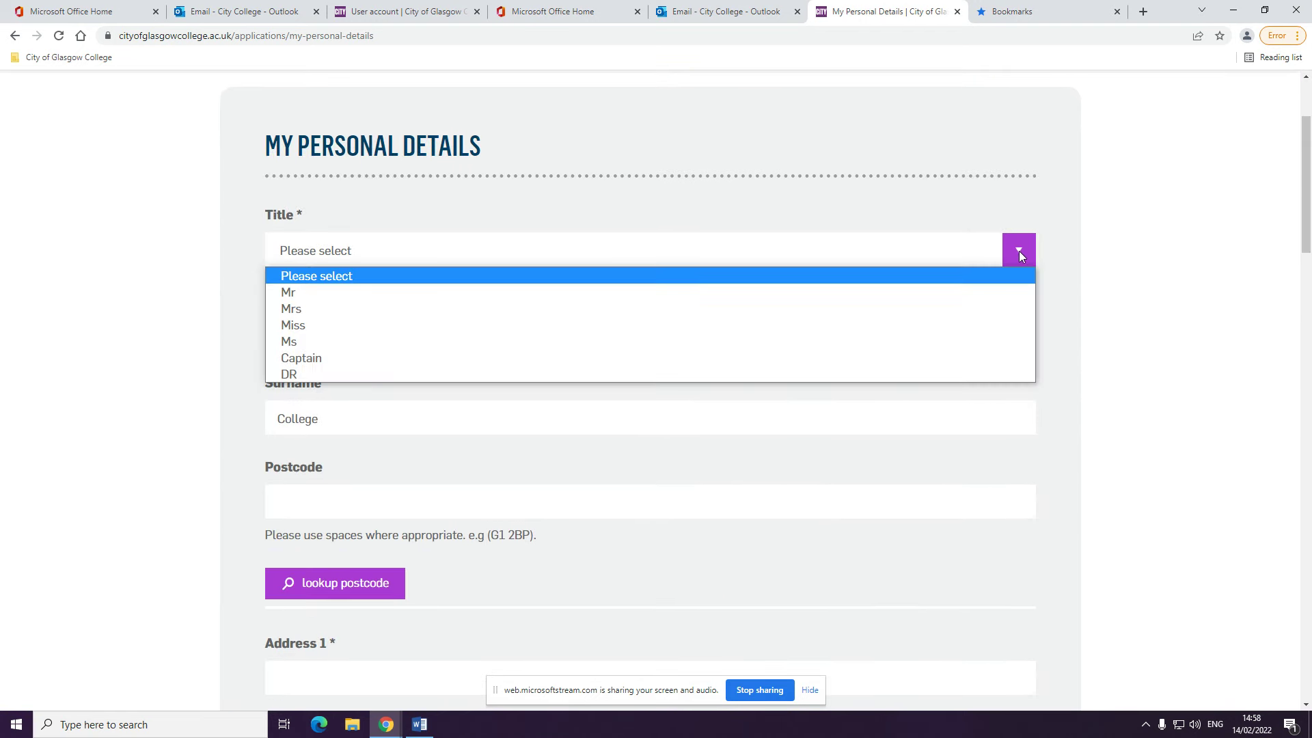
click(783, 309)
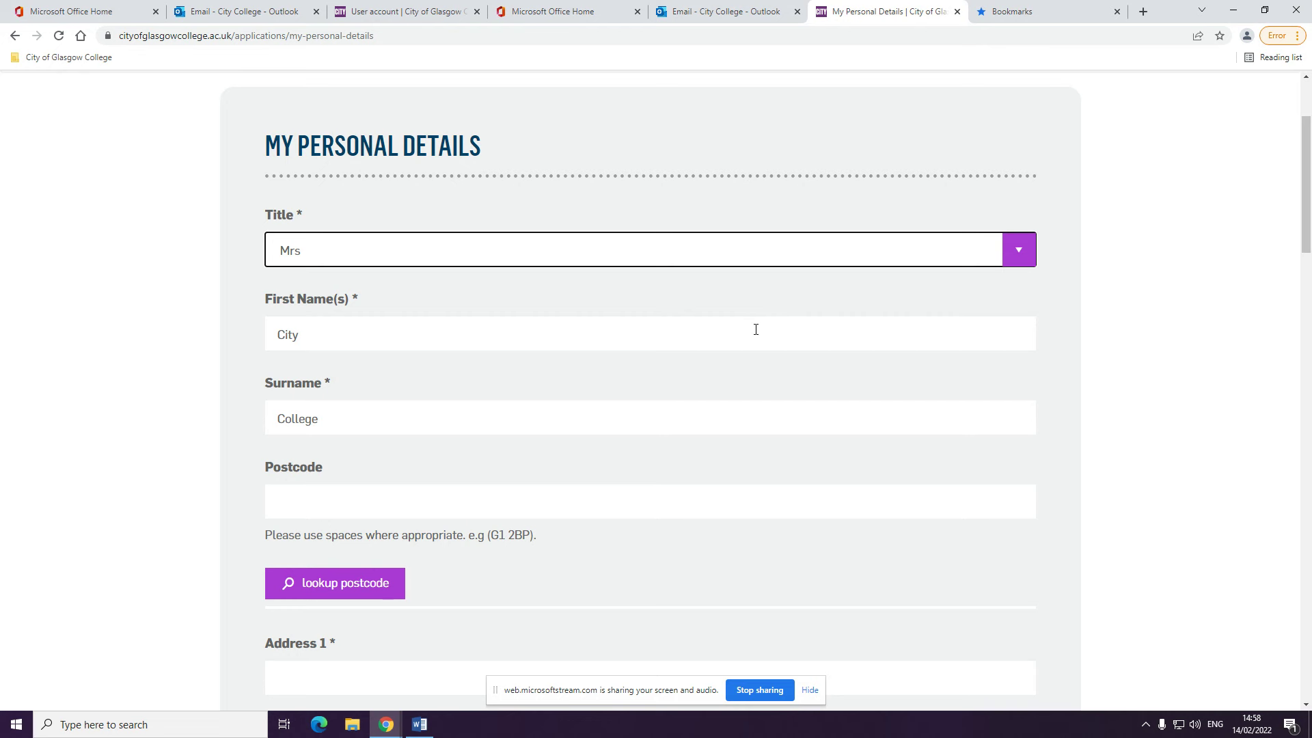
drag(1302, 220, 1302, 250)
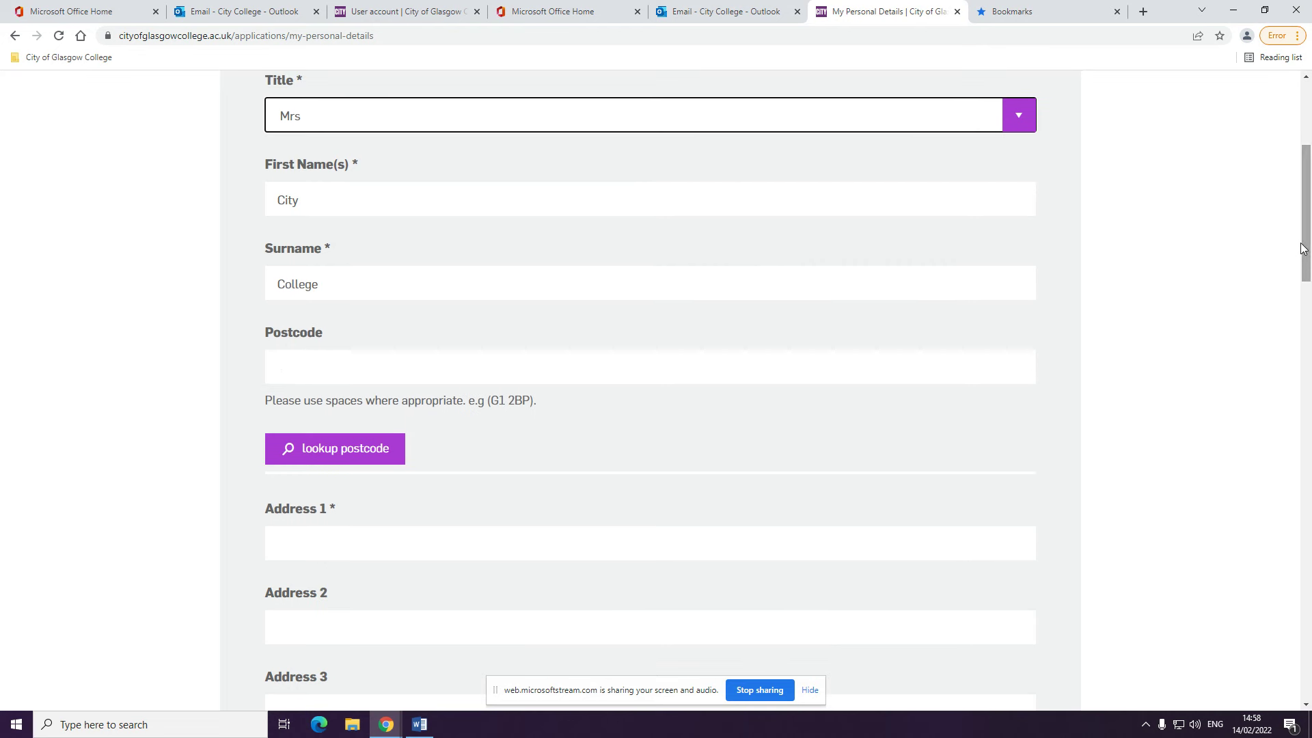
click(666, 367)
text(G)
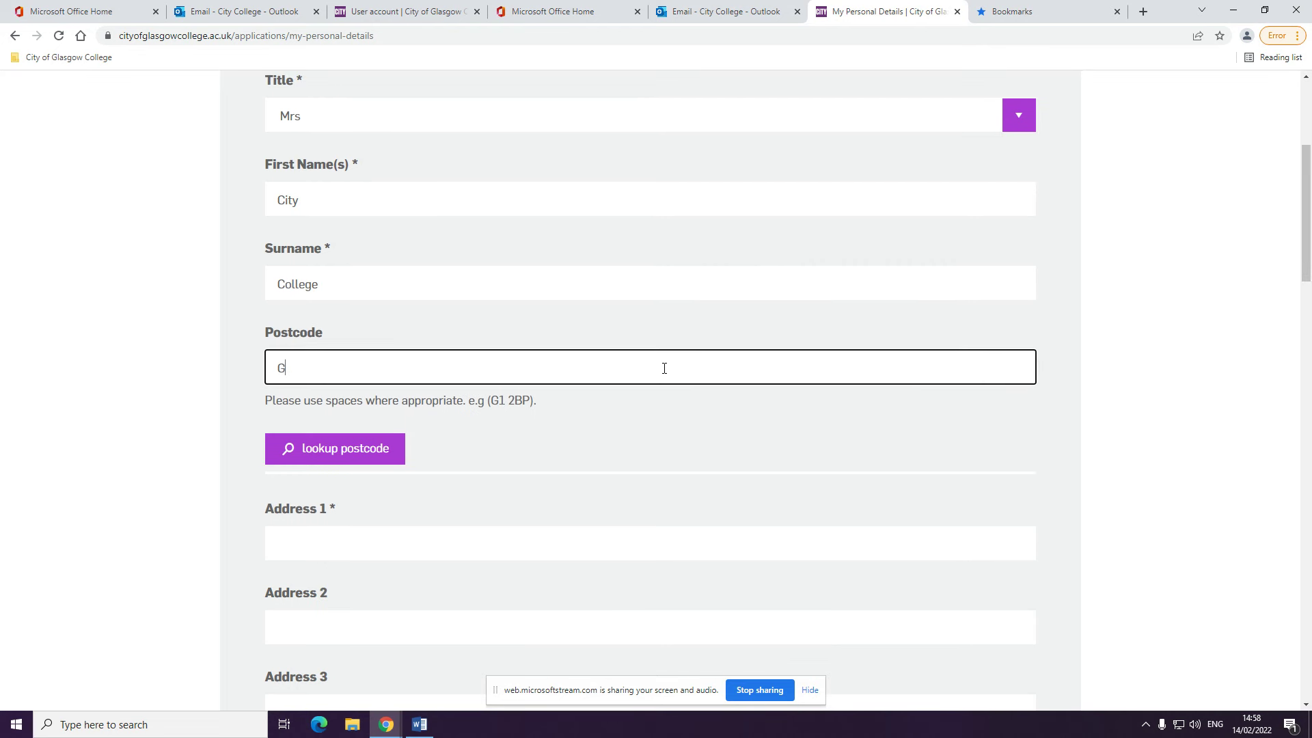
text(11 5AY)
scroll(664, 369, down, 2)
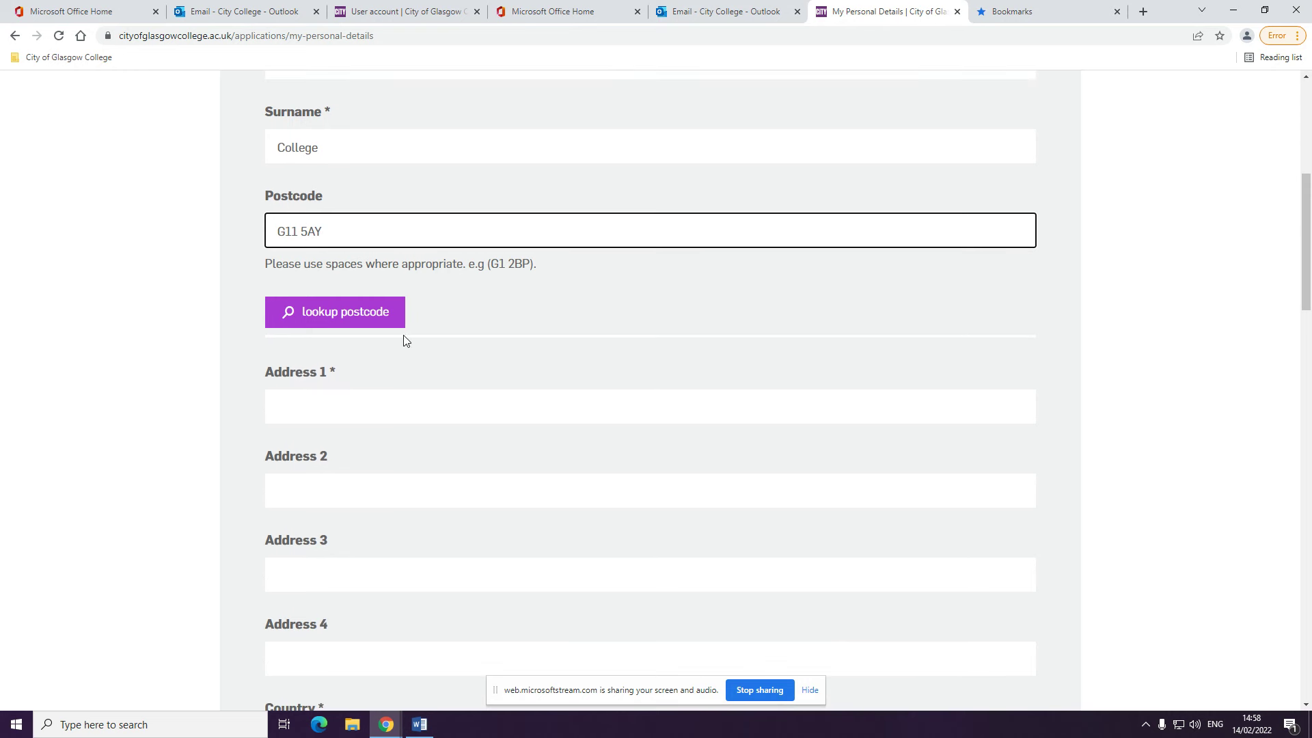
click(386, 320)
click(451, 426)
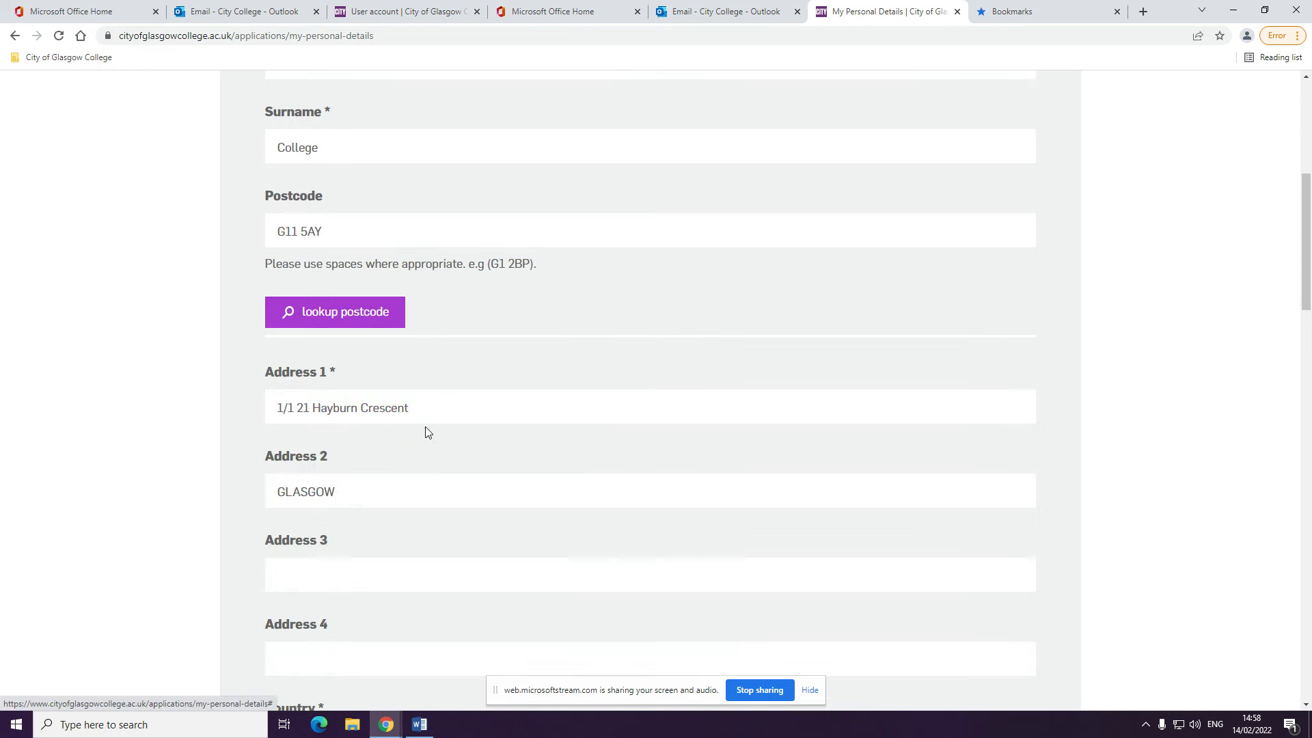
drag(1310, 234, 1310, 303)
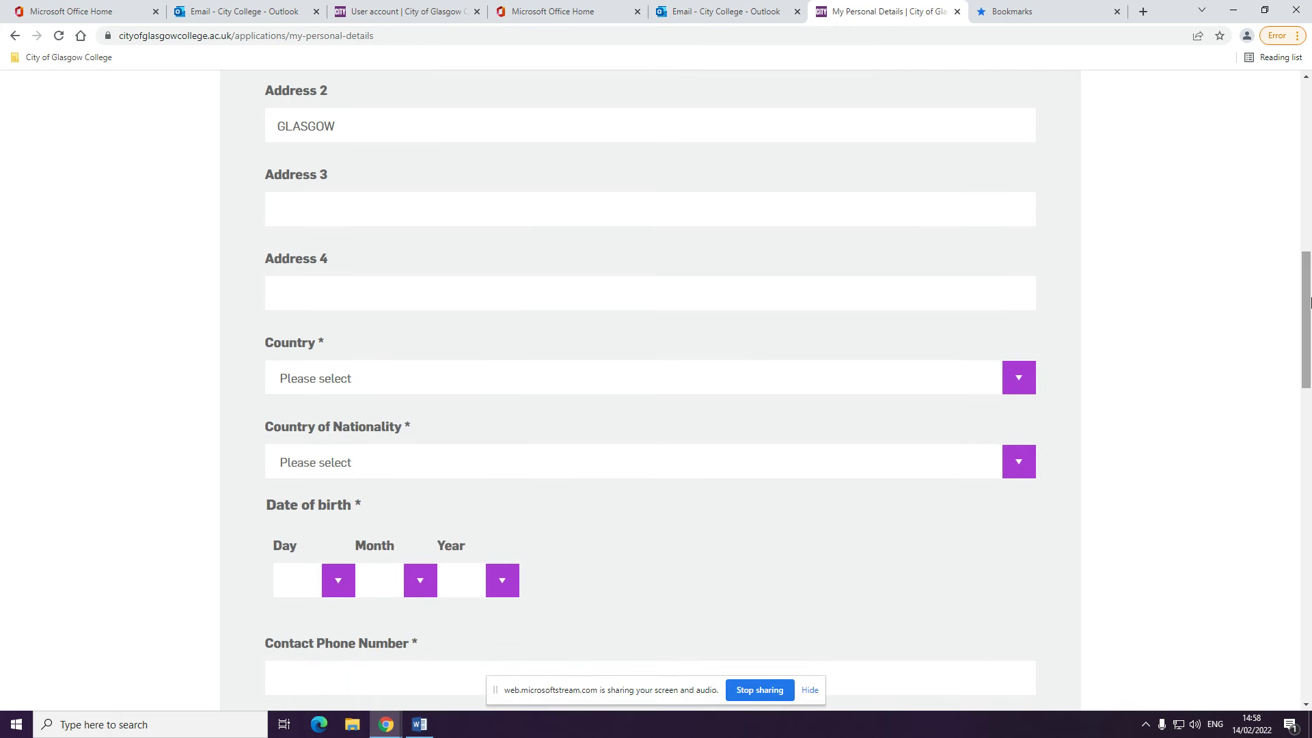
click(1023, 381)
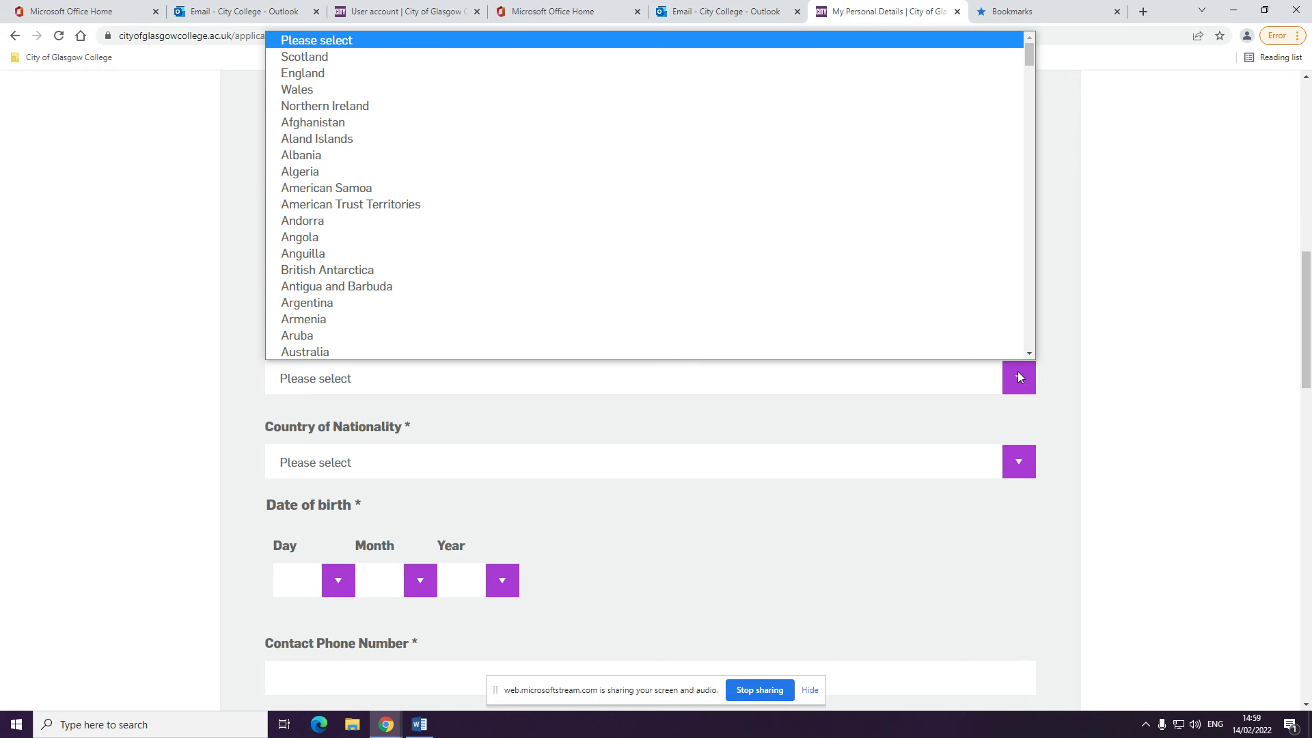
Set both Country and Country of Nationality to Australia
scroll(786, 330, down, 1)
click(786, 324)
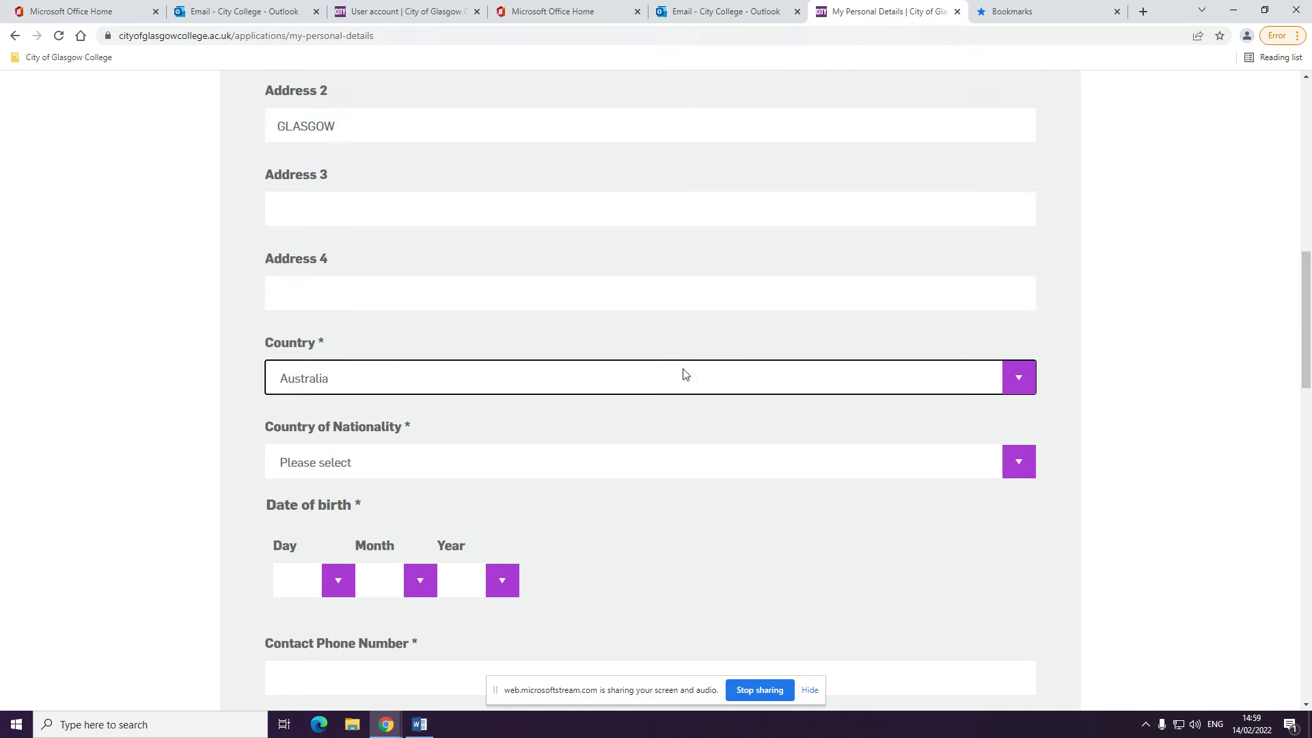
click(664, 453)
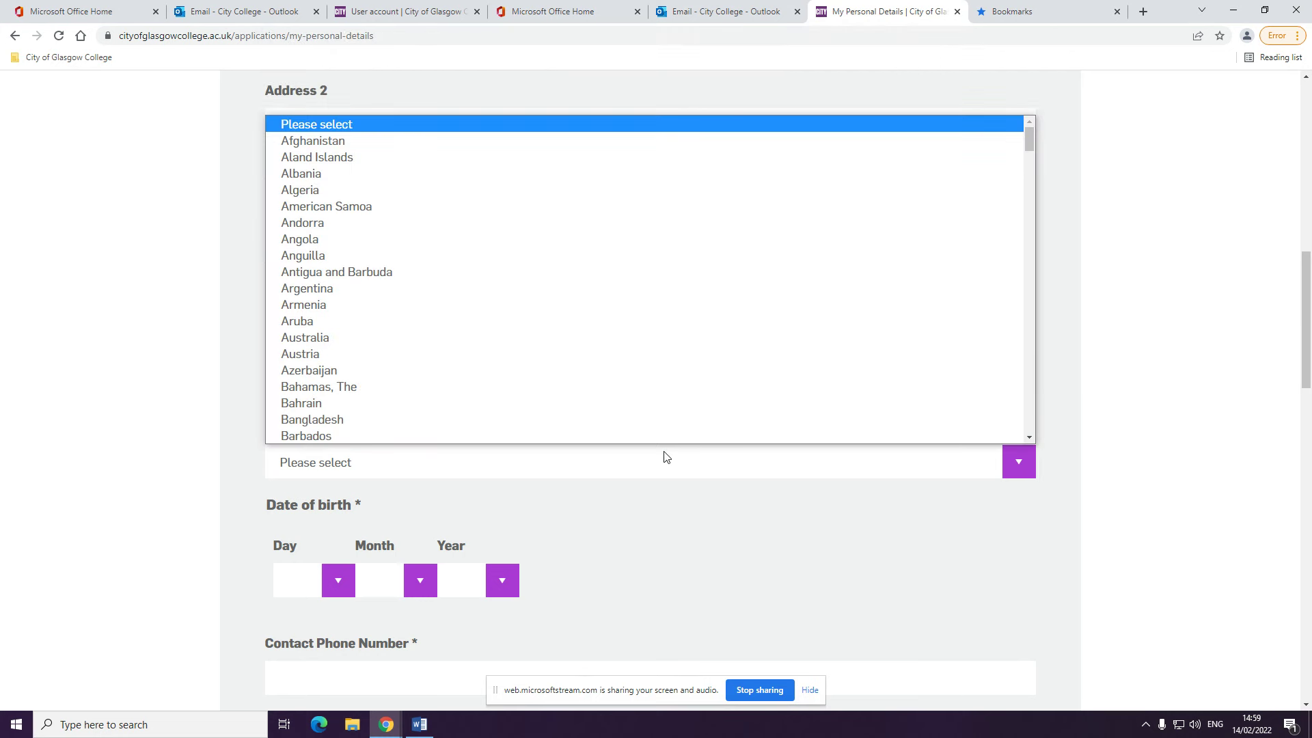
scroll(538, 344, down, 1)
click(534, 308)
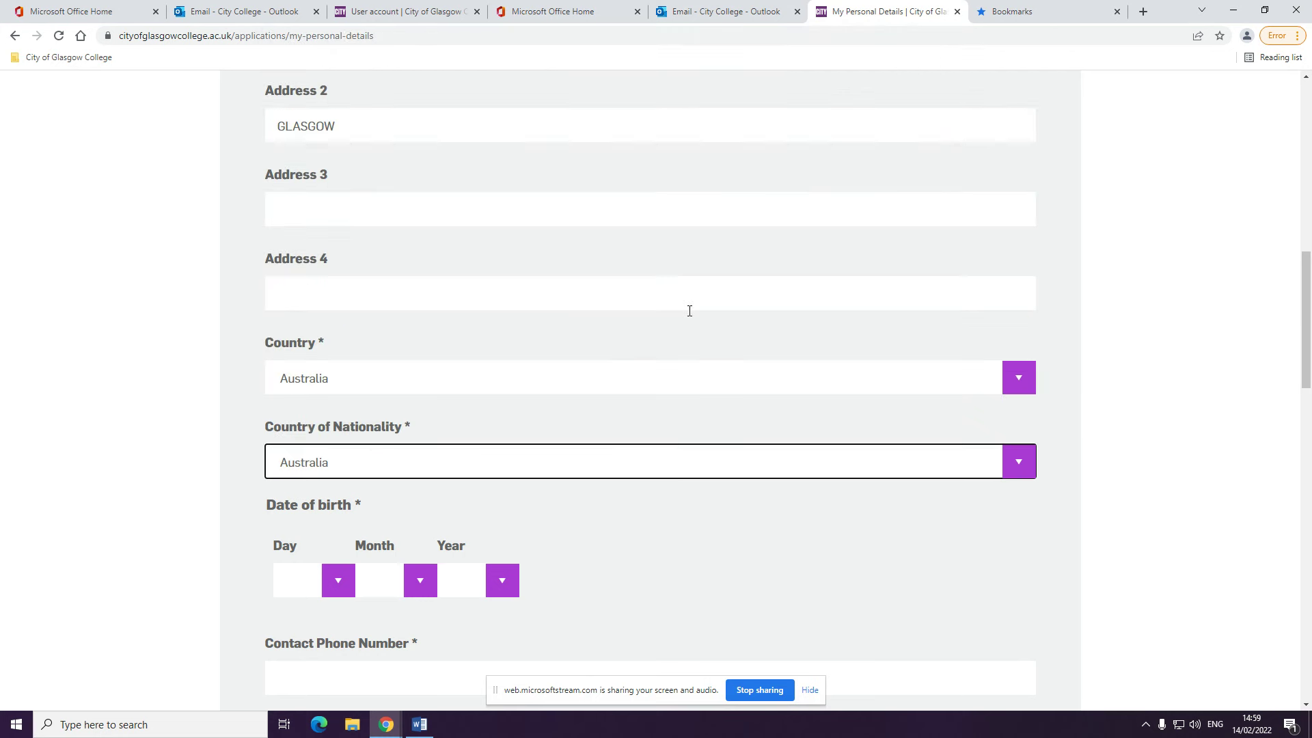
Set the birth date to 8 Apr 2001 and enter the contact phone number
drag(1306, 298, 1310, 352)
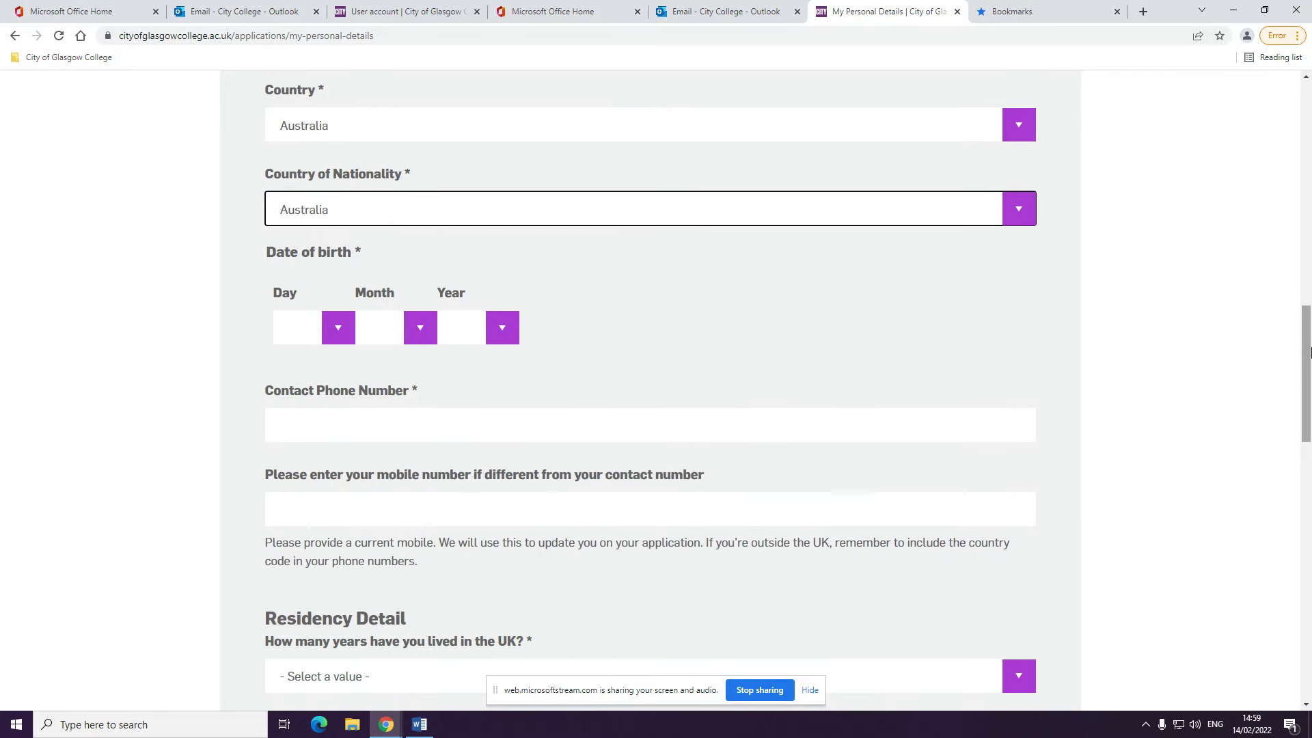
click(342, 332)
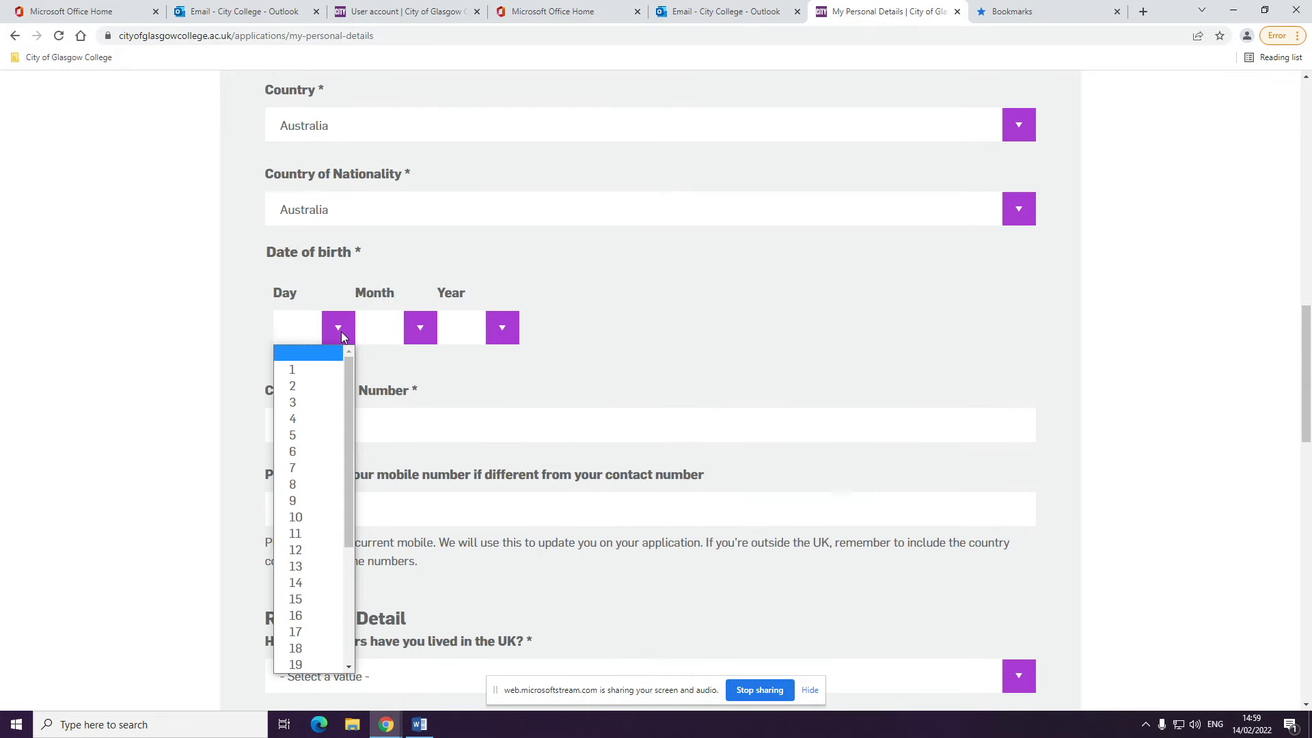
click(316, 481)
click(423, 330)
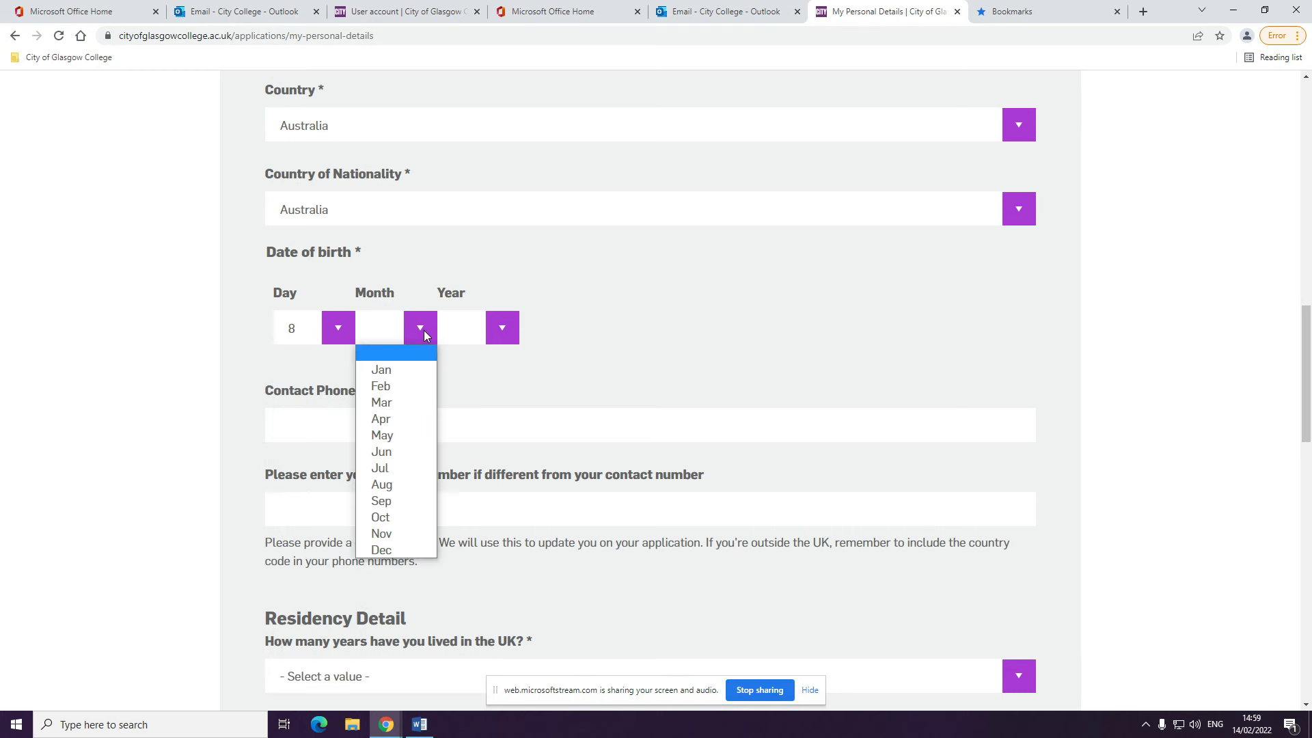
click(402, 418)
click(506, 330)
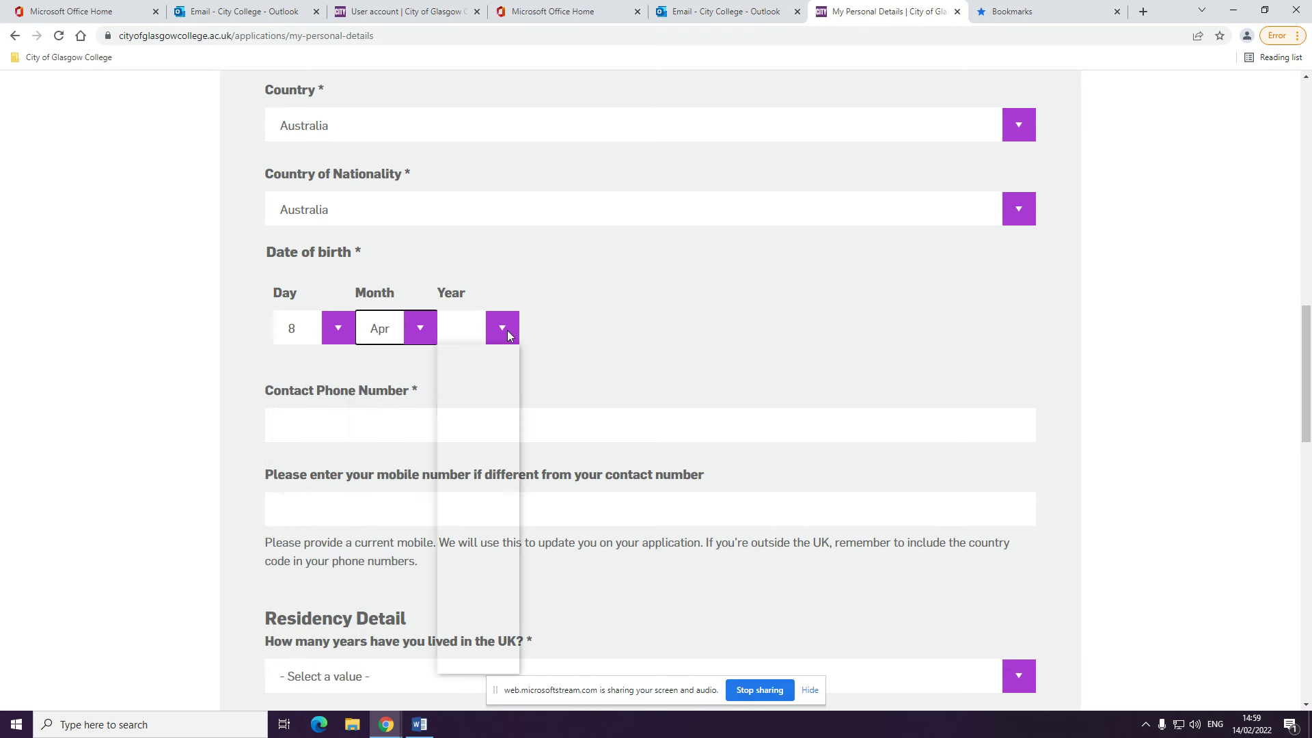
click(483, 486)
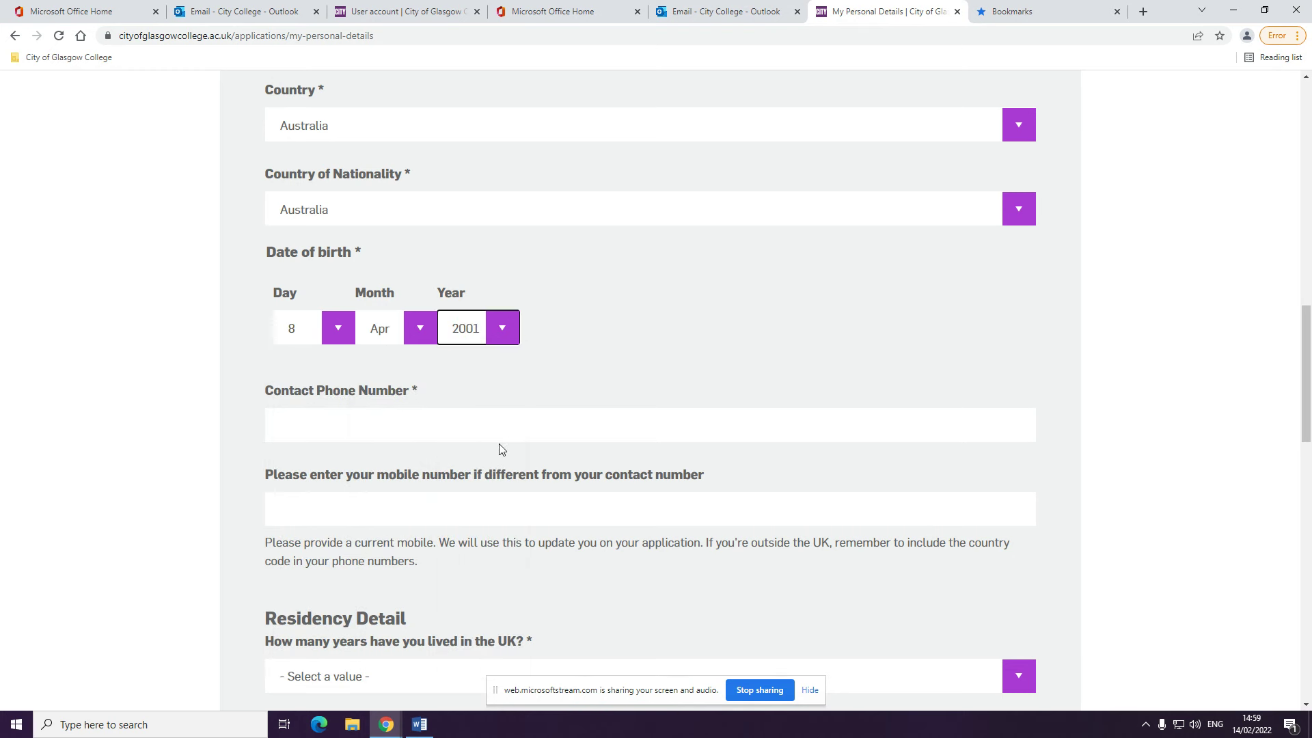
click(528, 416)
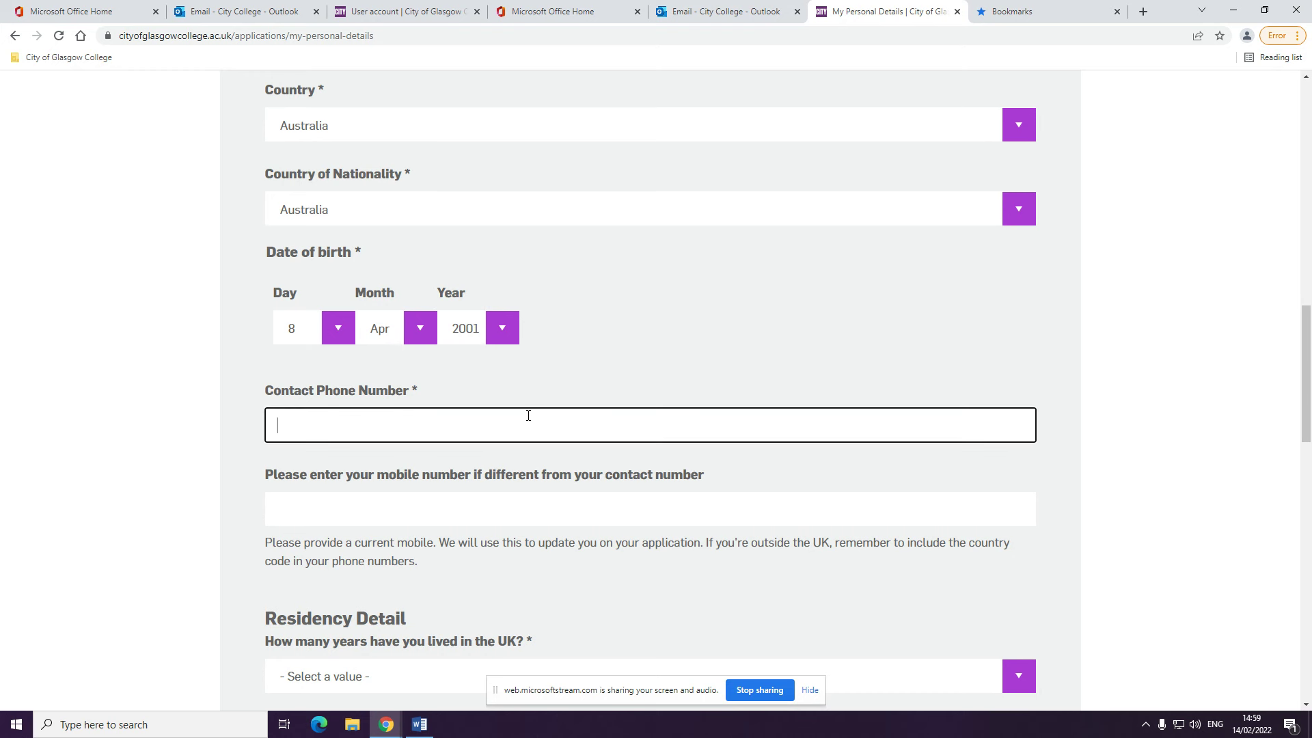
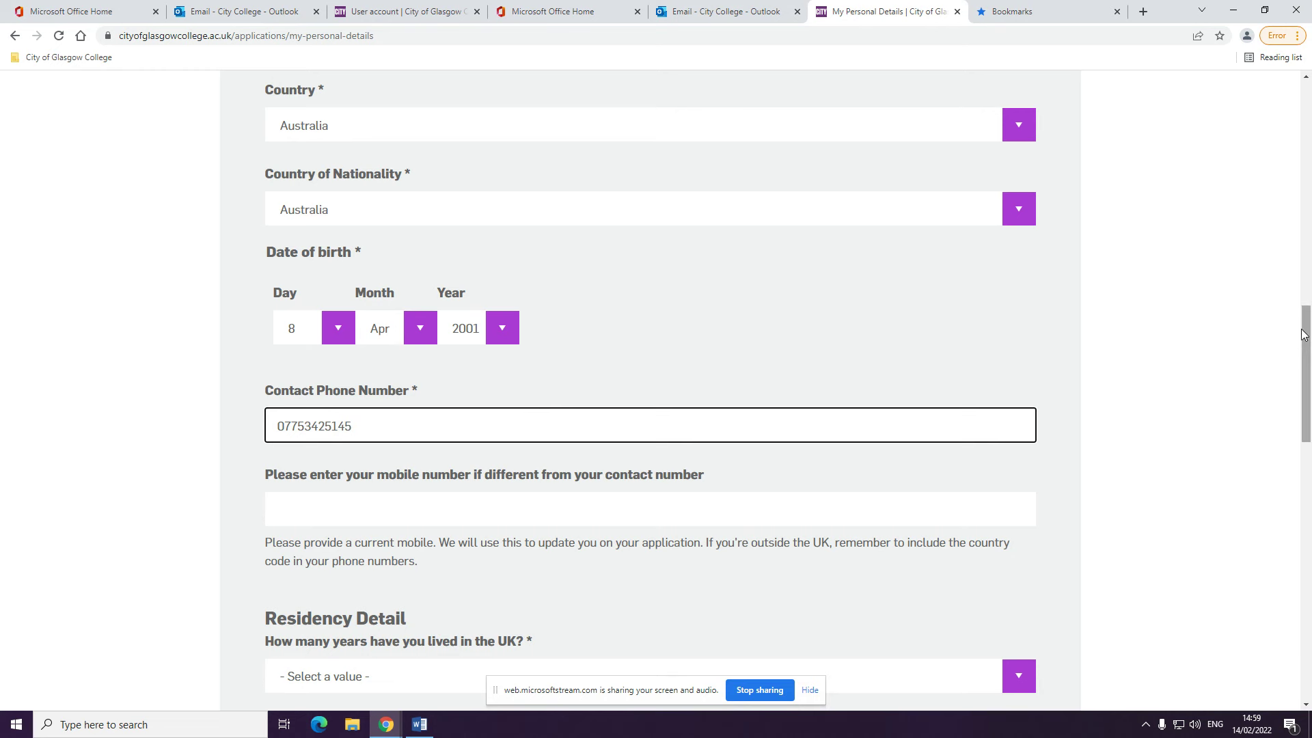
drag(1305, 336, 1307, 391)
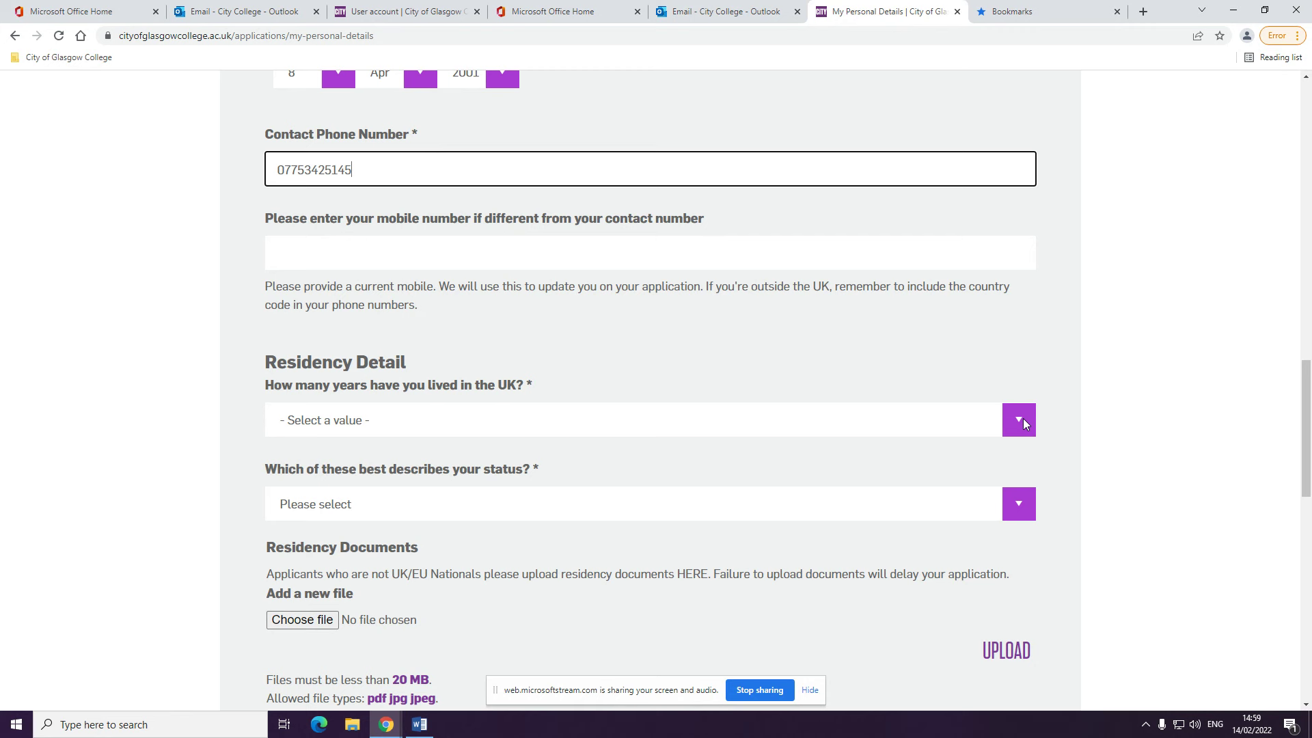
Answer Less than 3 Years lived in the UK and set the UK entry date to 13/02/2020
click(1023, 419)
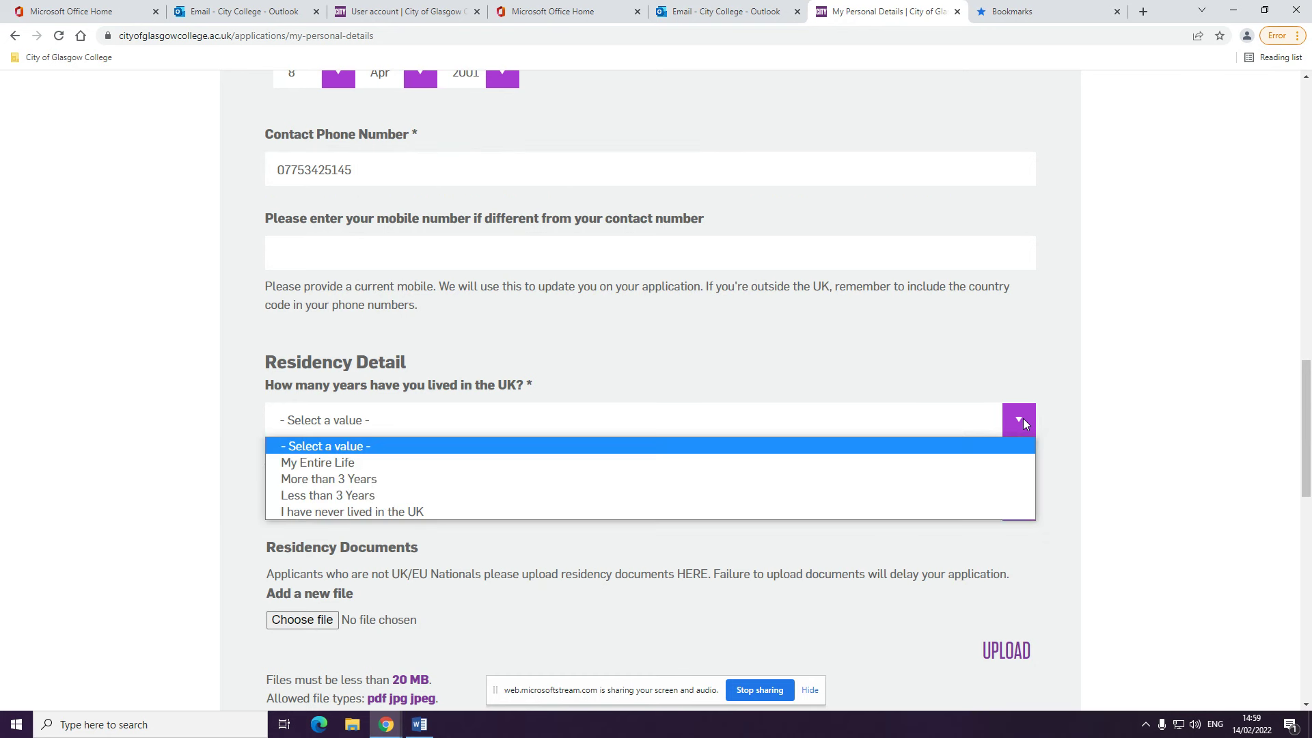
click(656, 495)
scroll(831, 455, down, 2)
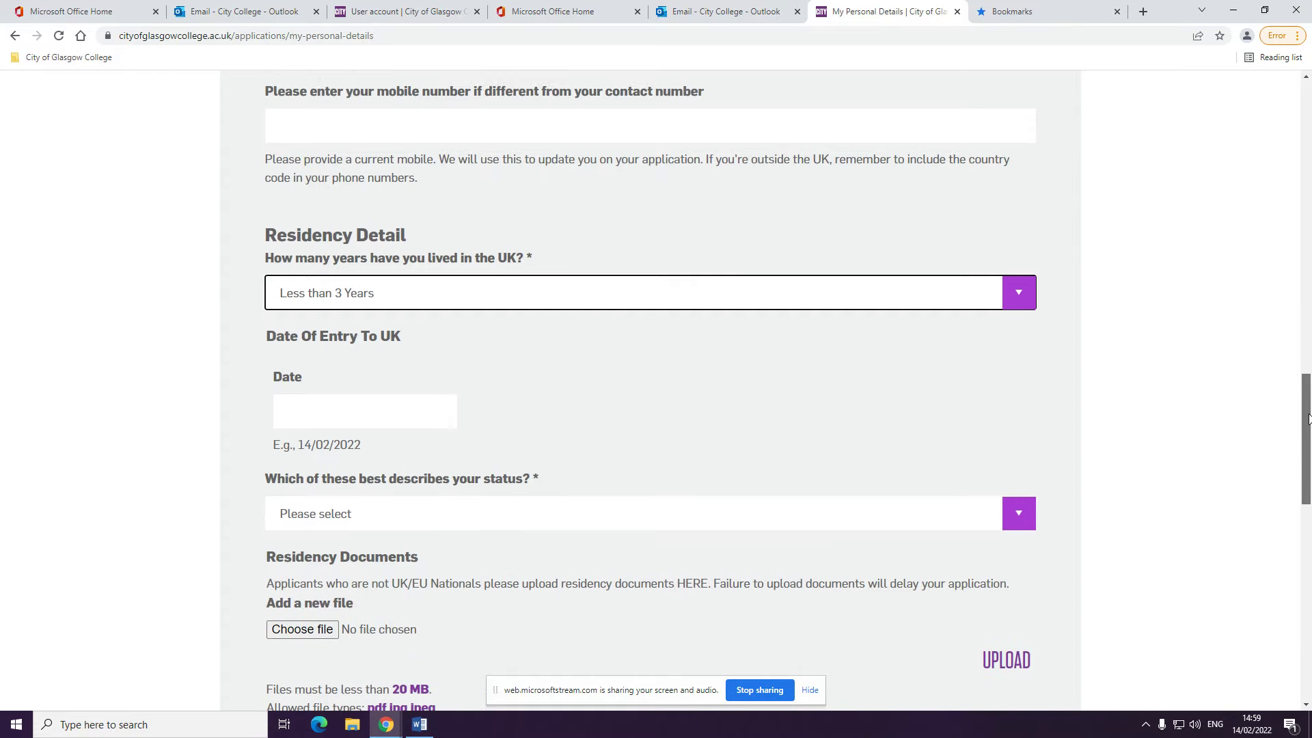
click(426, 367)
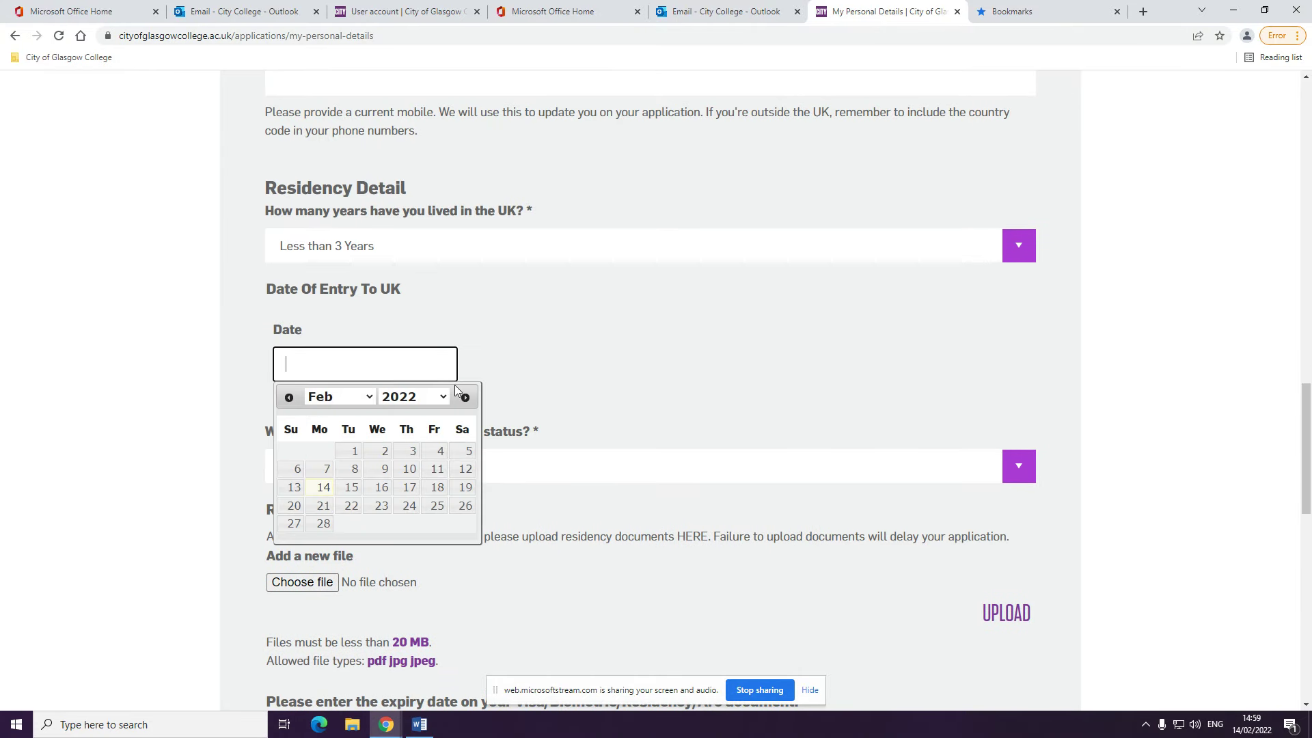
click(445, 401)
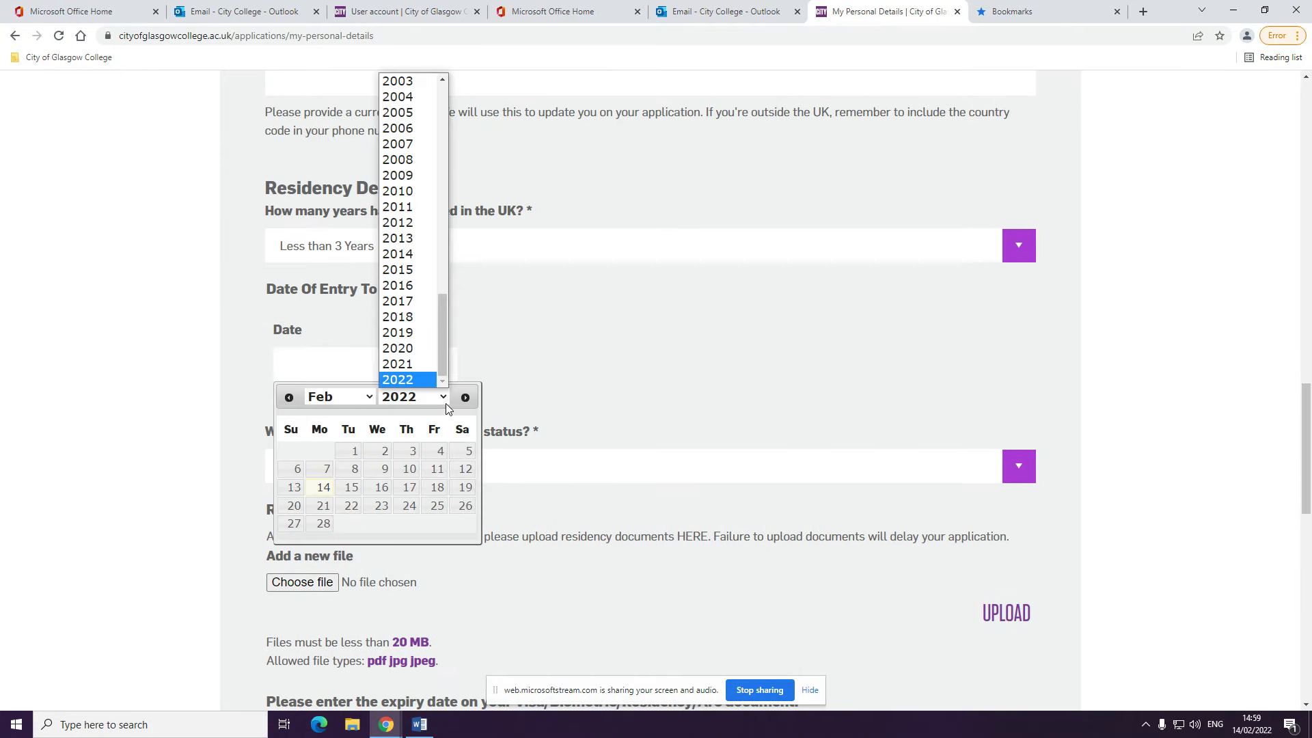
click(422, 348)
click(406, 486)
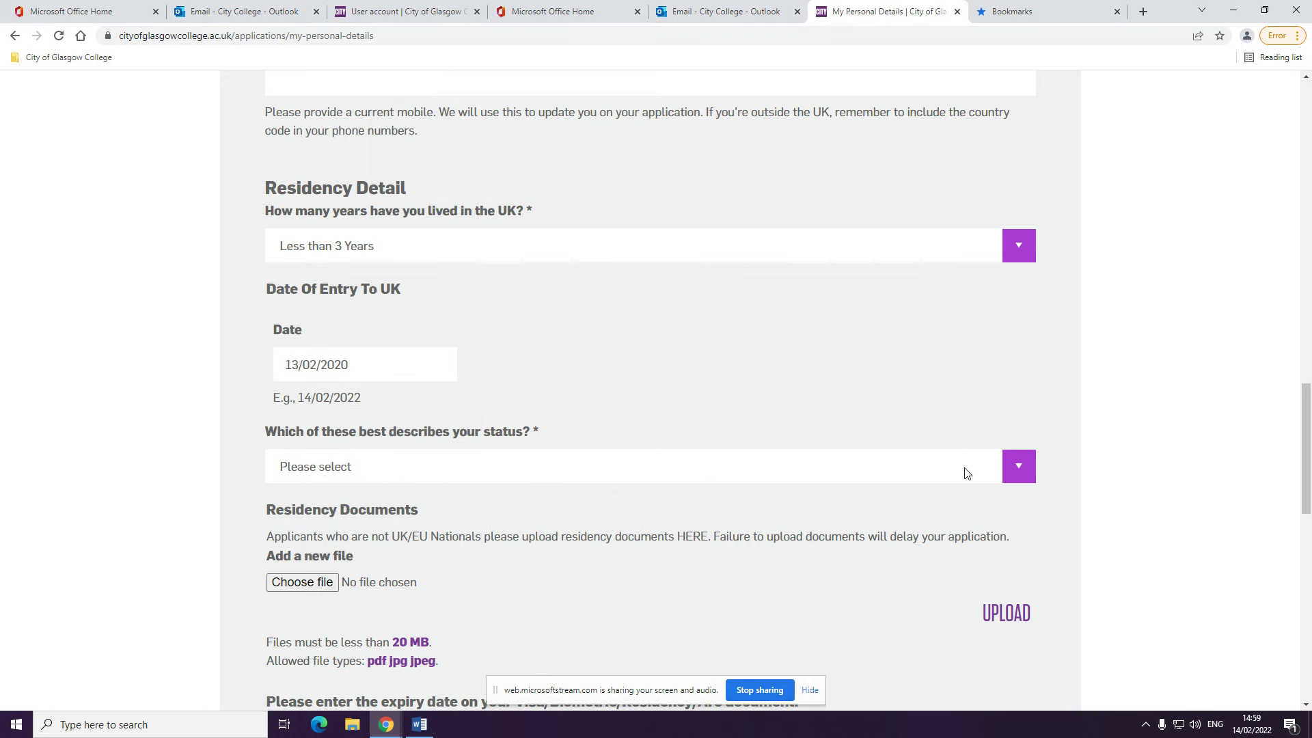
Set residency status to Settled in the UK/Refugee/Indefinite Leave to Remain and begin attaching a residency document
click(1018, 467)
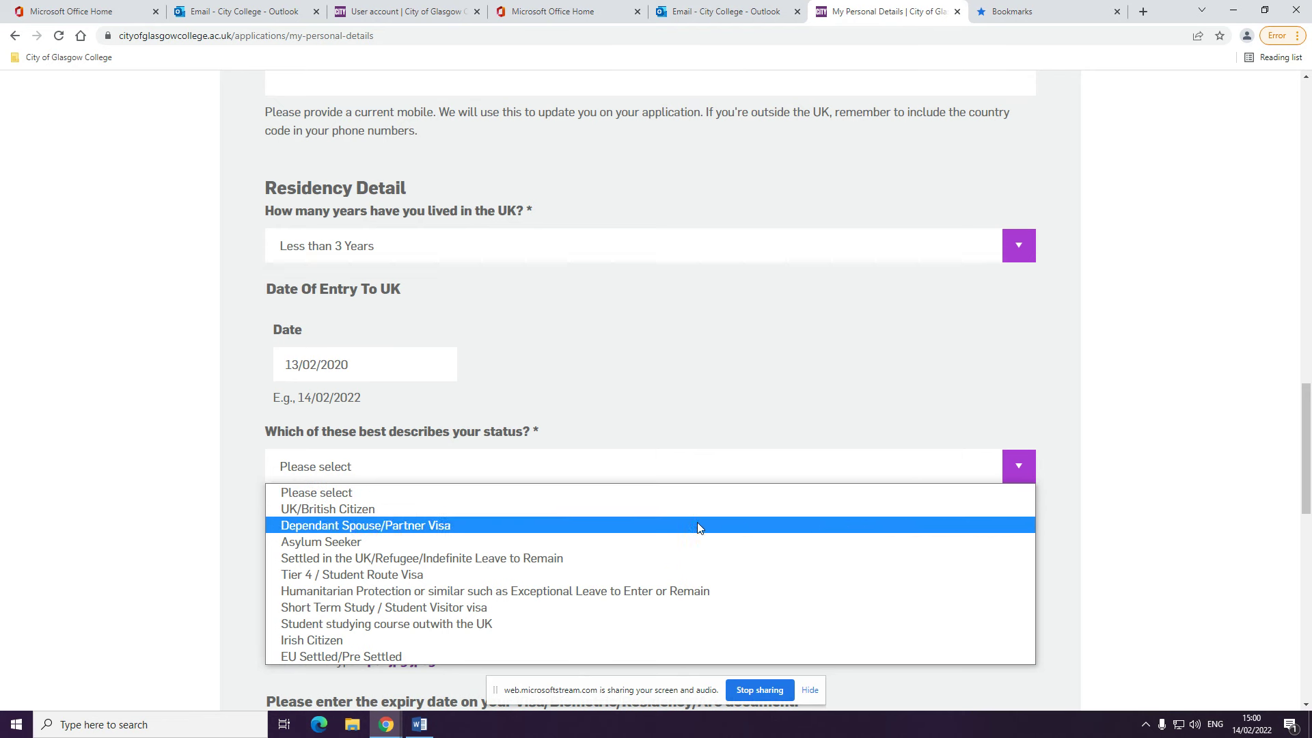
click(640, 557)
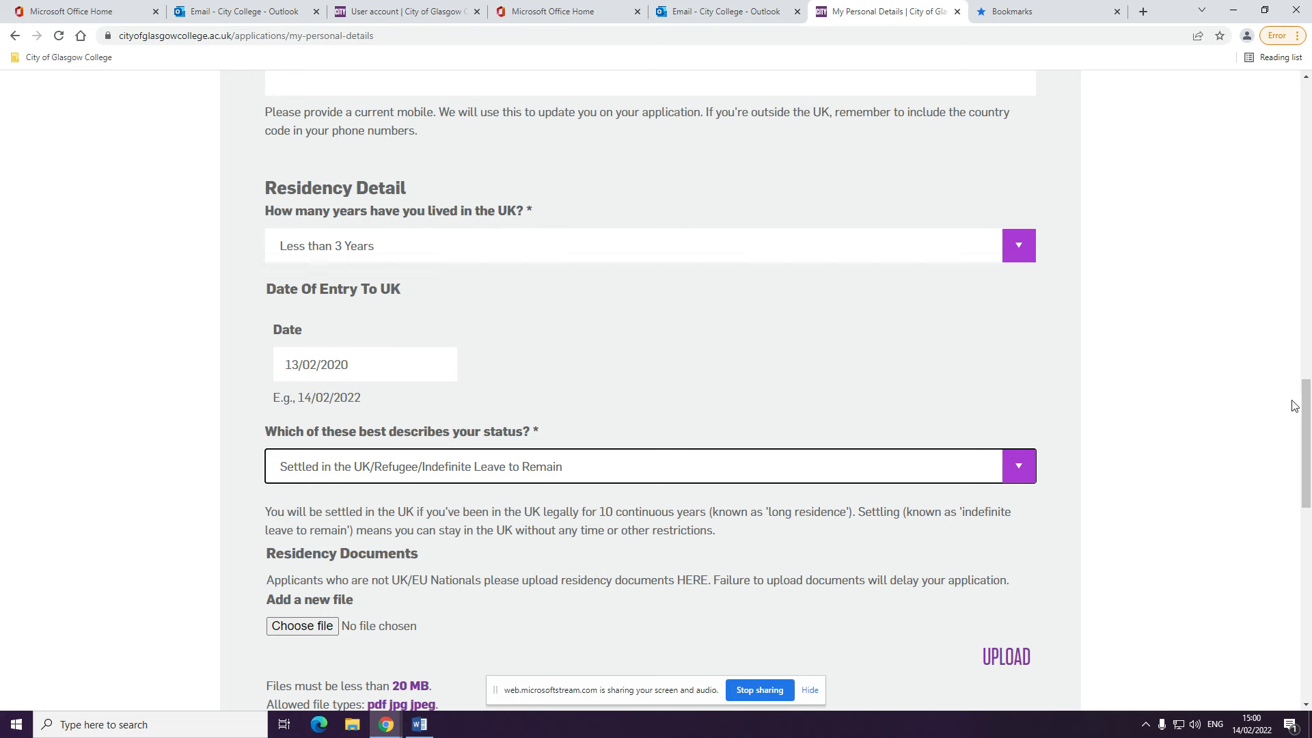
drag(1308, 416, 1308, 446)
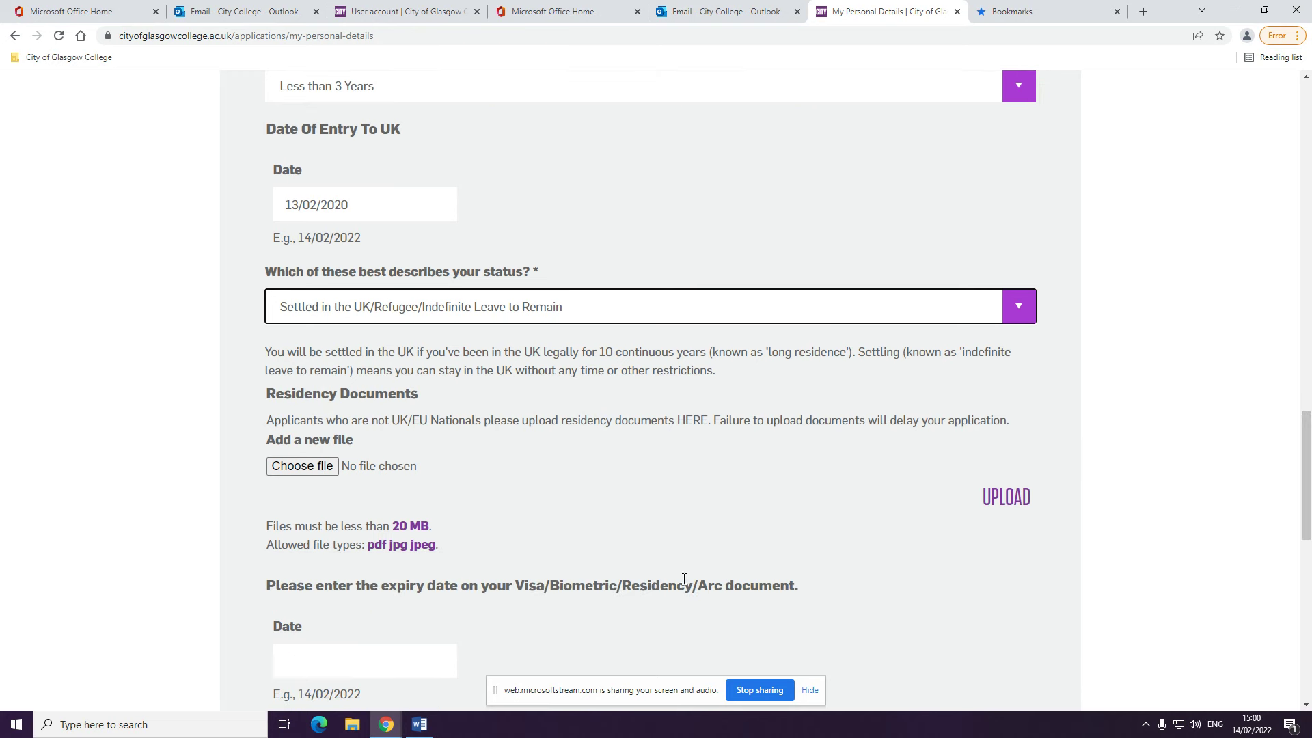
click(317, 468)
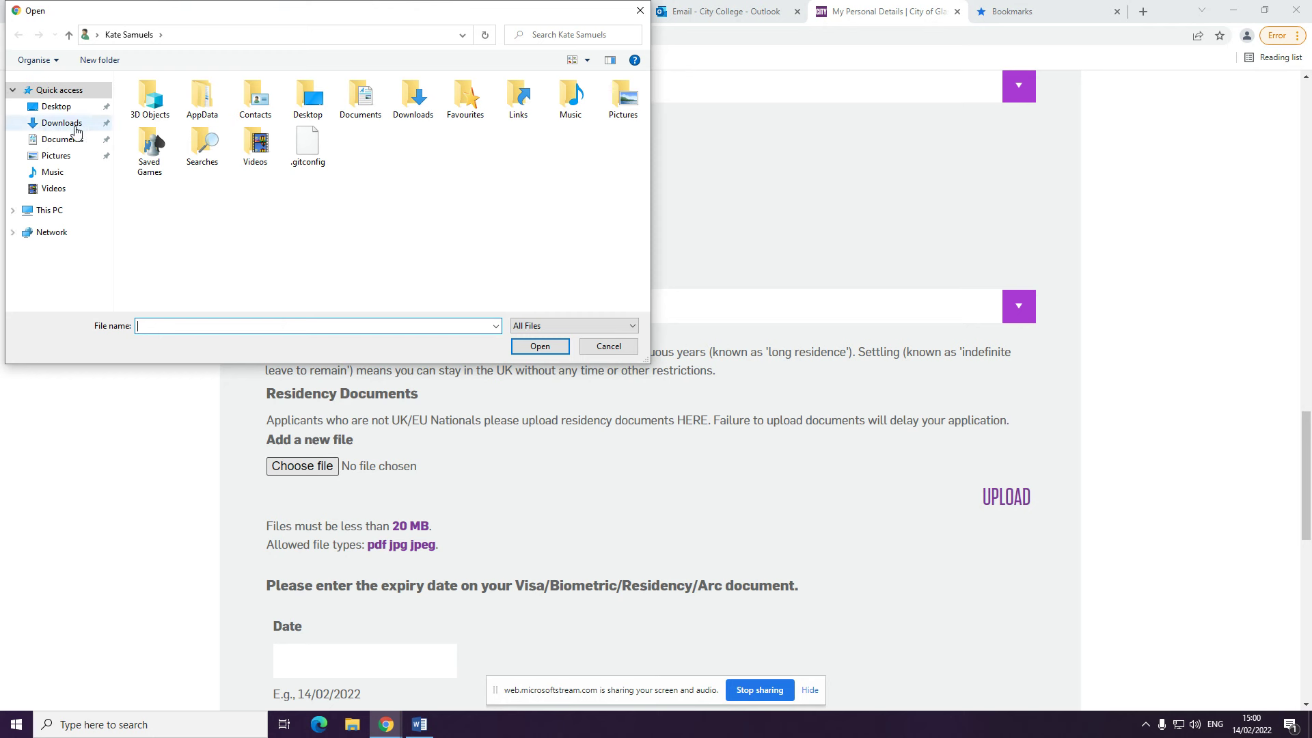
click(71, 108)
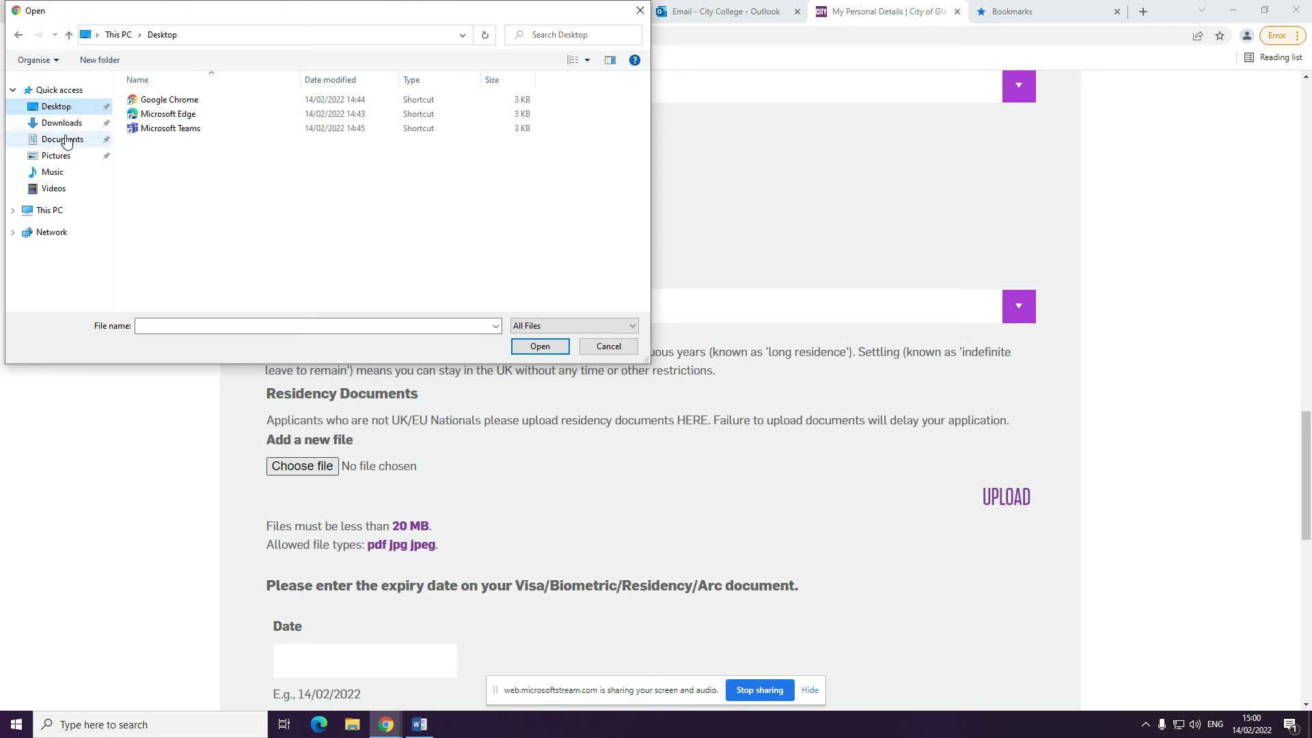
click(66, 142)
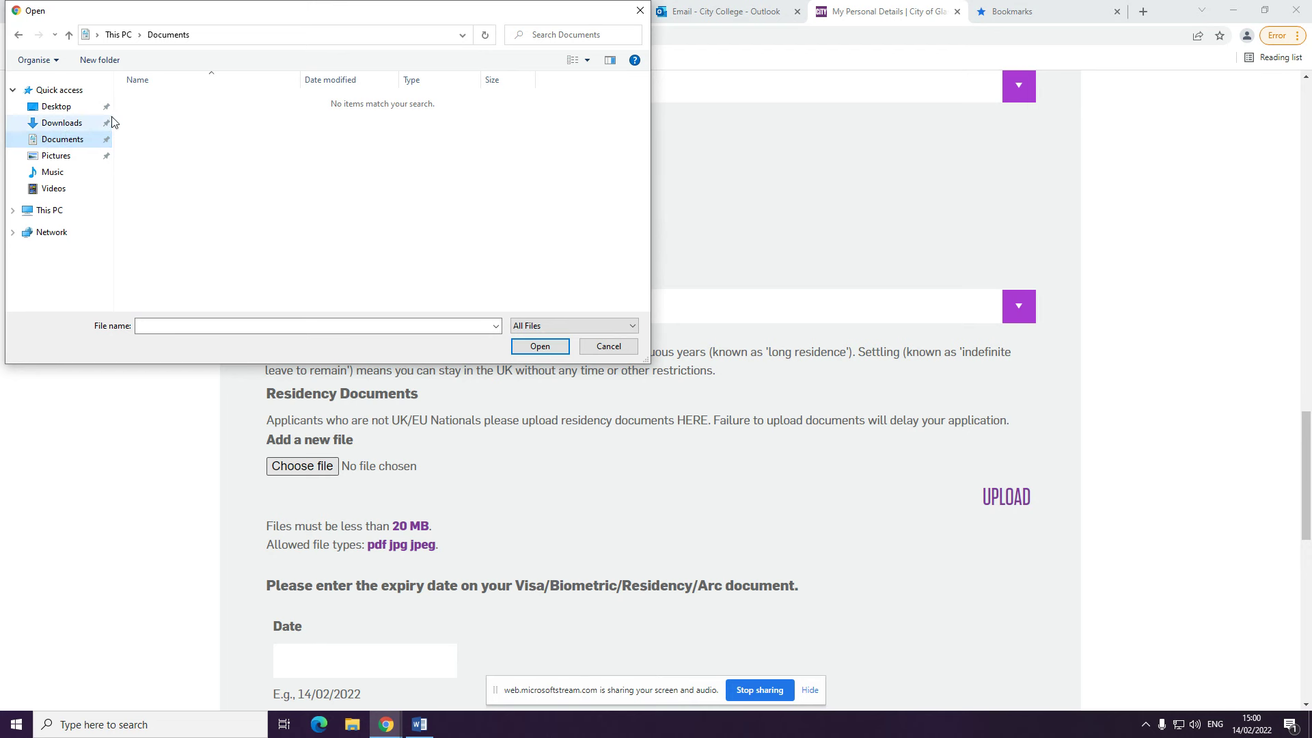
click(639, 10)
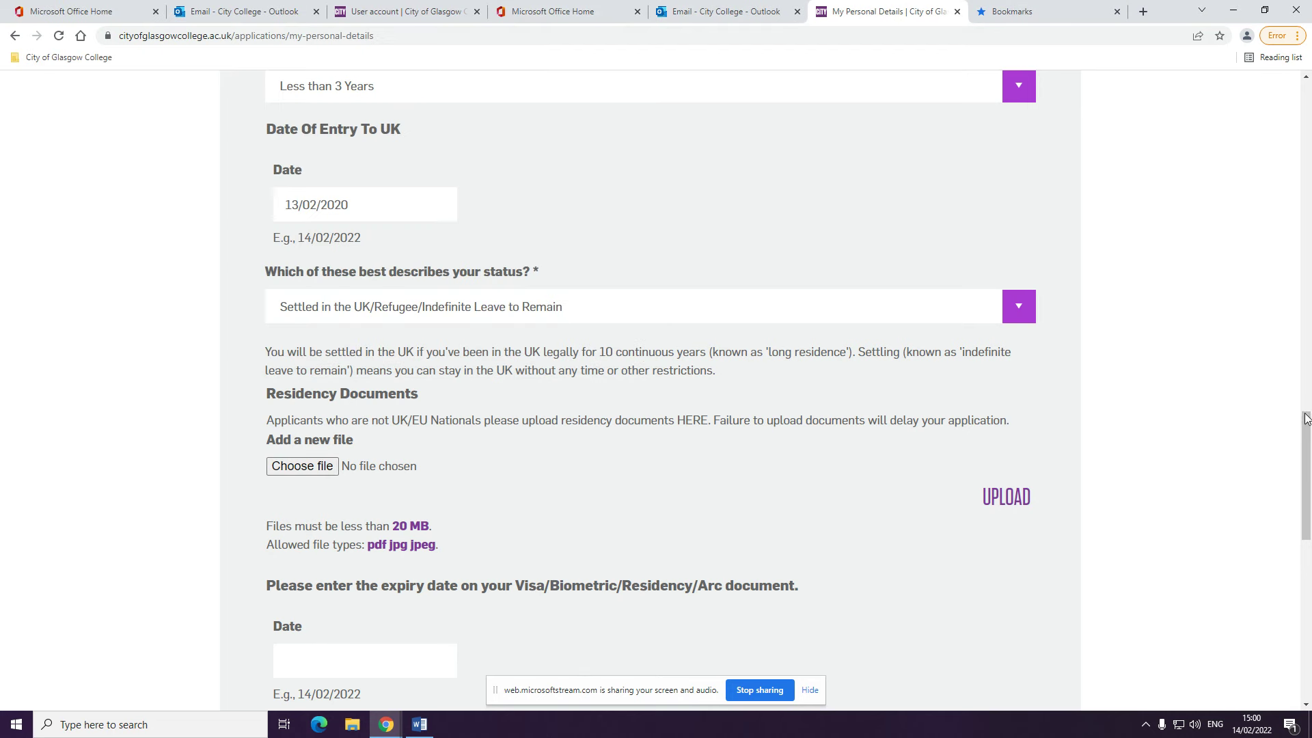
Set the visa expiry date to 17/02/2023 in the date picker
drag(1307, 419, 1307, 475)
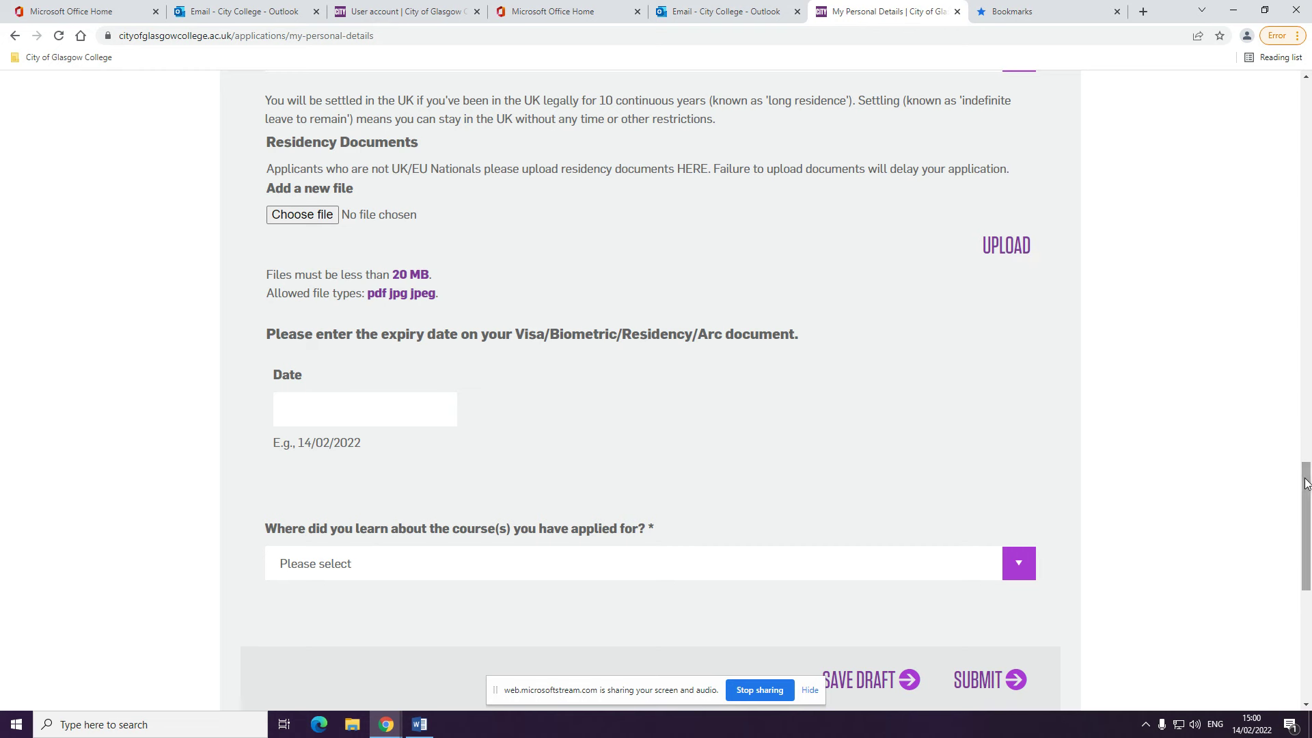
drag(1304, 482, 1306, 518)
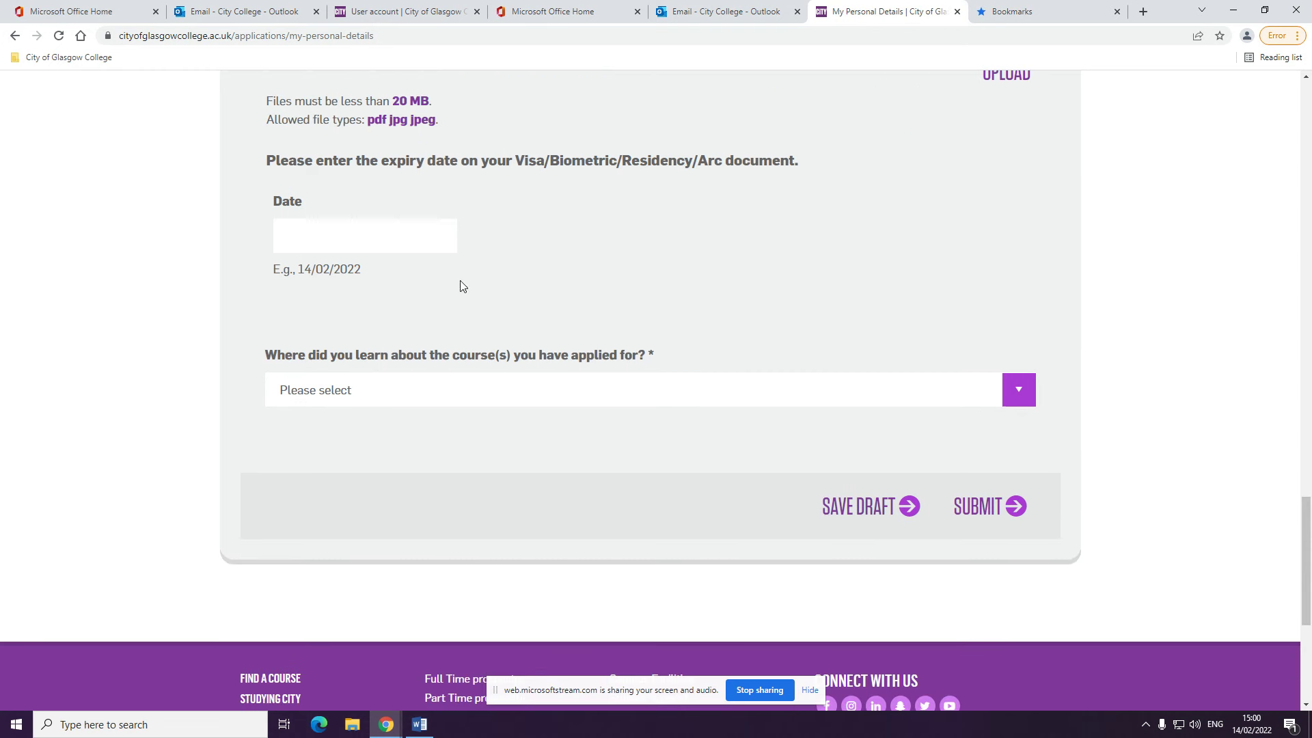
click(402, 235)
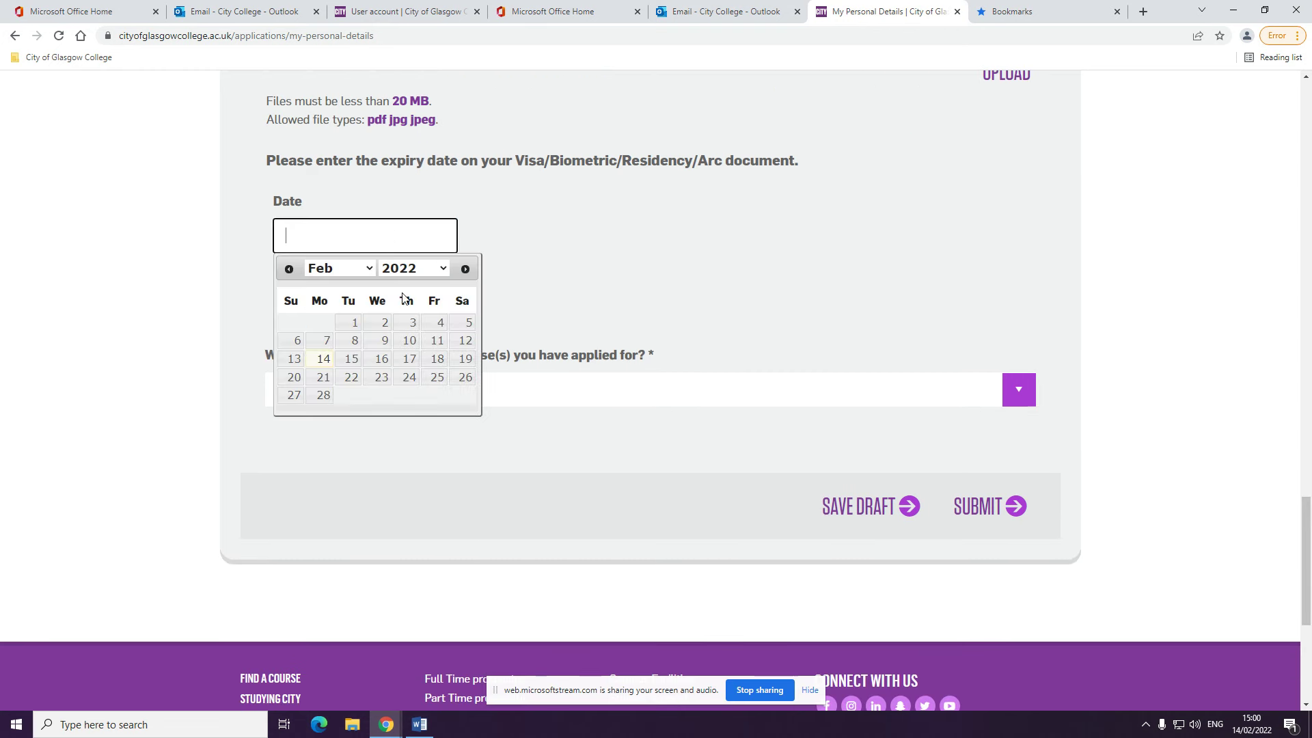
click(438, 272)
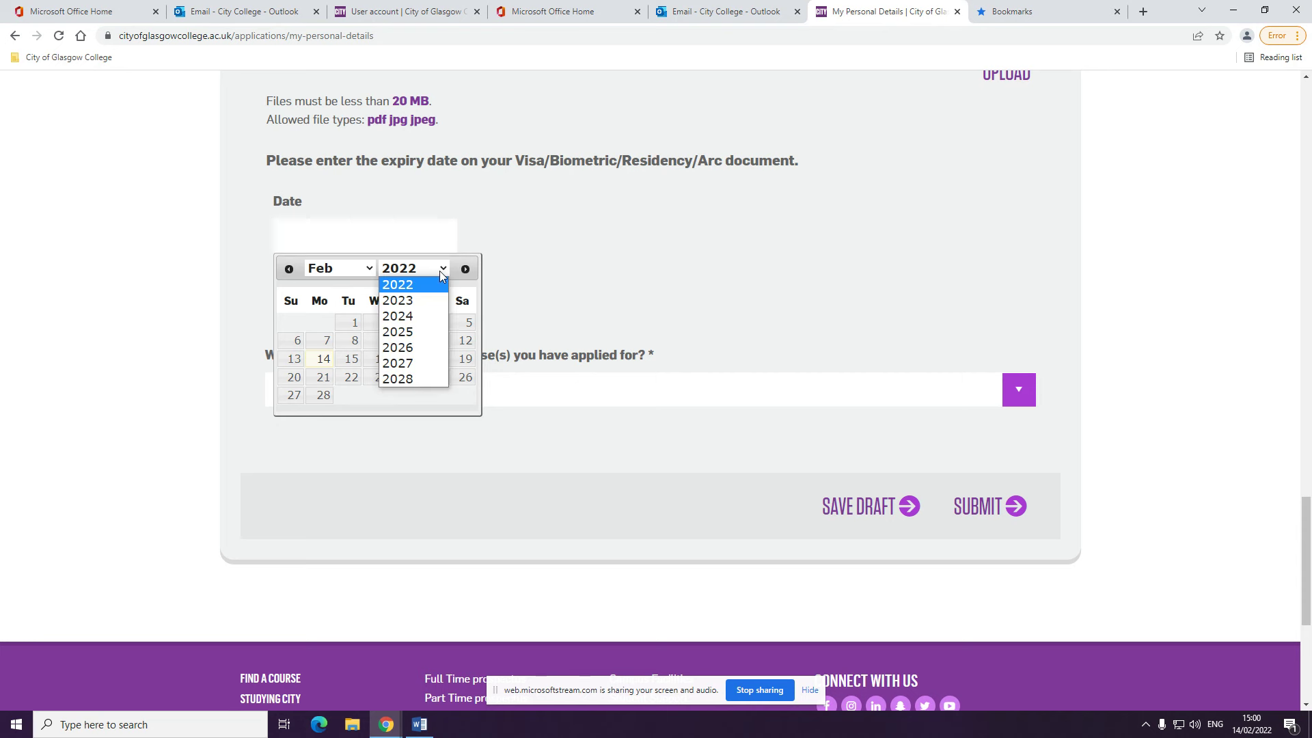
click(419, 304)
click(431, 358)
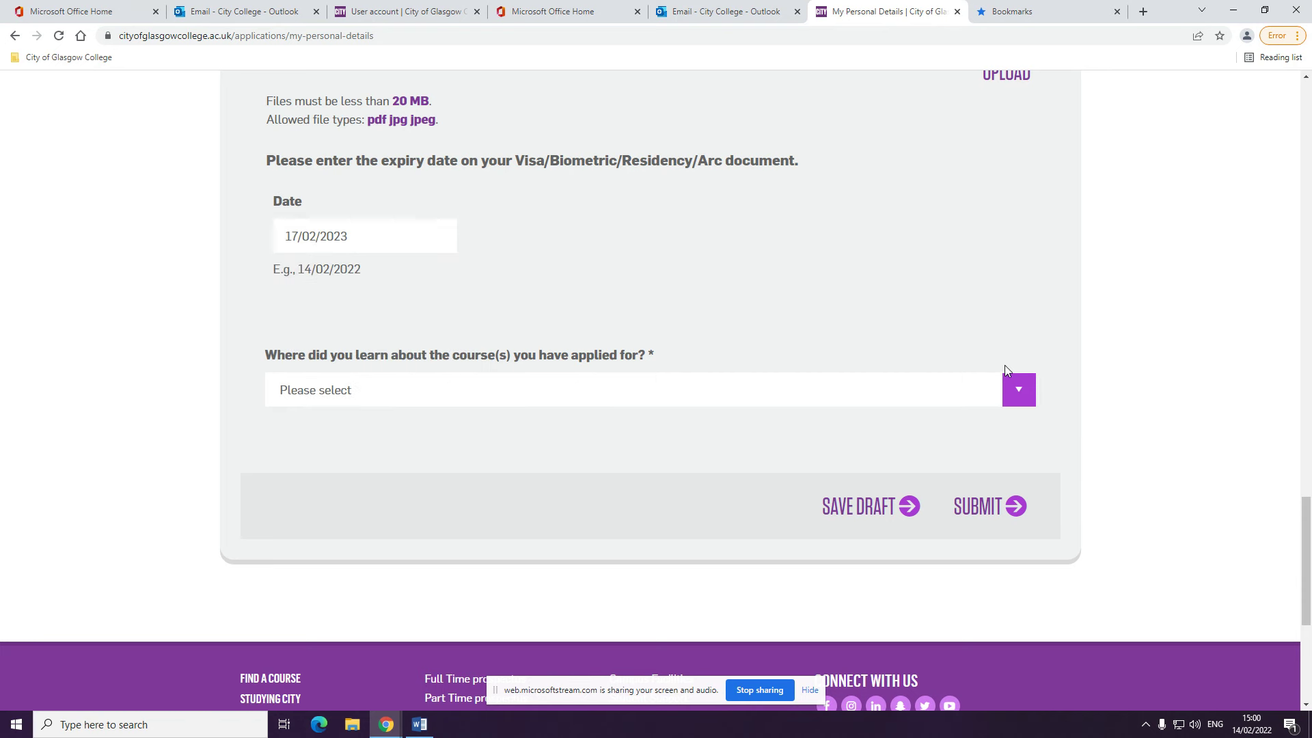
Choose By Telephoning The College as how you heard, and submit personal details
click(1025, 387)
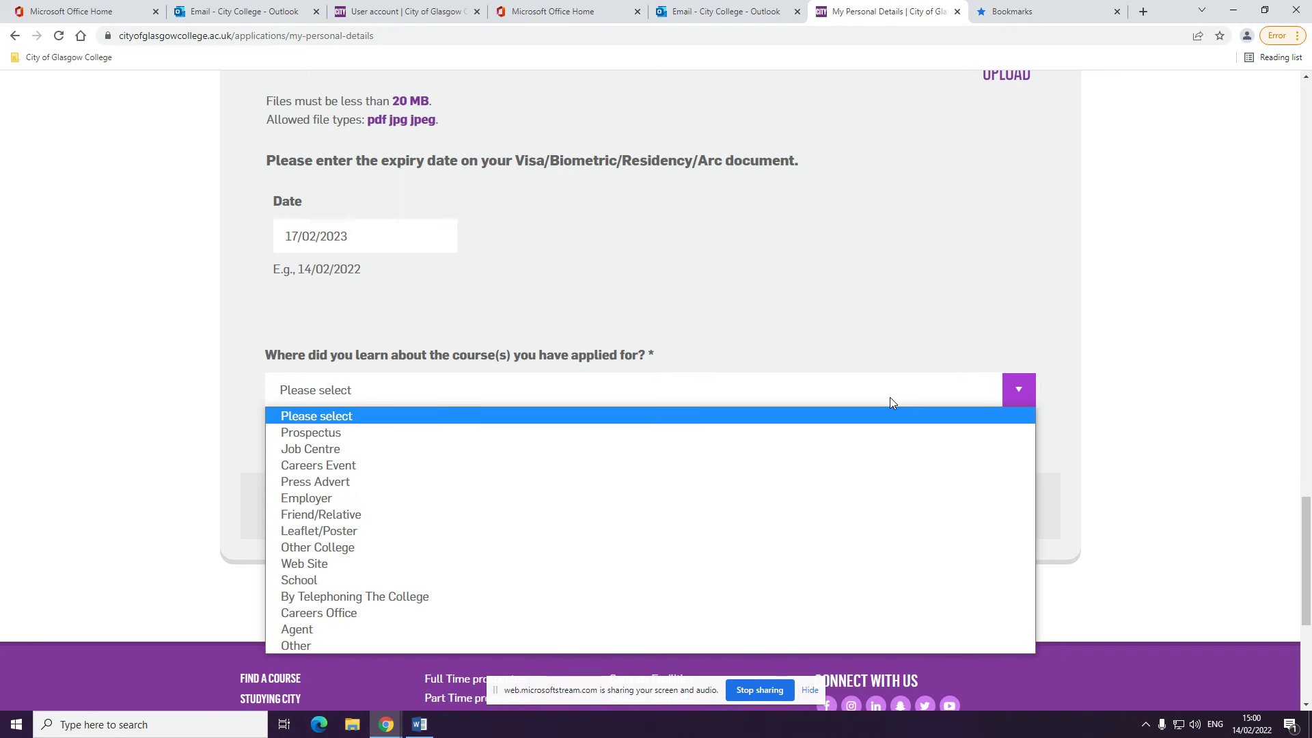
click(483, 594)
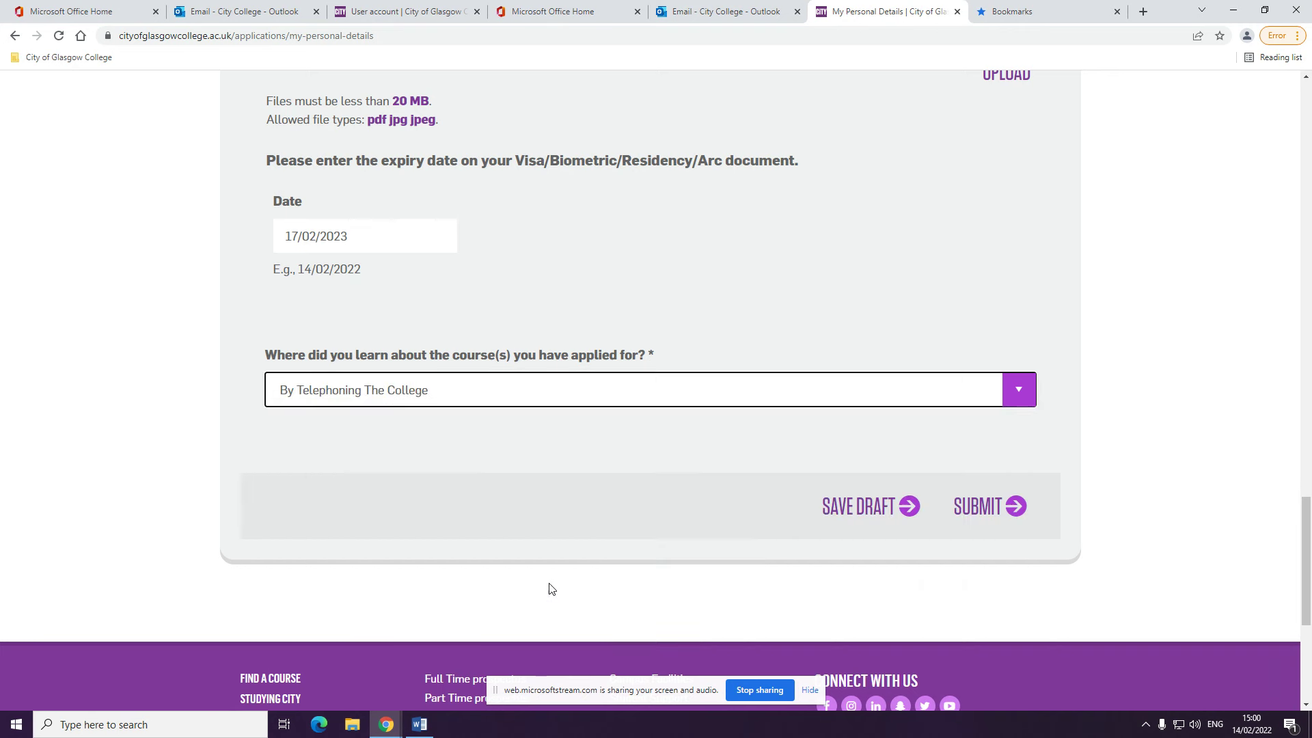
click(998, 509)
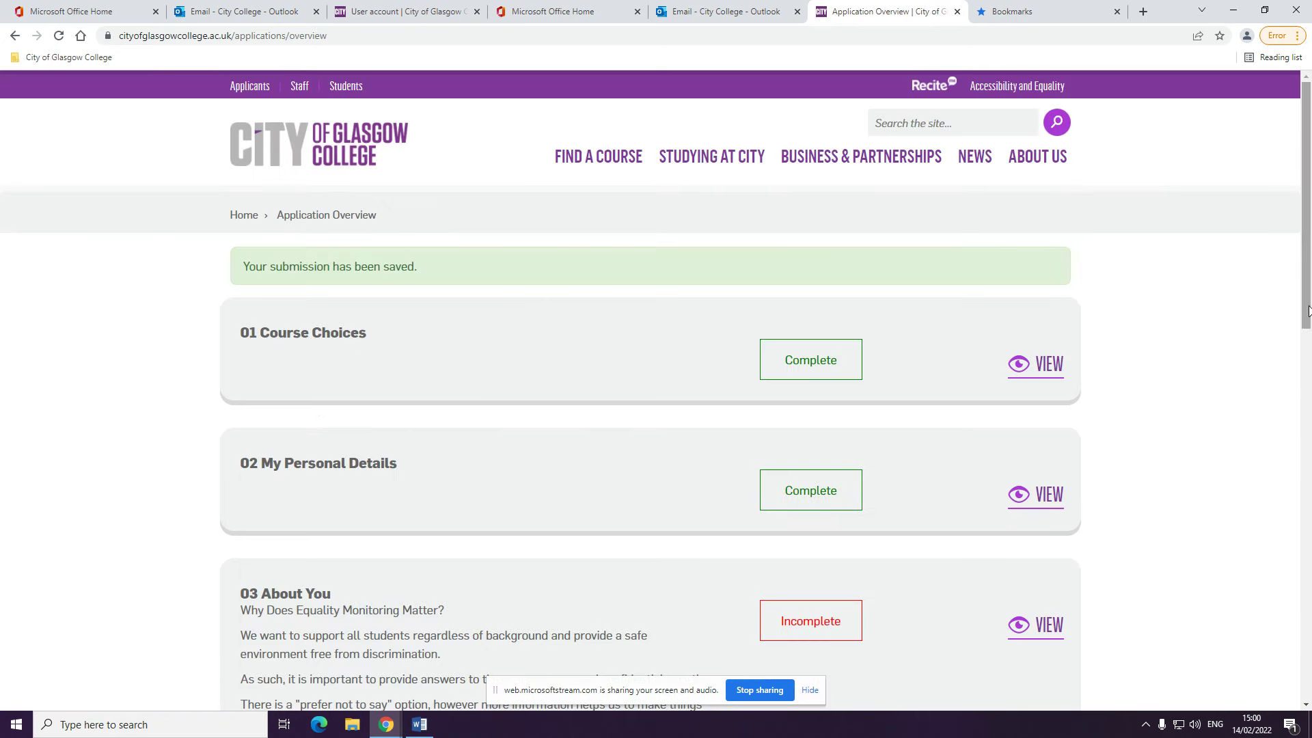
In About You, set sex to Female and gender identity to Prefer not to say
drag(1307, 315, 1309, 370)
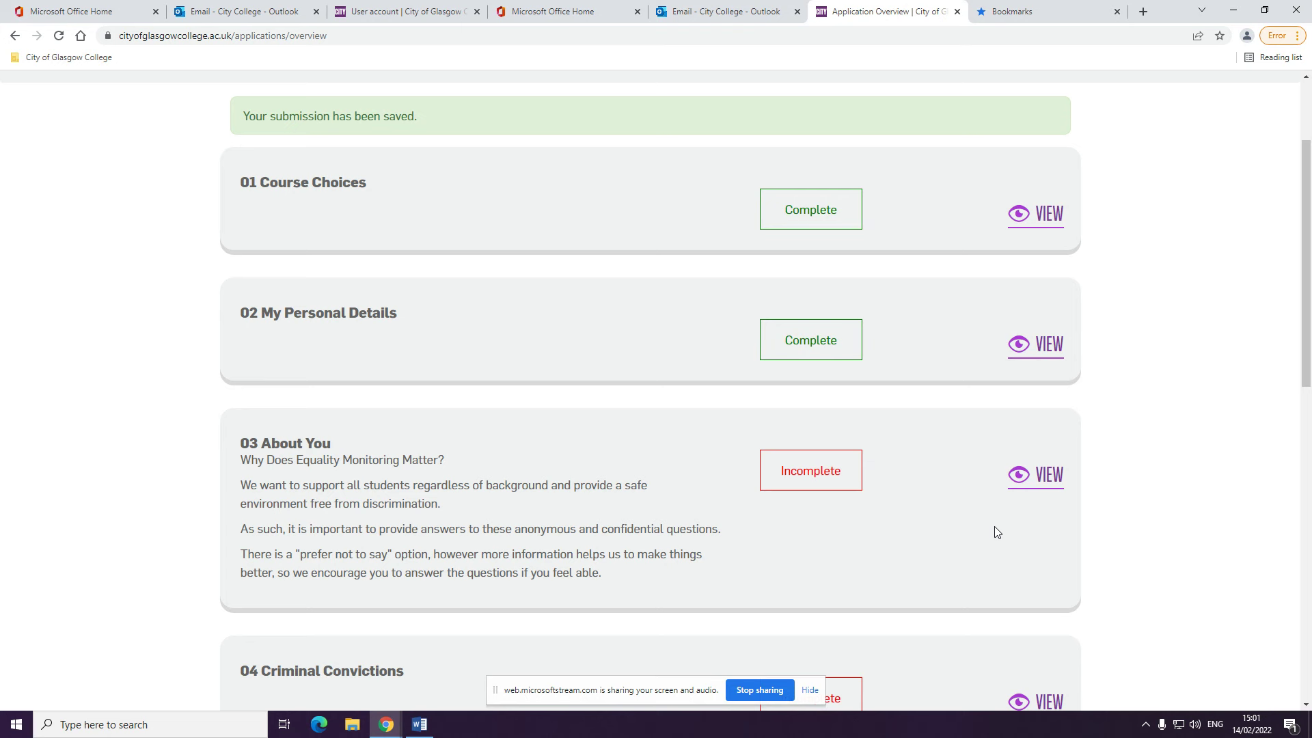
click(1039, 484)
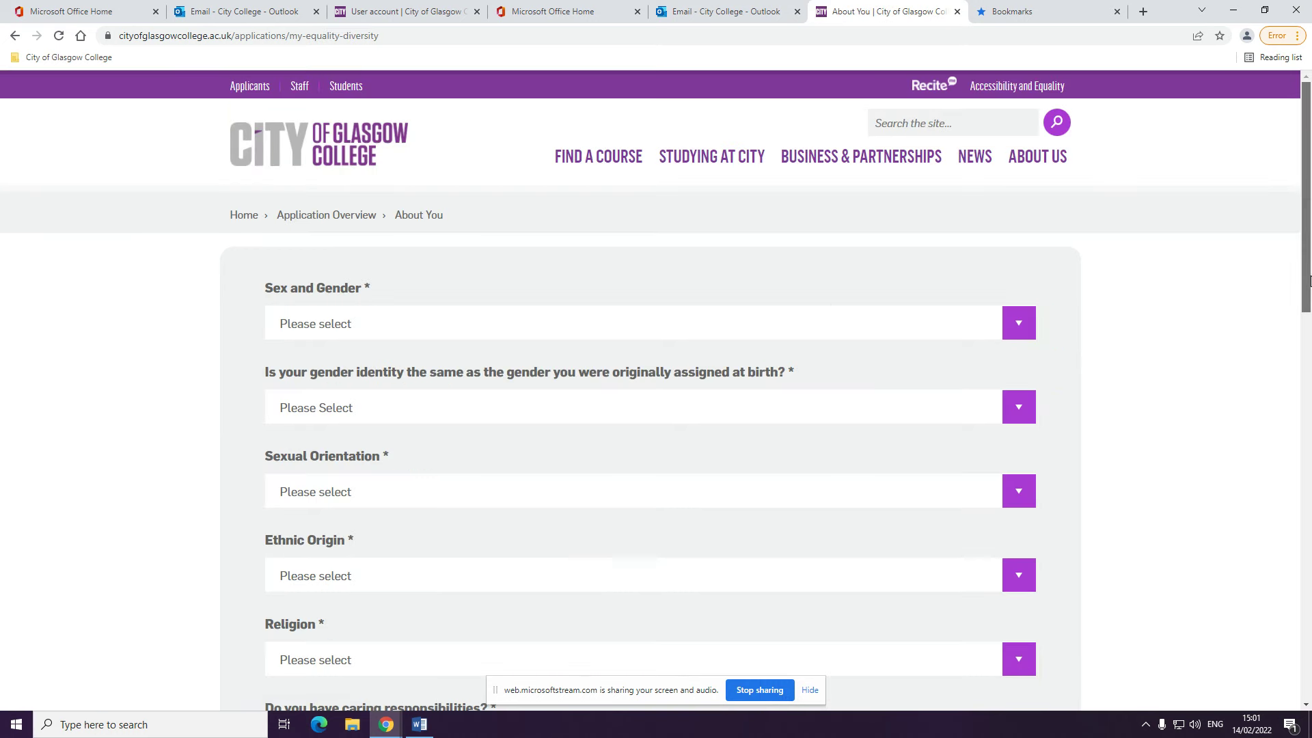
drag(1308, 280, 1310, 305)
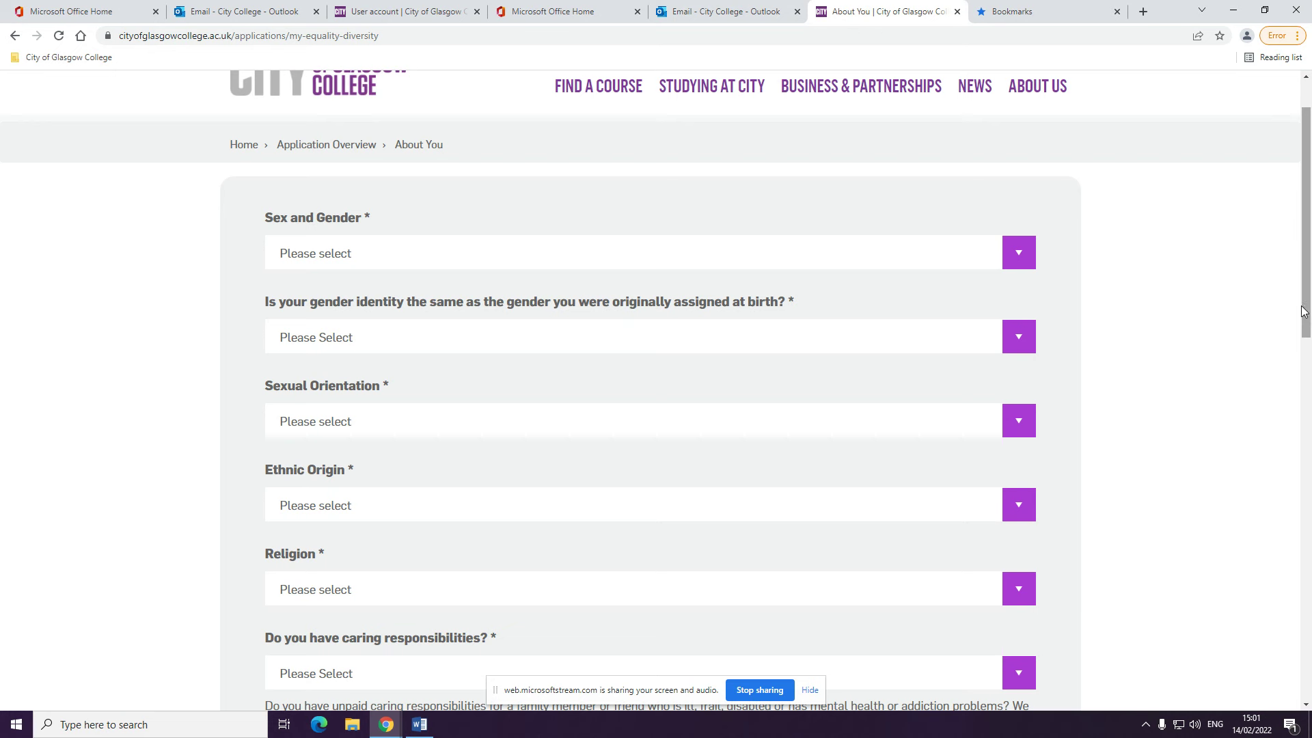
click(1027, 254)
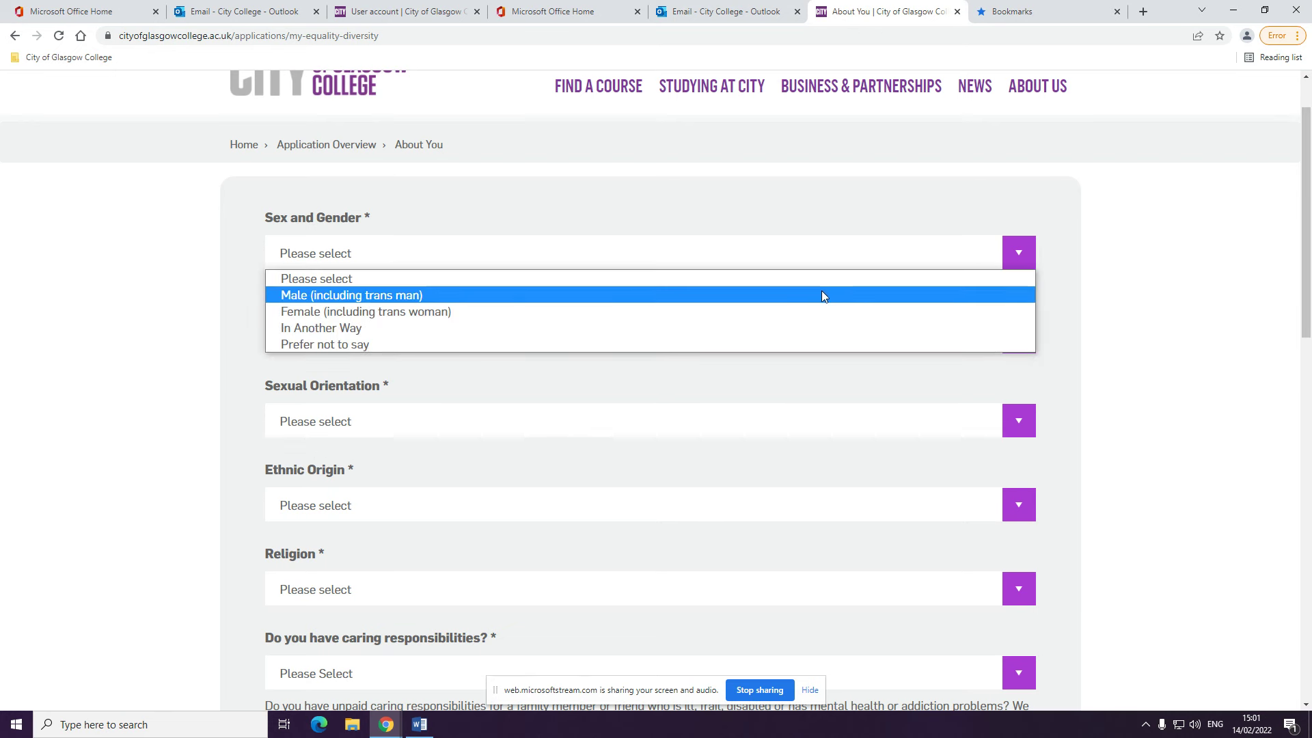
click(814, 311)
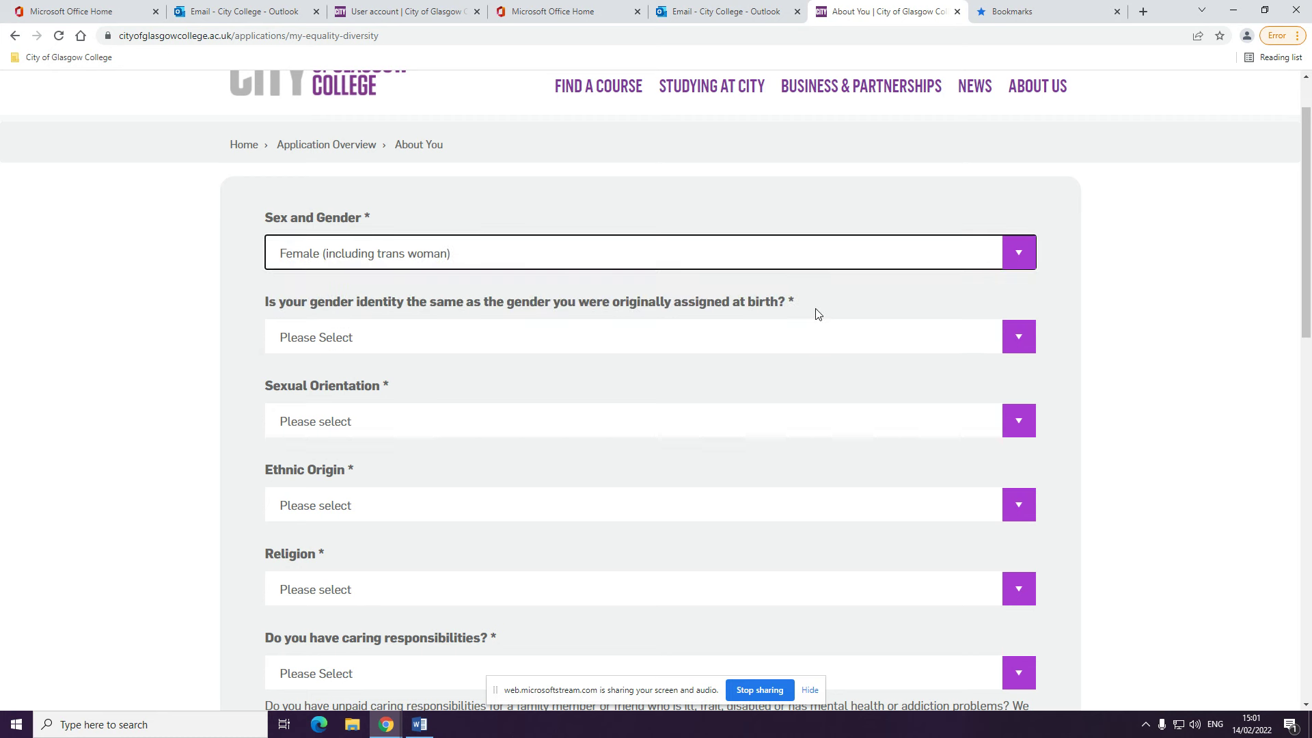
click(810, 337)
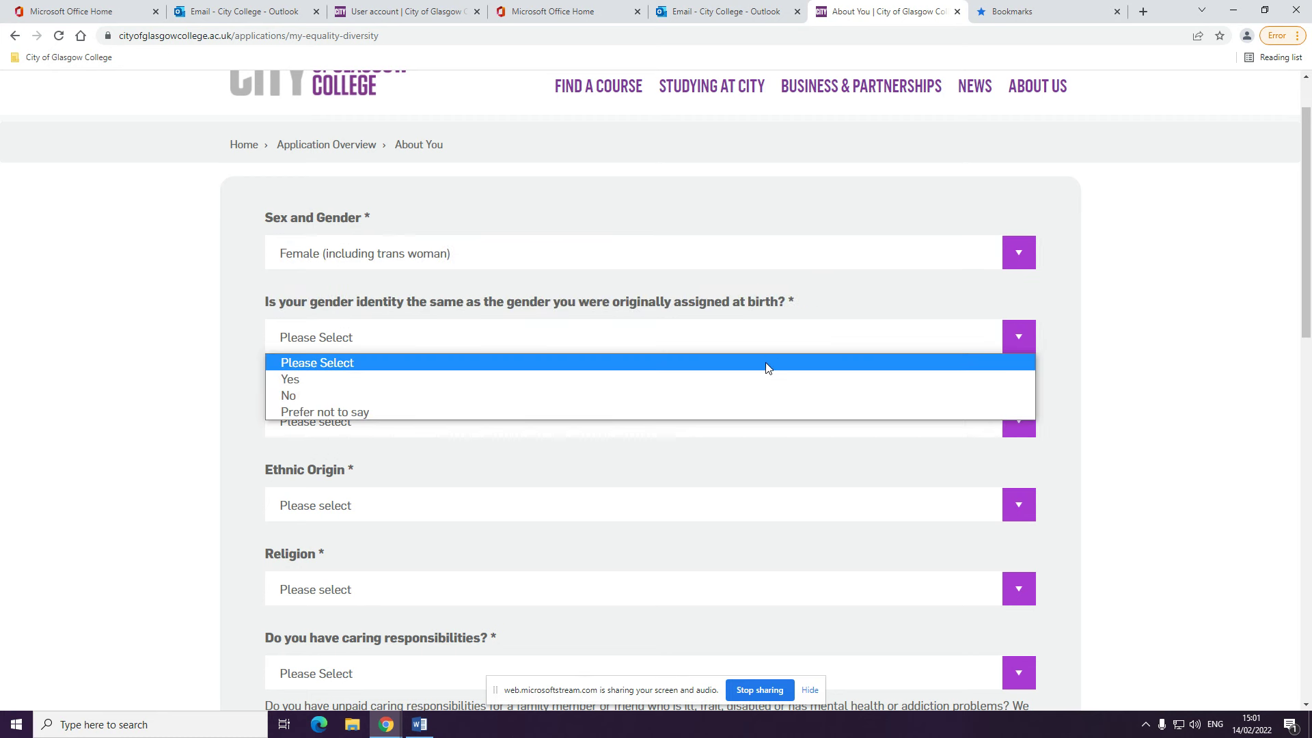
click(748, 411)
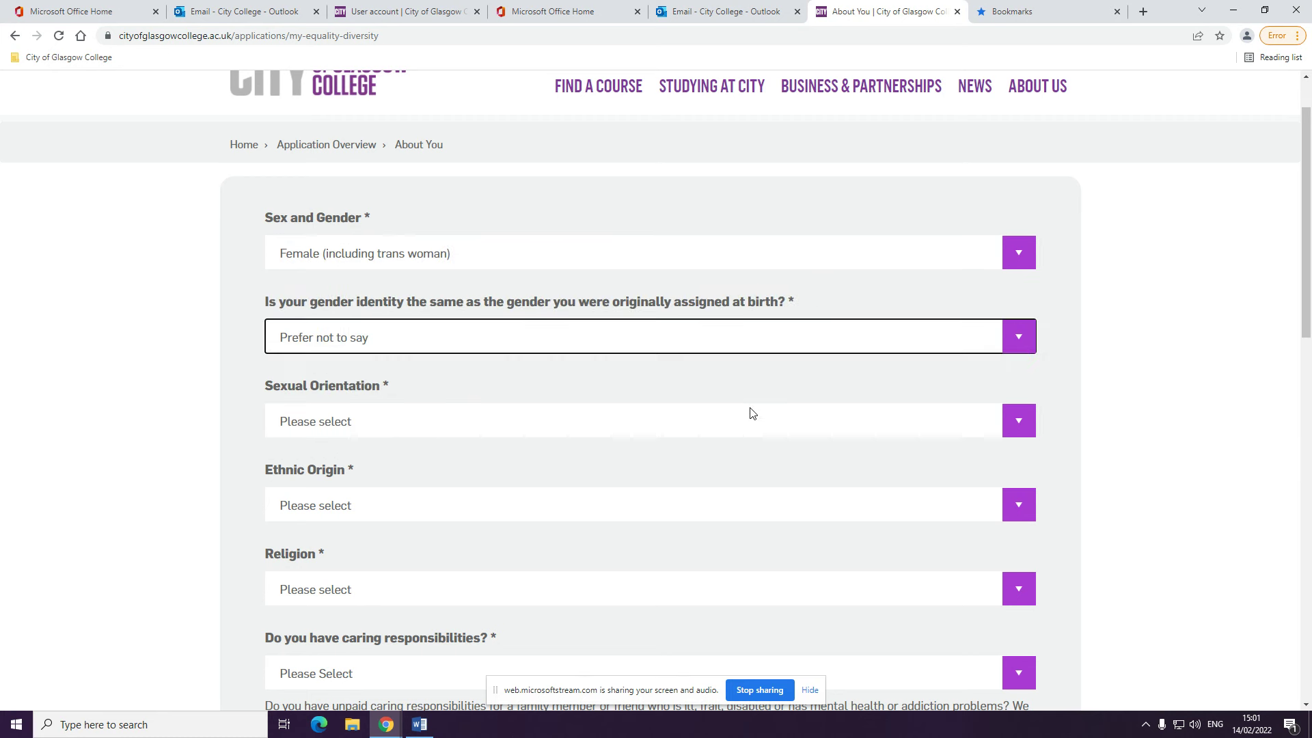
Set sexual orientation to Other and ethnic origin to Polish
scroll(1307, 306, down, 1)
scroll(1307, 306, down, 1)
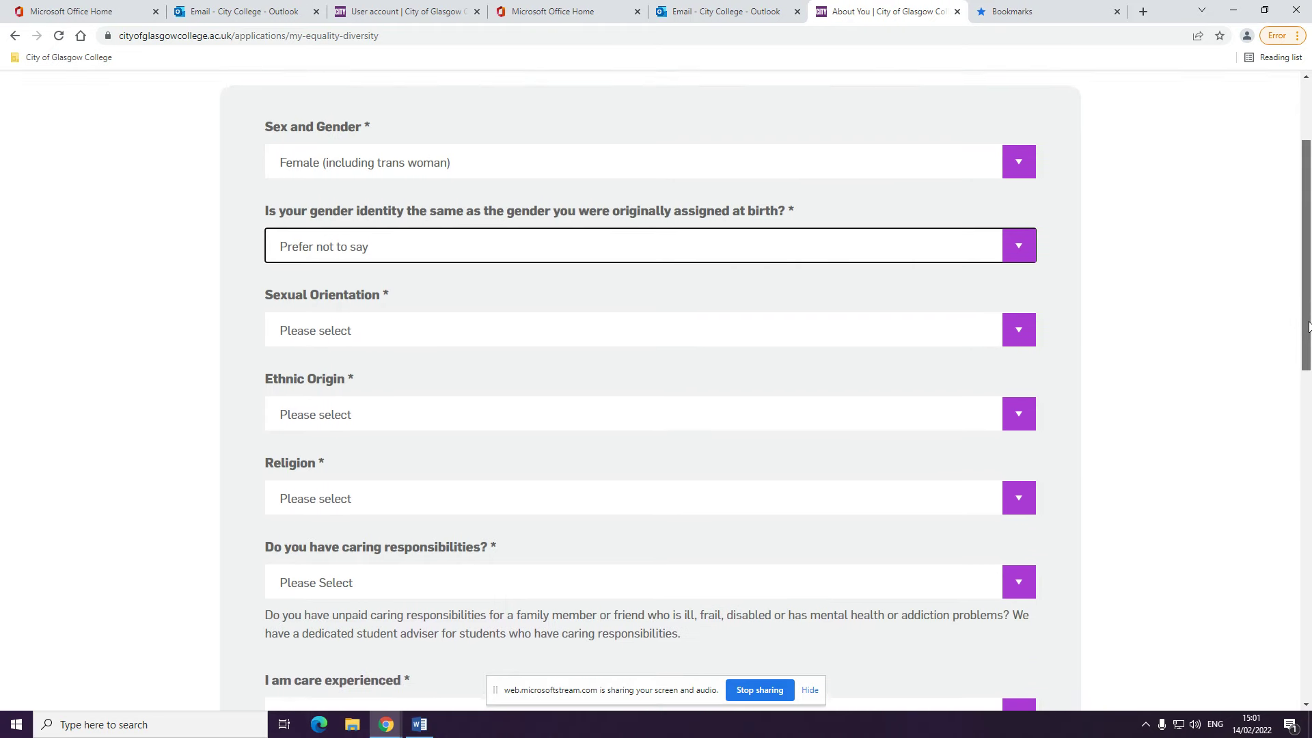
click(1023, 340)
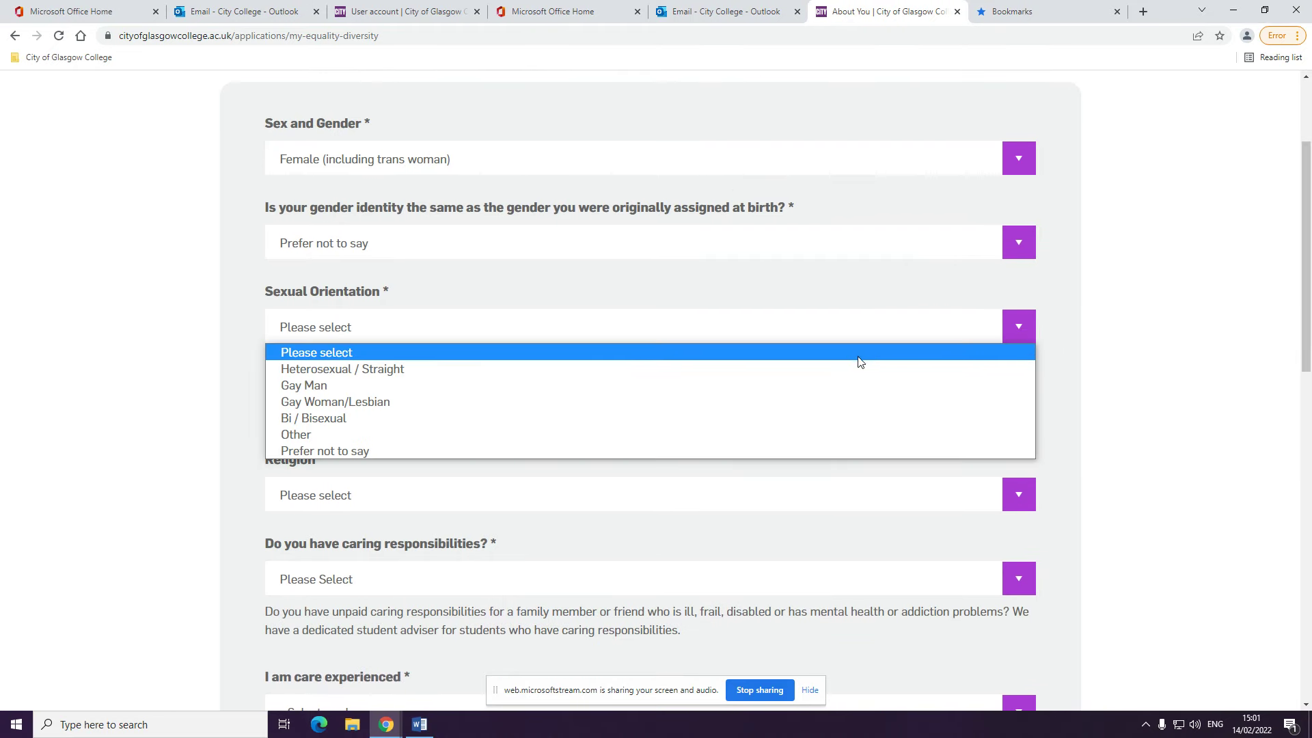
click(843, 430)
click(1016, 413)
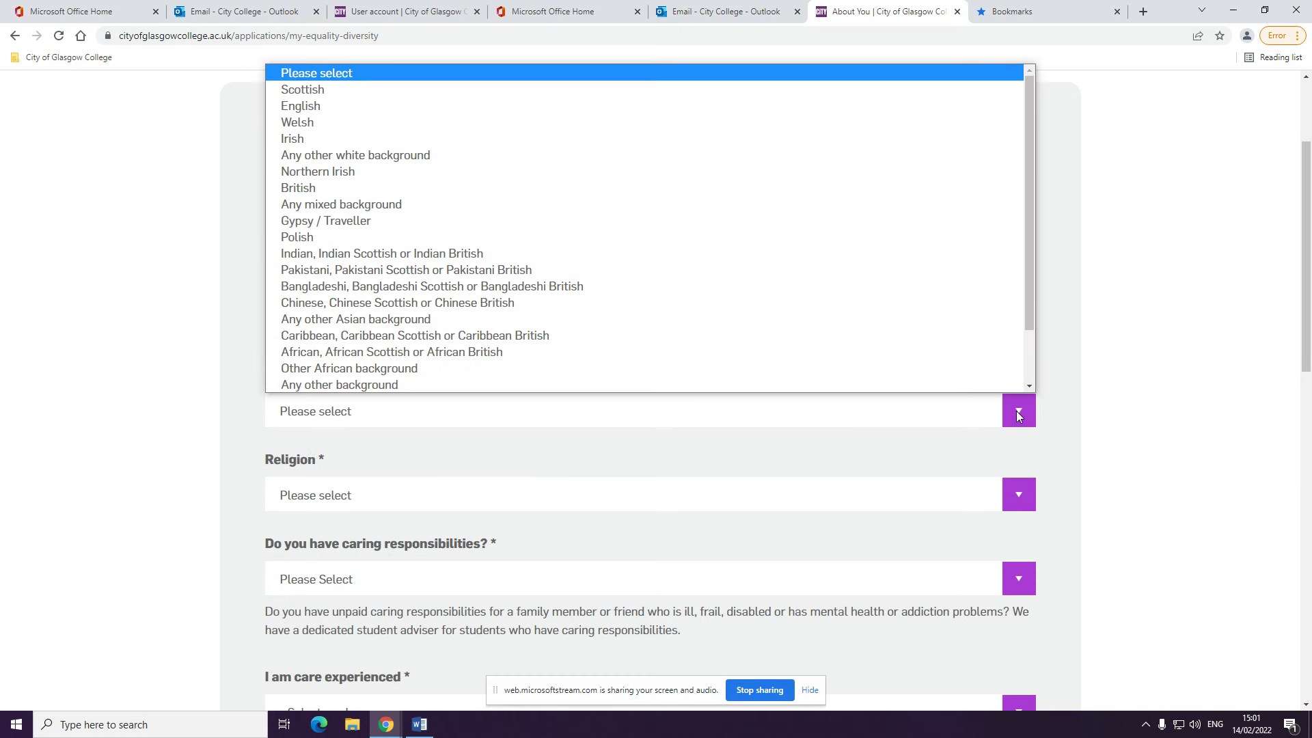
click(688, 237)
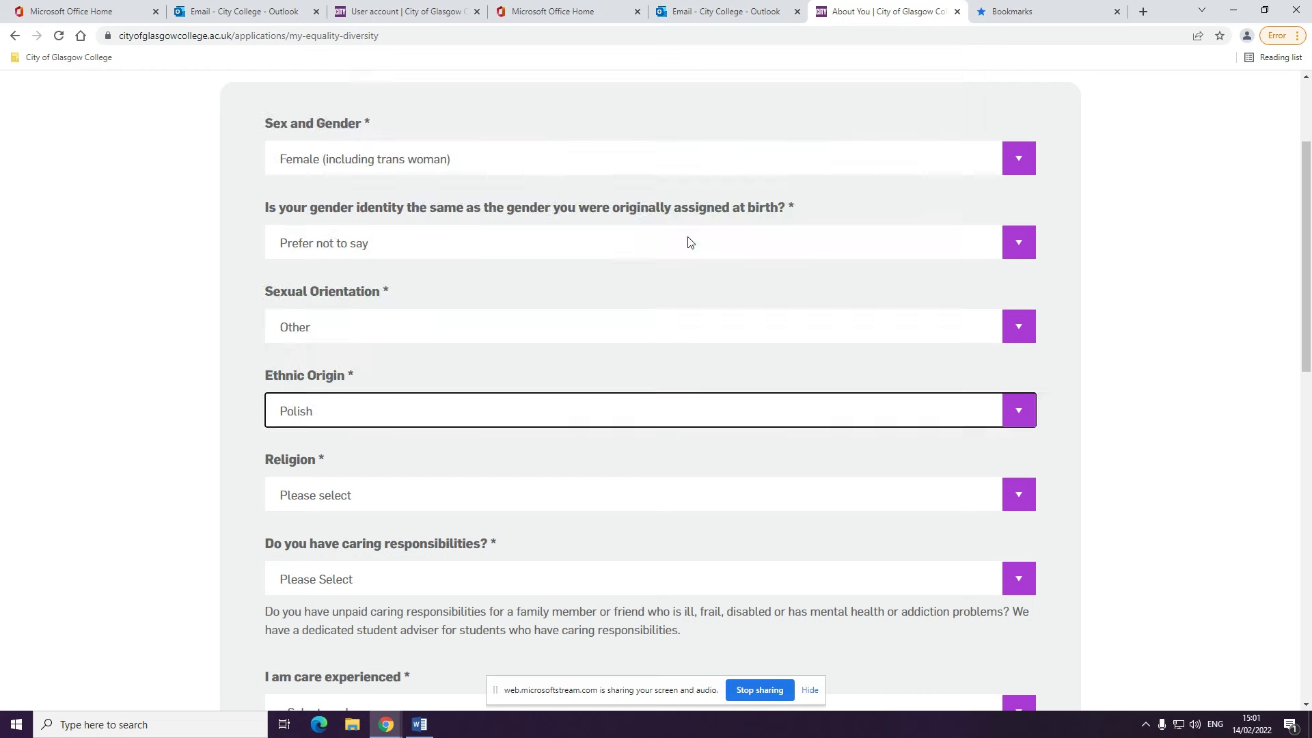
drag(1305, 352, 1305, 420)
Set religion to Christian: Other, caring responsibilities Yes, and care-experienced No
click(1017, 314)
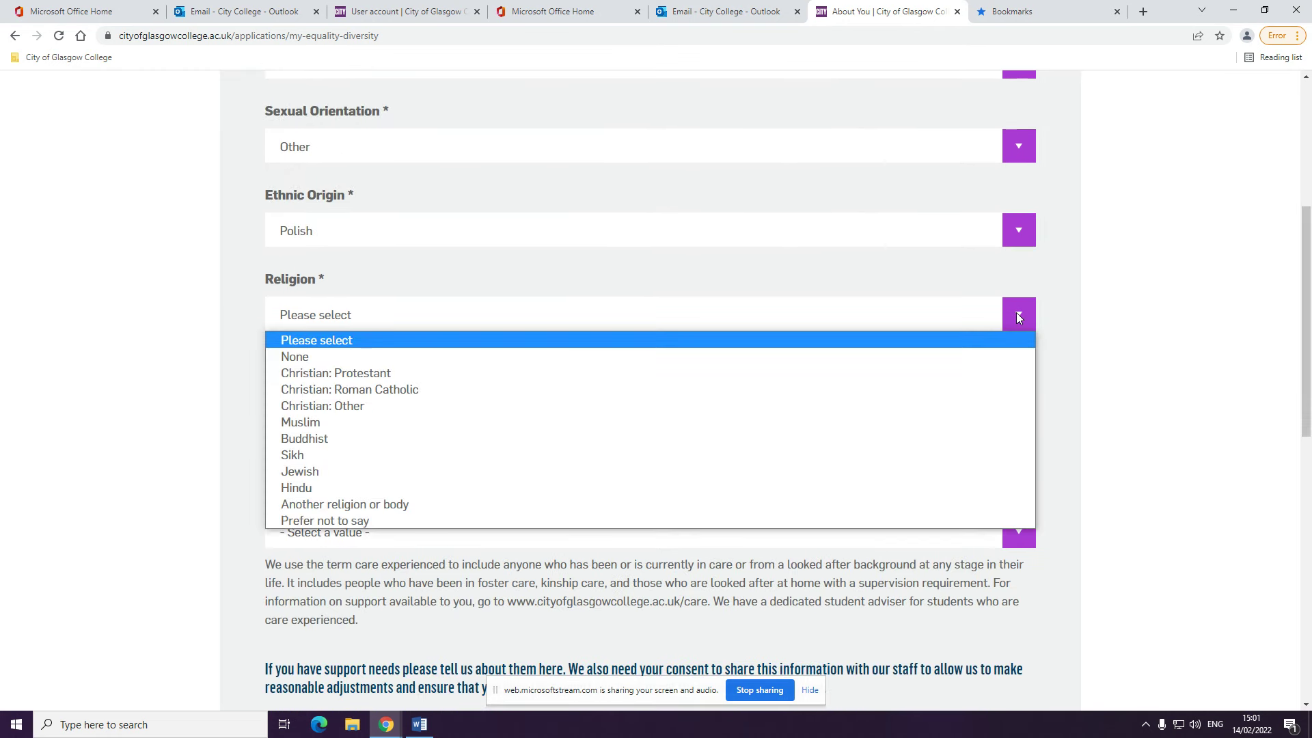
click(822, 405)
click(796, 402)
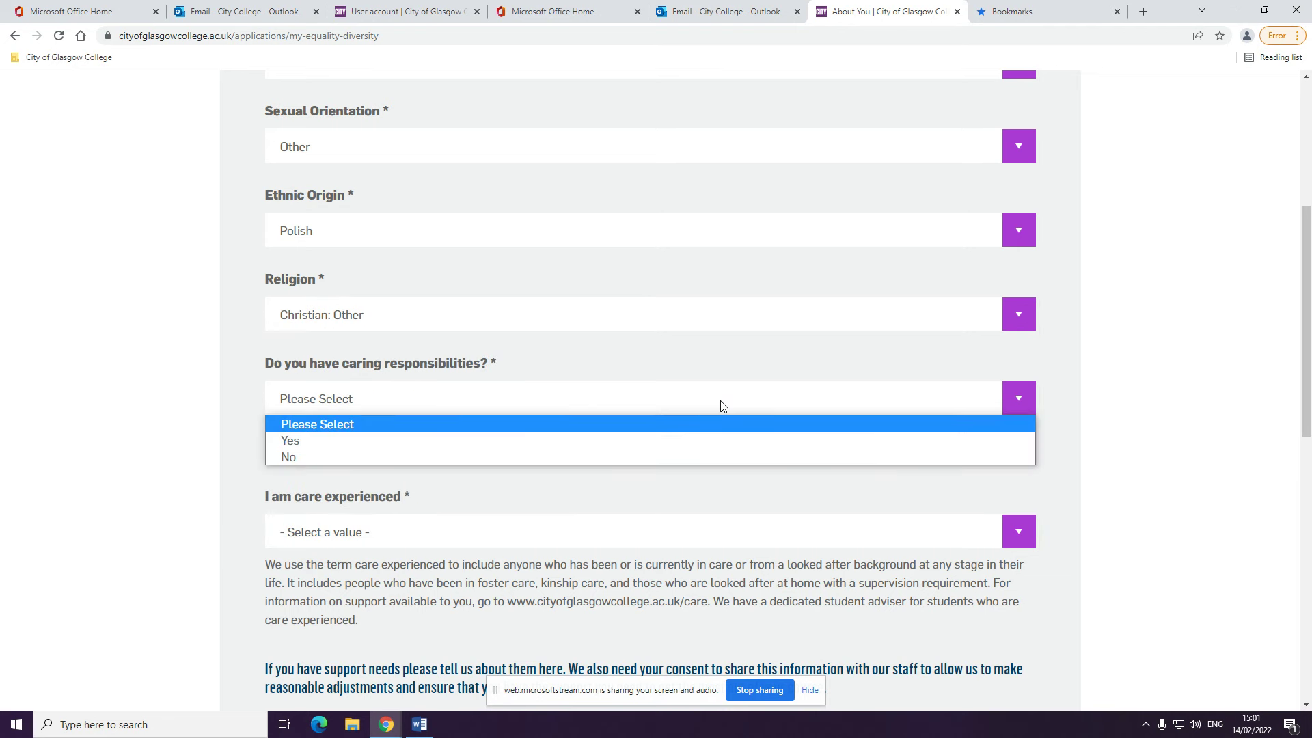
click(681, 439)
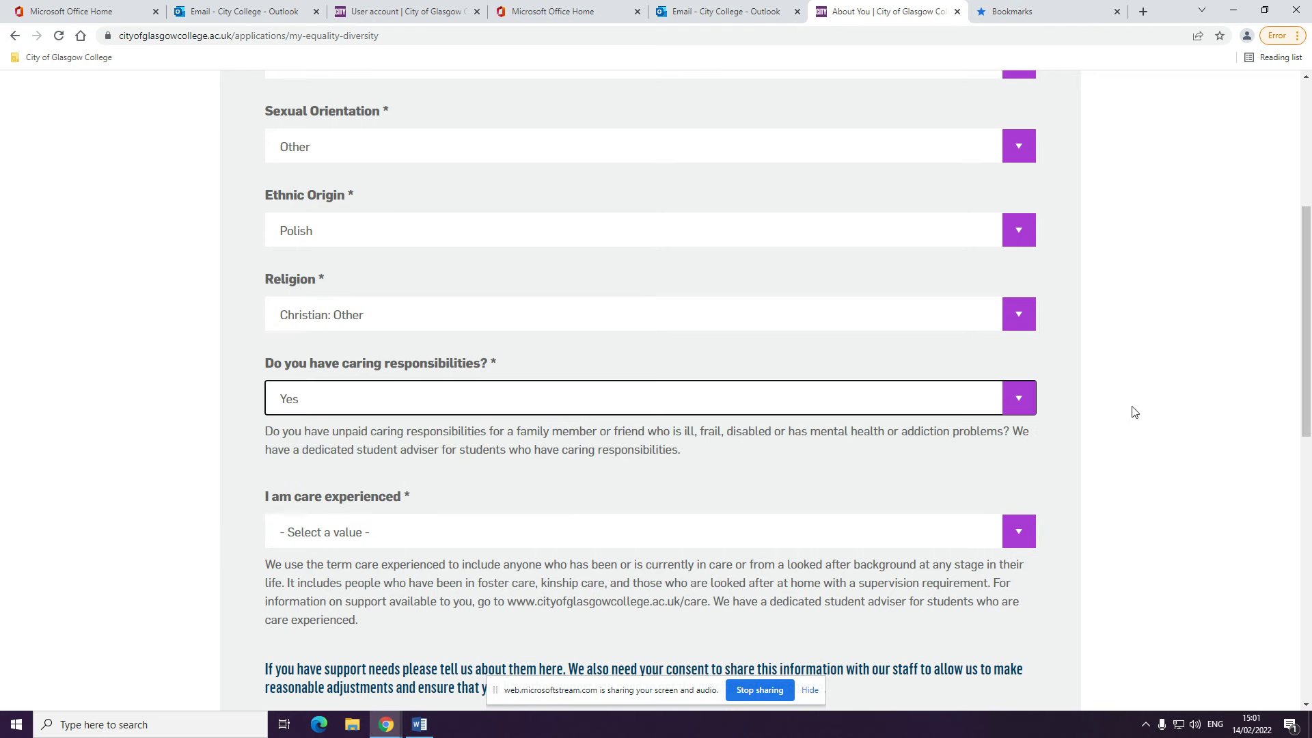
scroll(1305, 391, down, 3)
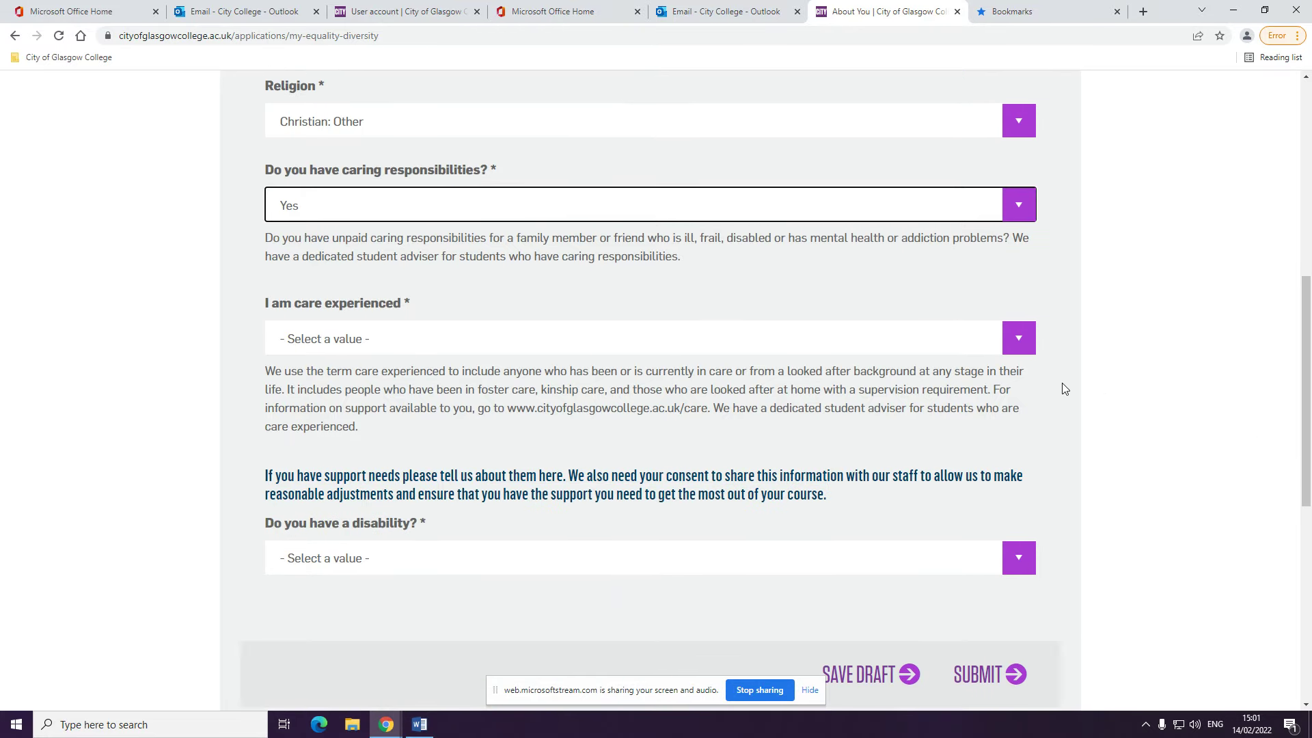
click(1029, 345)
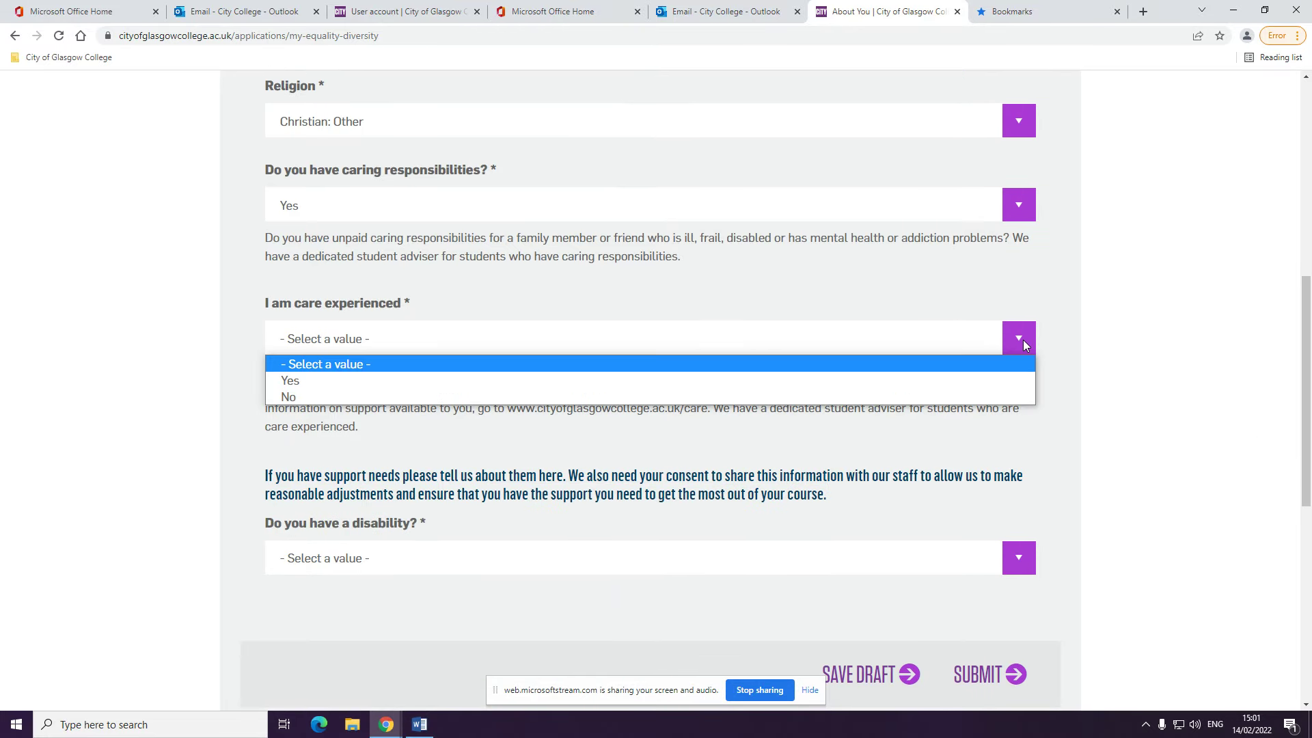
click(671, 399)
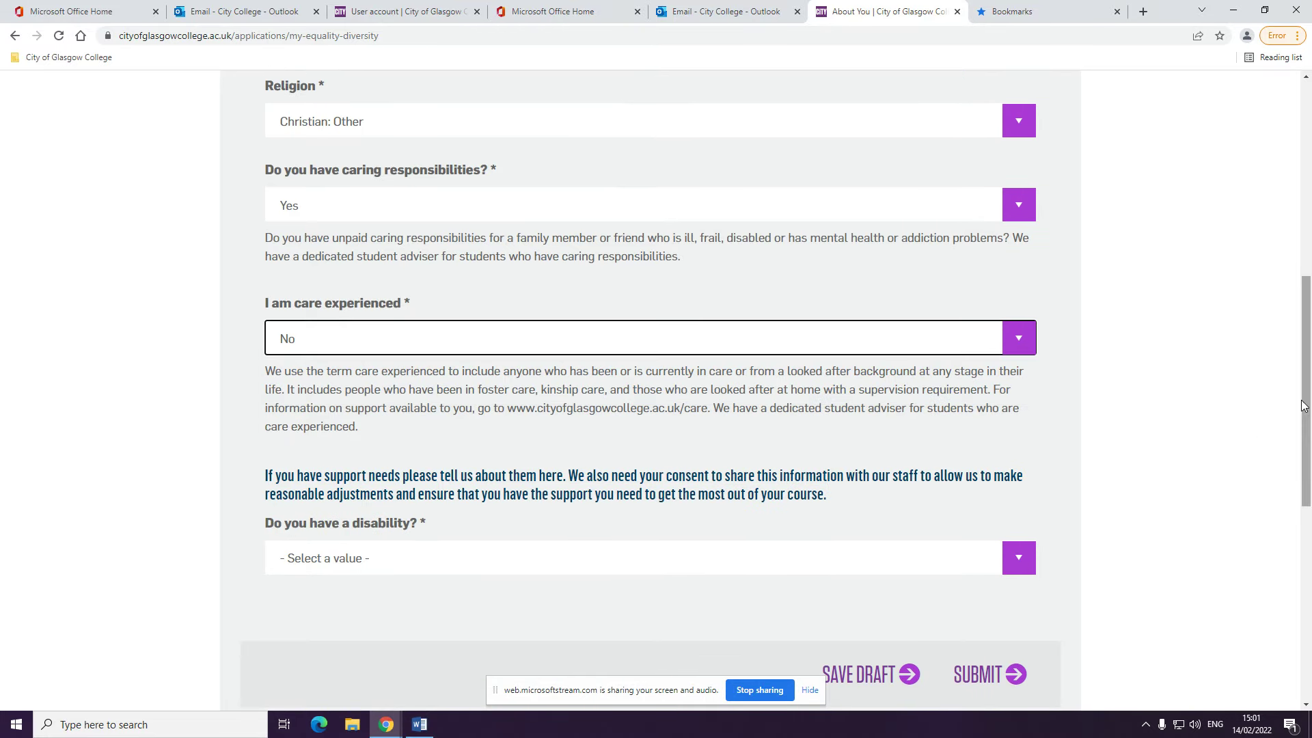
drag(1305, 405, 1305, 431)
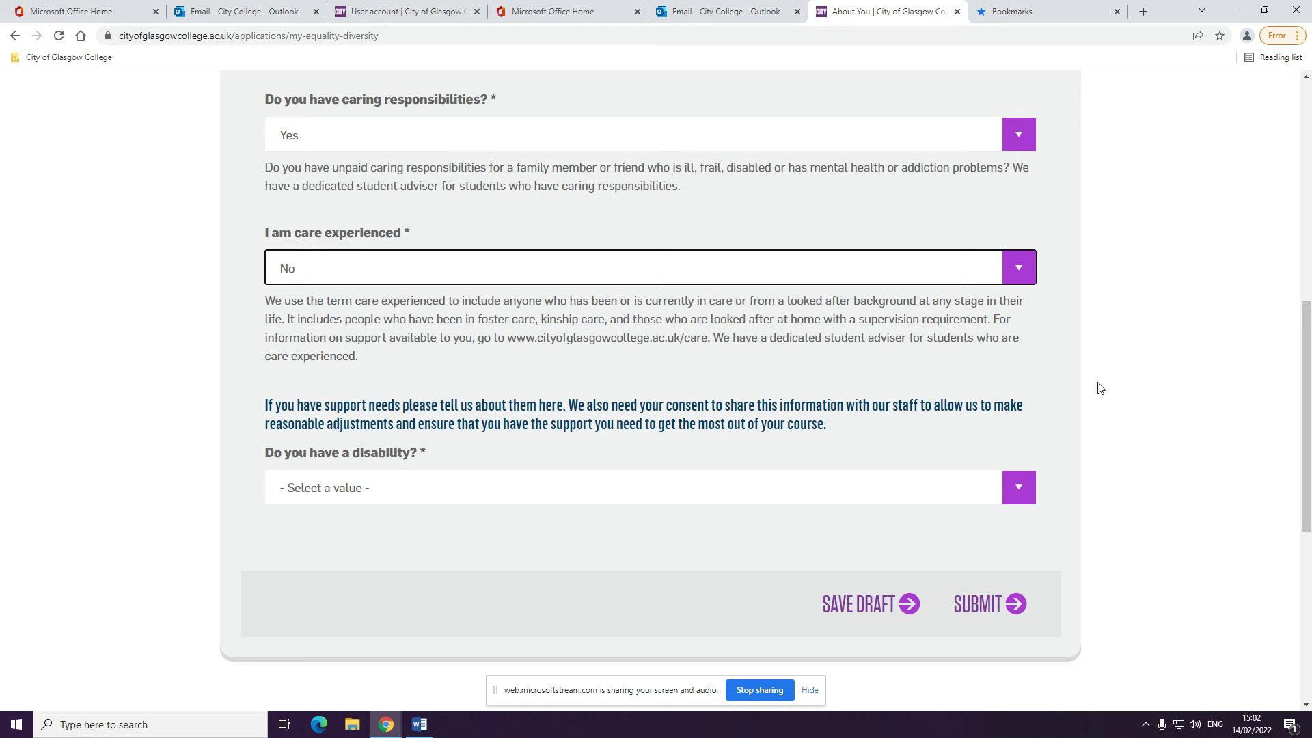
Declare a D/deaf or hearing impairment disability and consent to sharing support needs with staff
click(1012, 483)
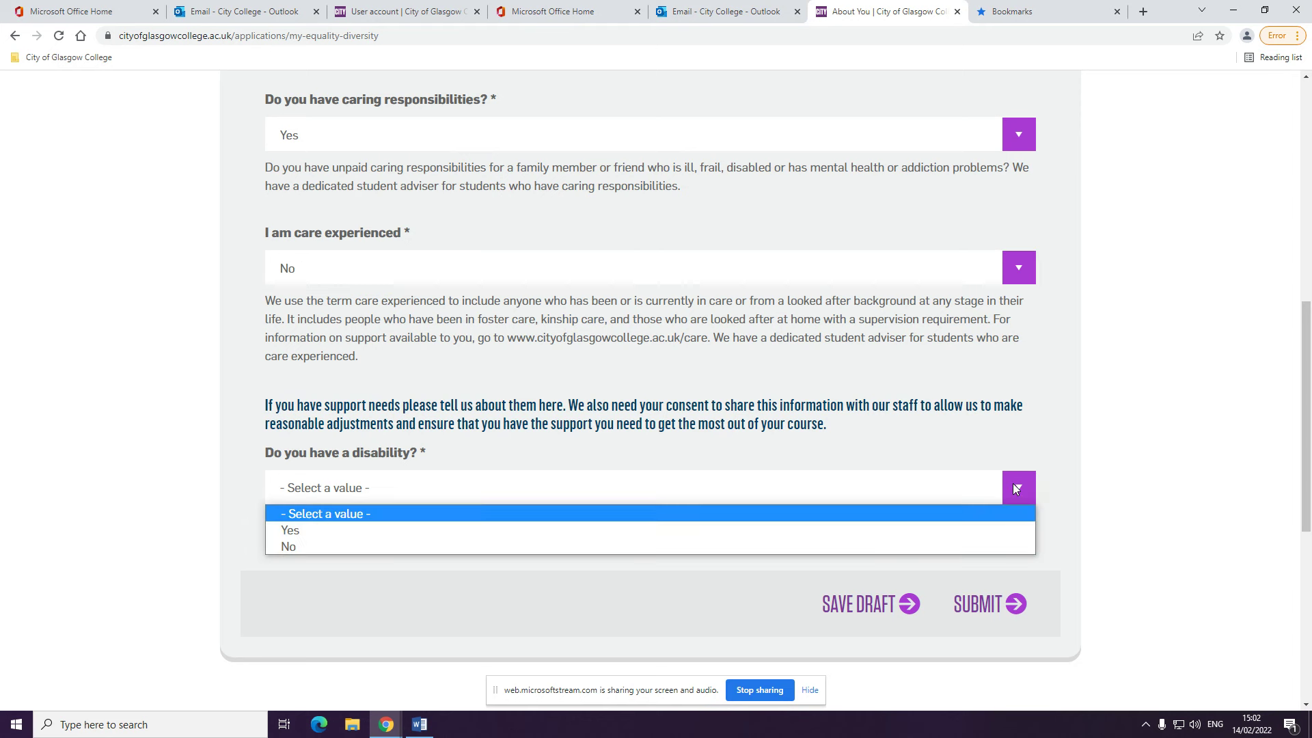
click(781, 530)
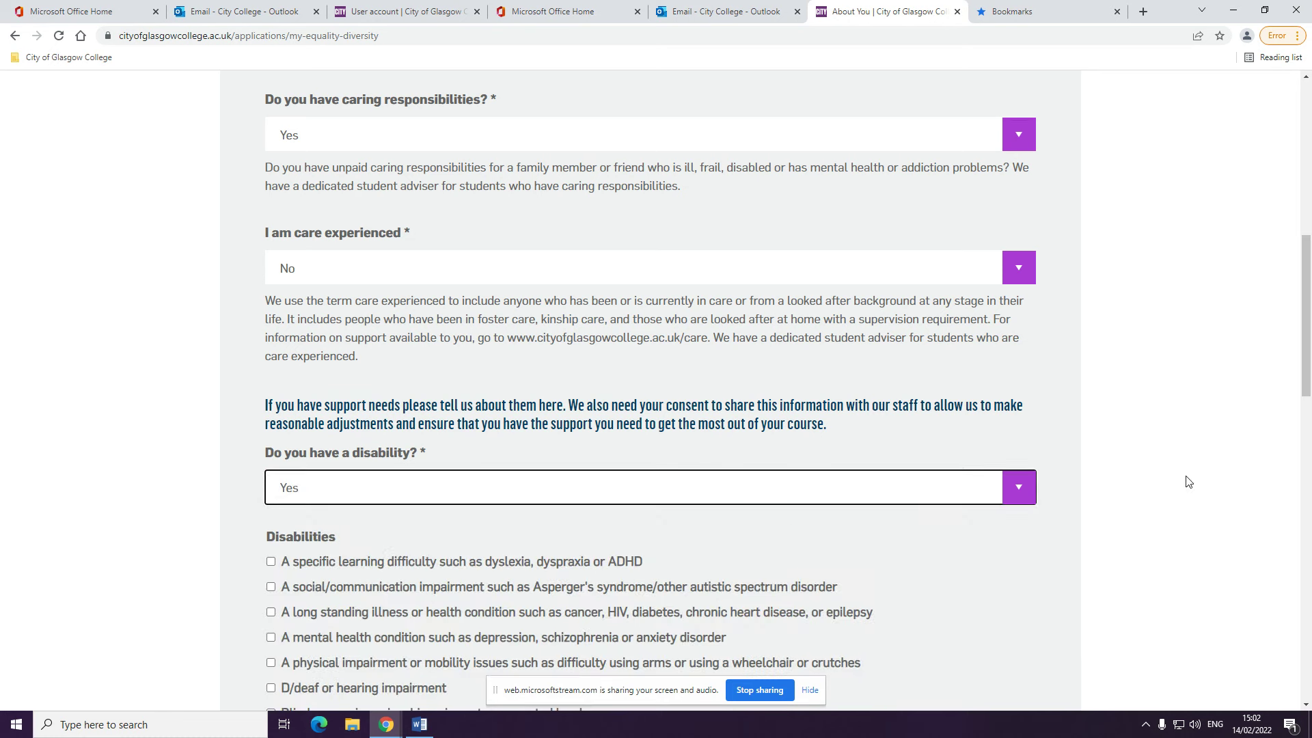
drag(1308, 380, 1308, 435)
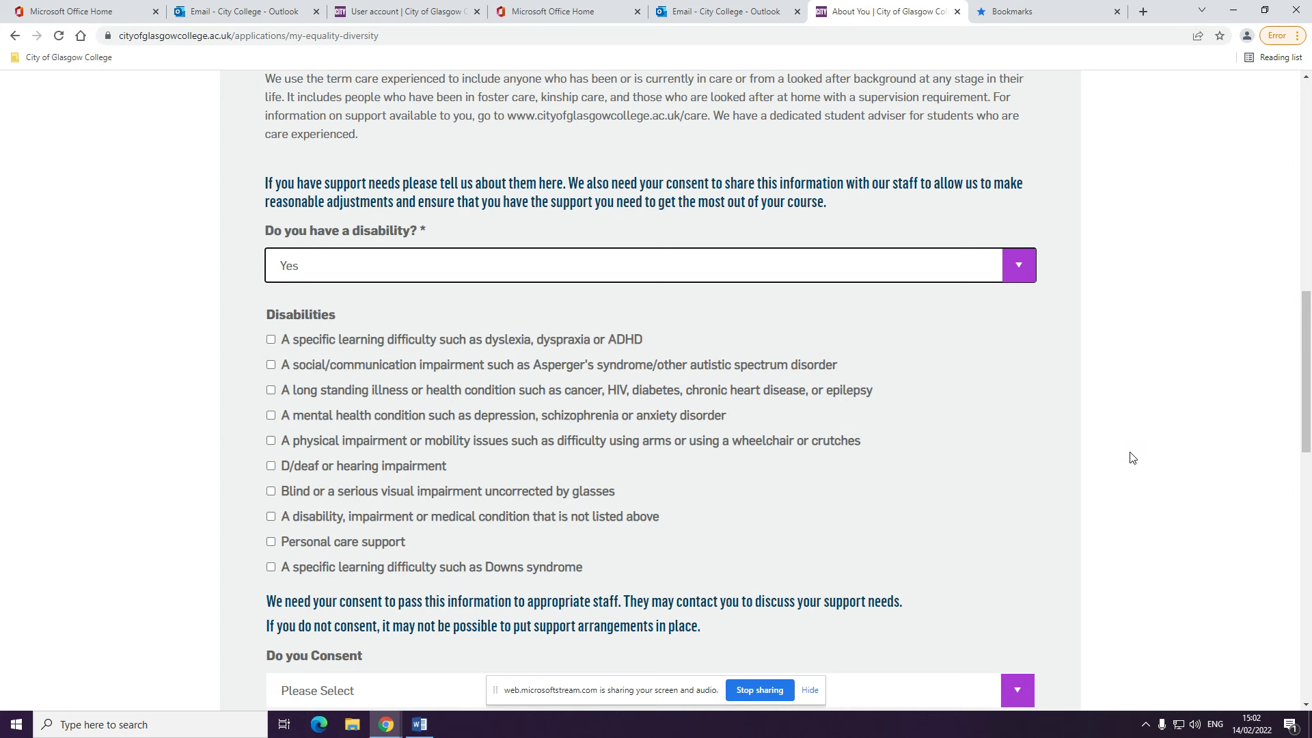
click(413, 468)
drag(1307, 380, 1306, 455)
click(1019, 408)
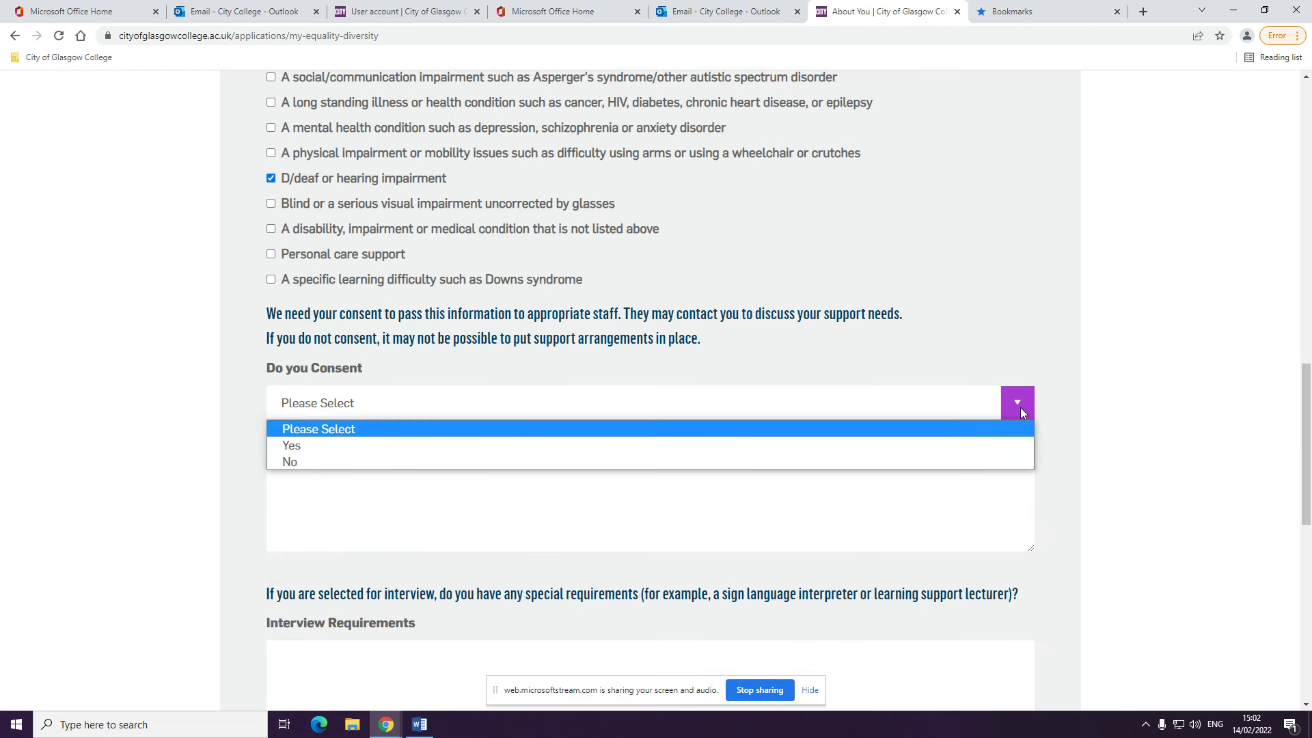
click(889, 446)
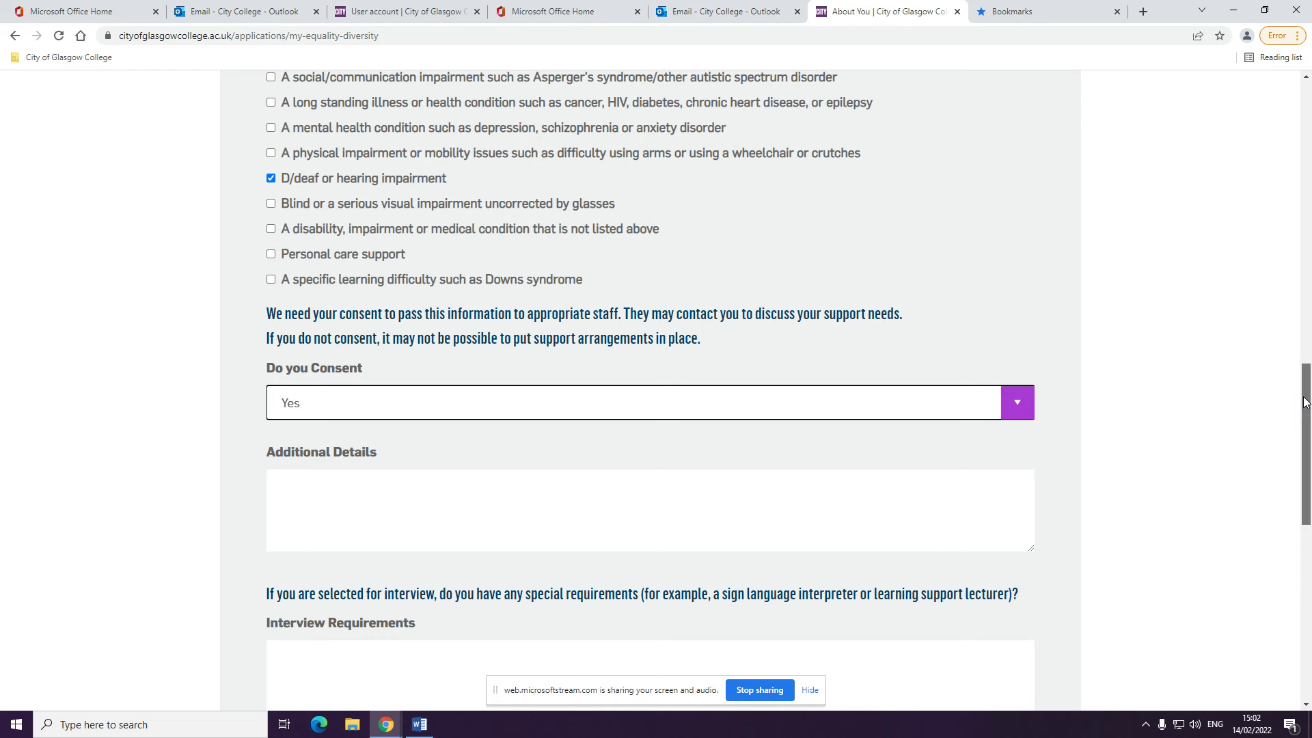
drag(1297, 394, 1298, 448)
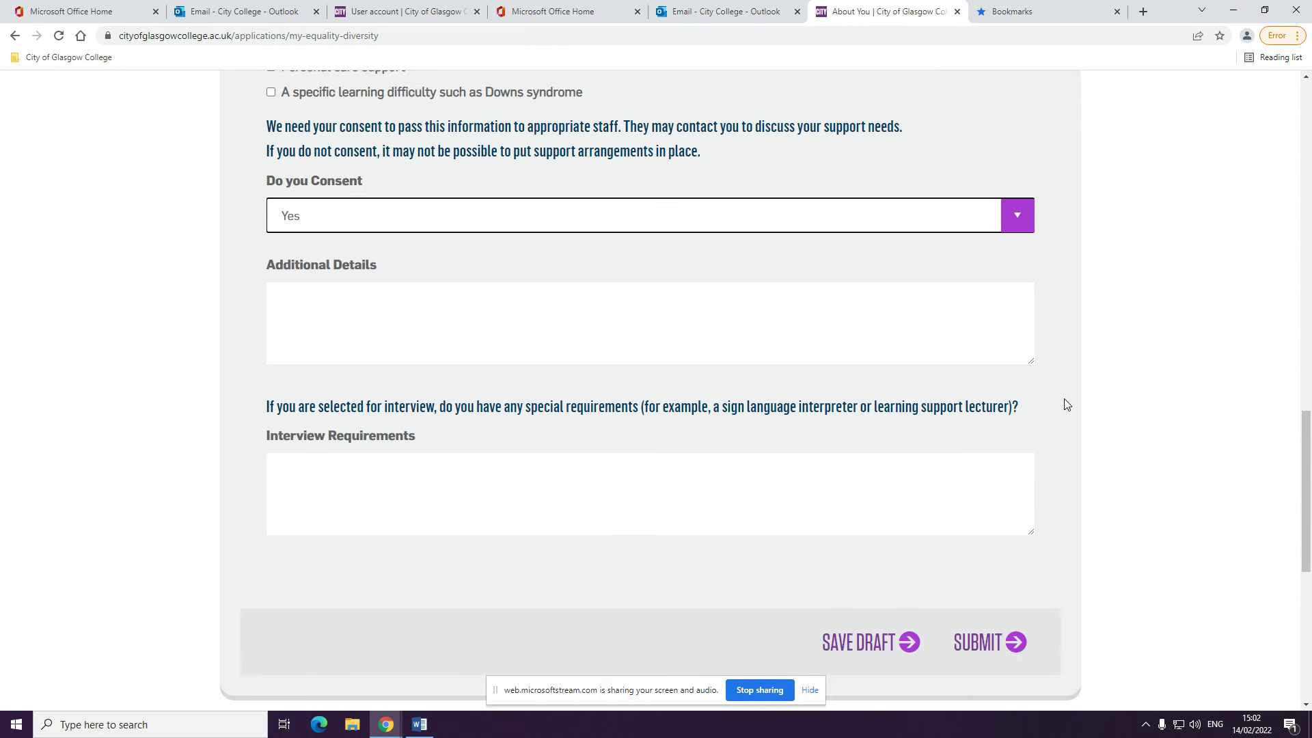
Enter 'more time for tests needed' as interview requirements and submit About You
click(983, 509)
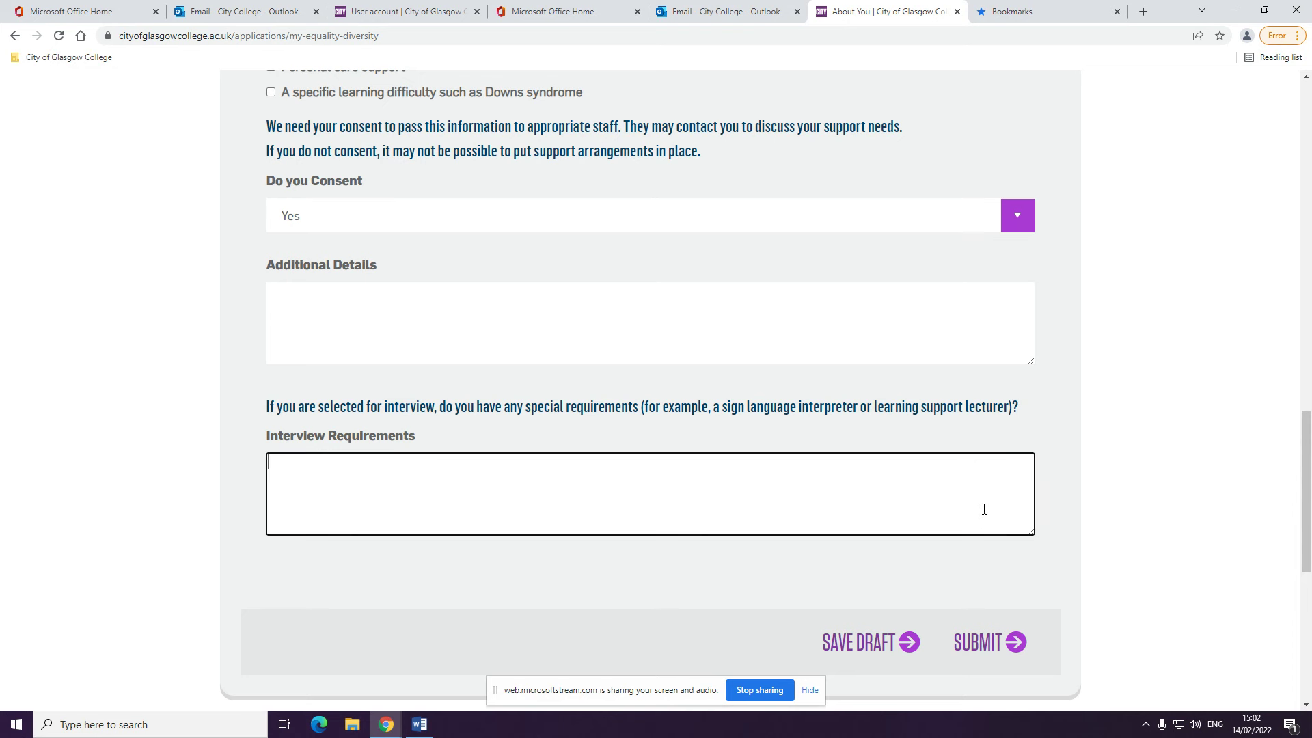
text(more time for tests needed)
click(987, 641)
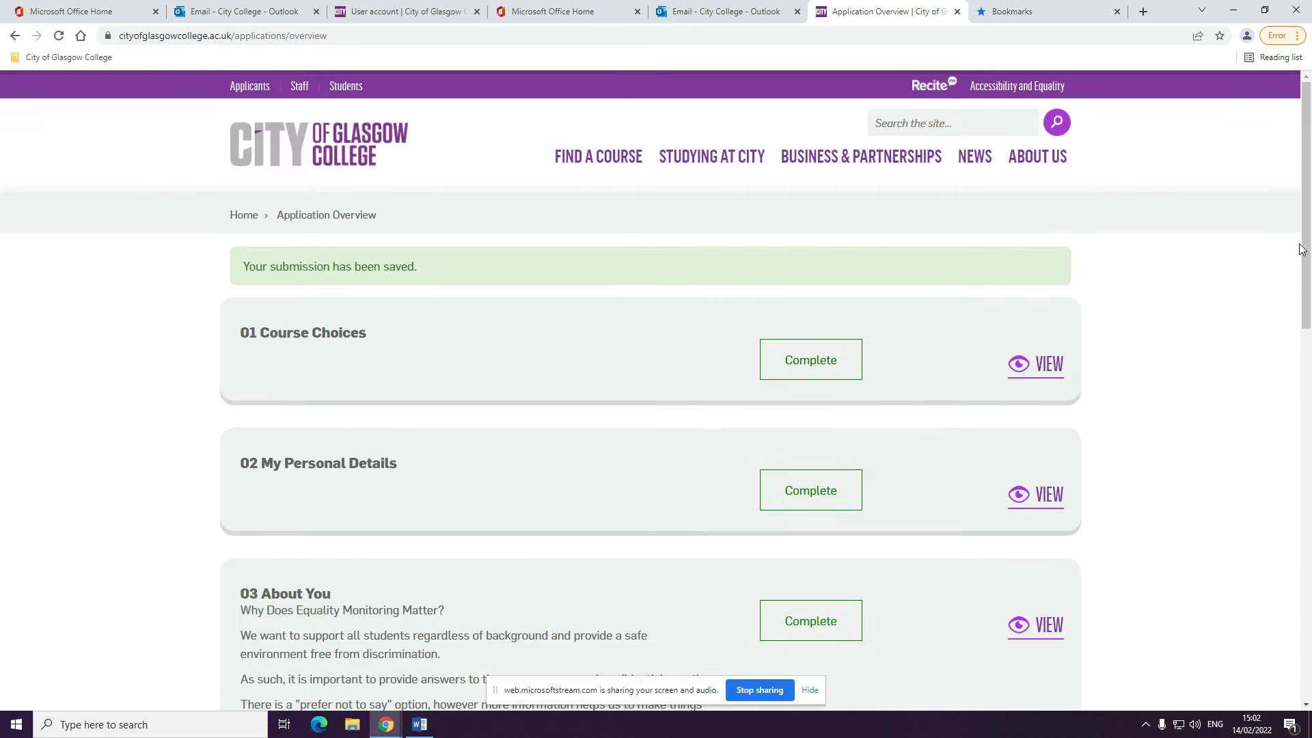
Open Criminal Convictions and answer Yes to the relevant unspent convictions question
drag(1302, 248, 1309, 431)
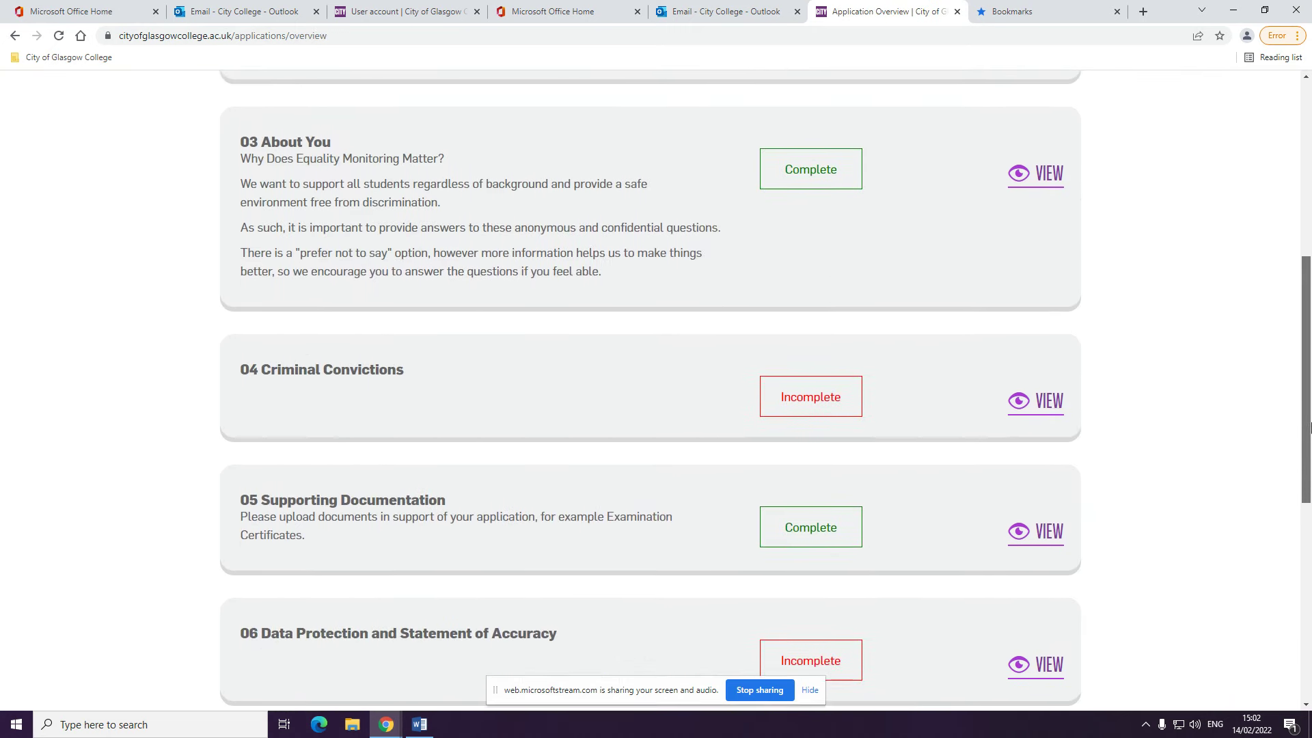
click(1043, 408)
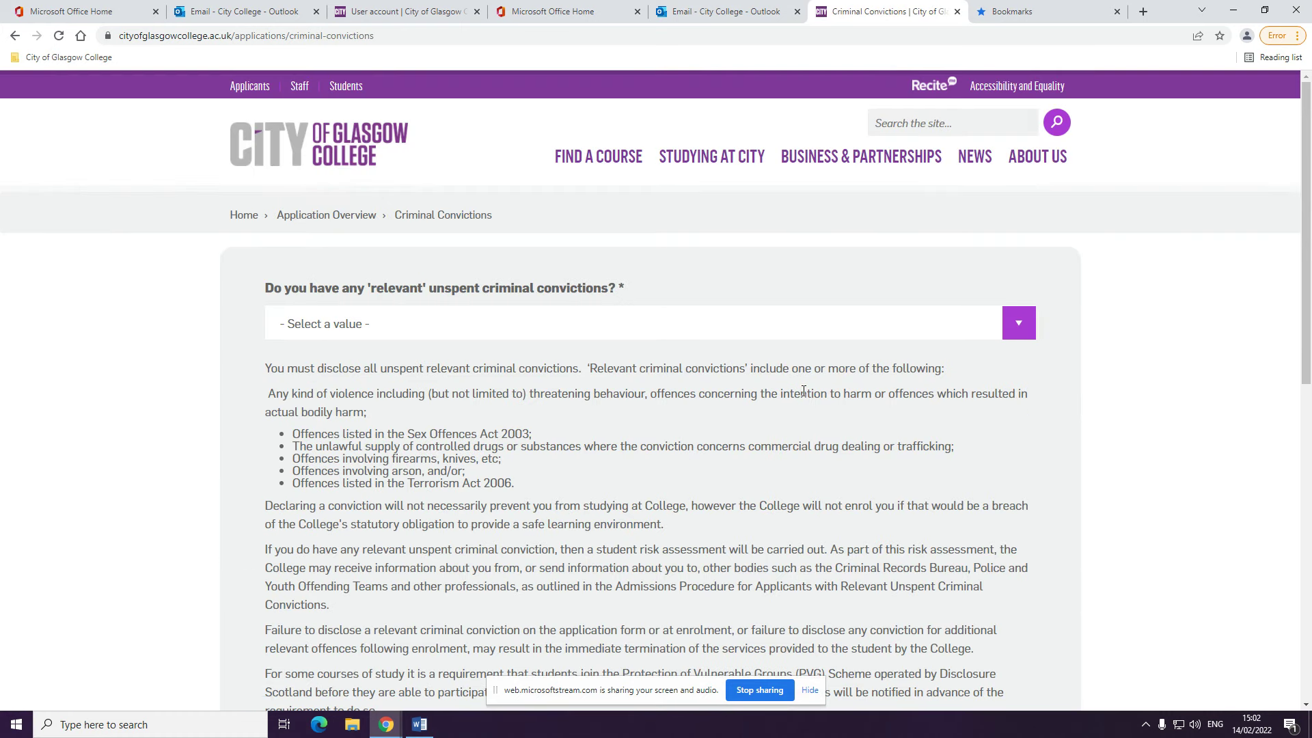
click(873, 328)
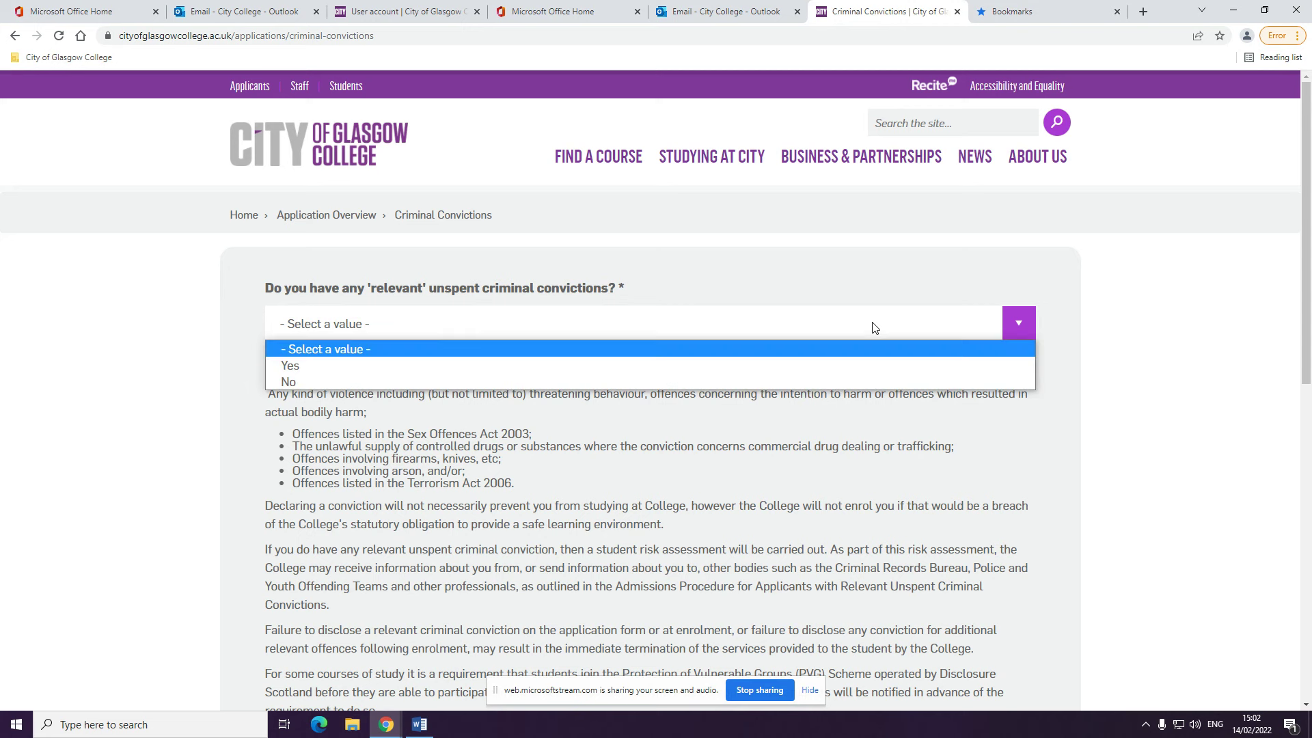
click(706, 367)
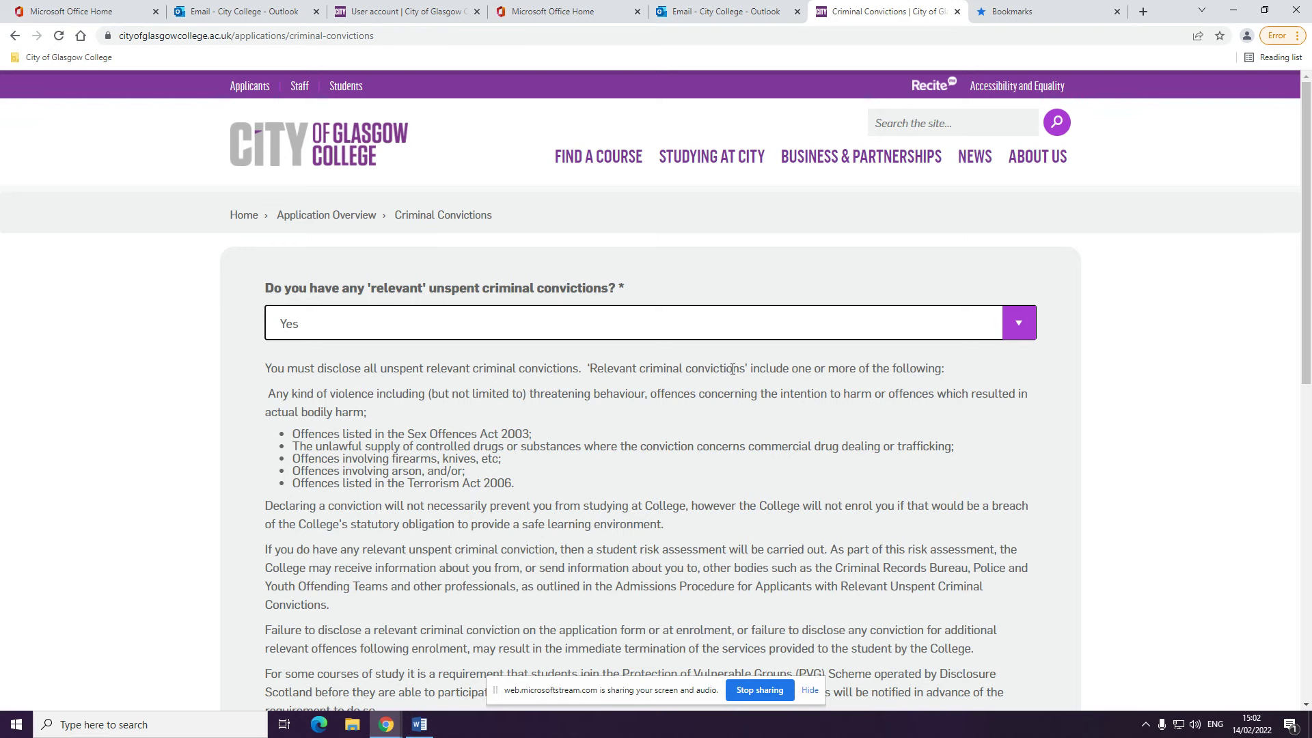
drag(1305, 262, 1308, 331)
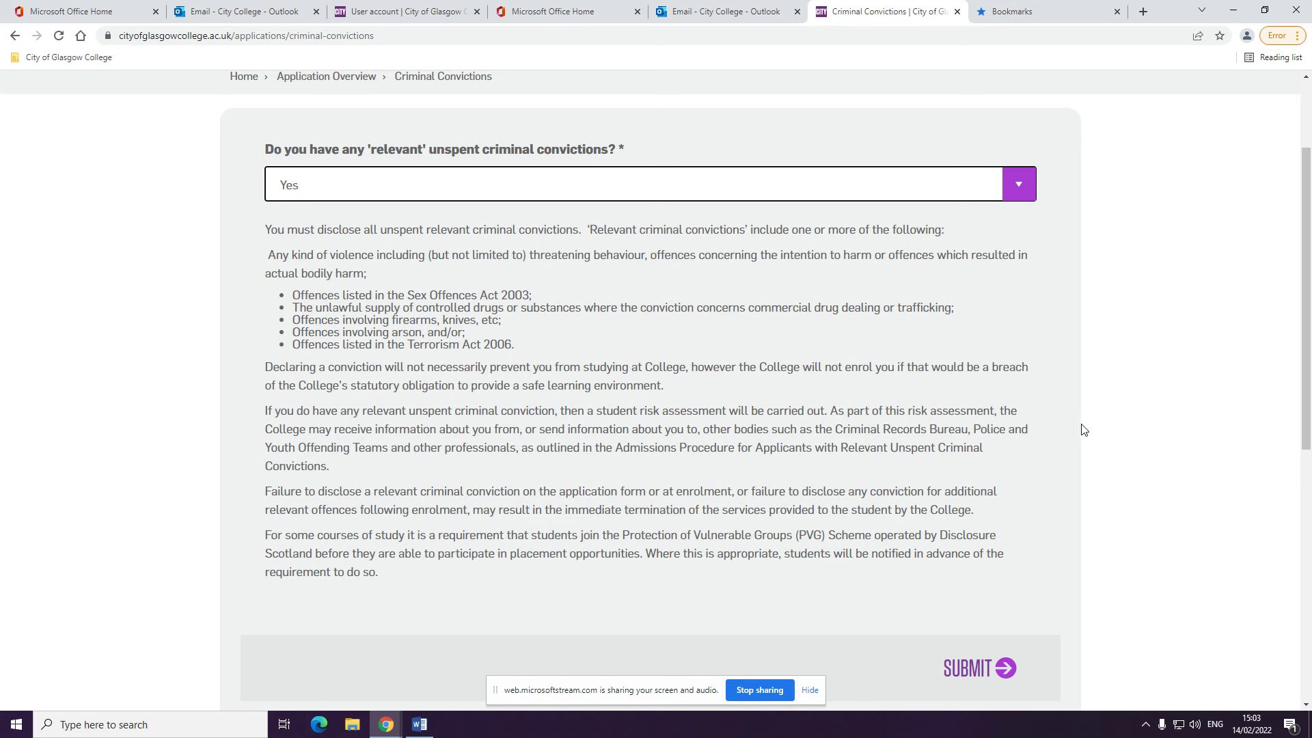
Submit Criminal Convictions, then agree to and submit the Data Protection statement
click(982, 670)
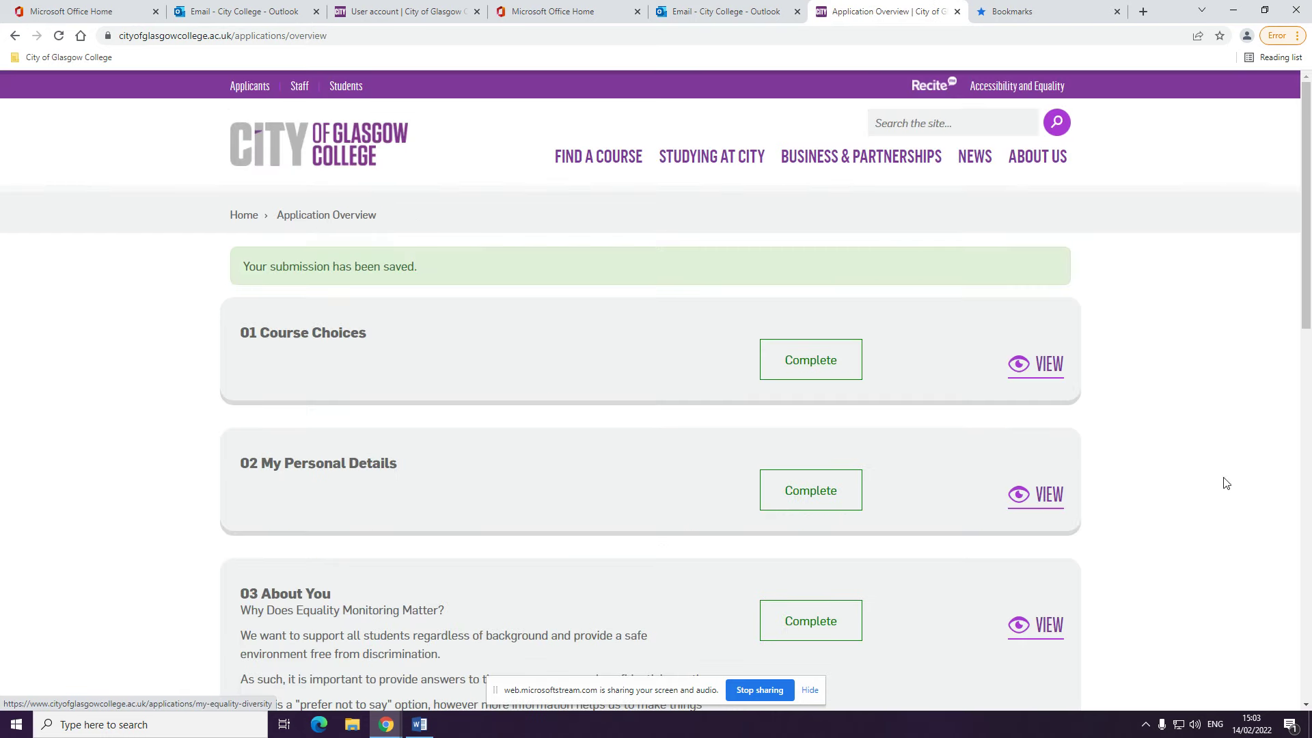
drag(1307, 277, 1309, 509)
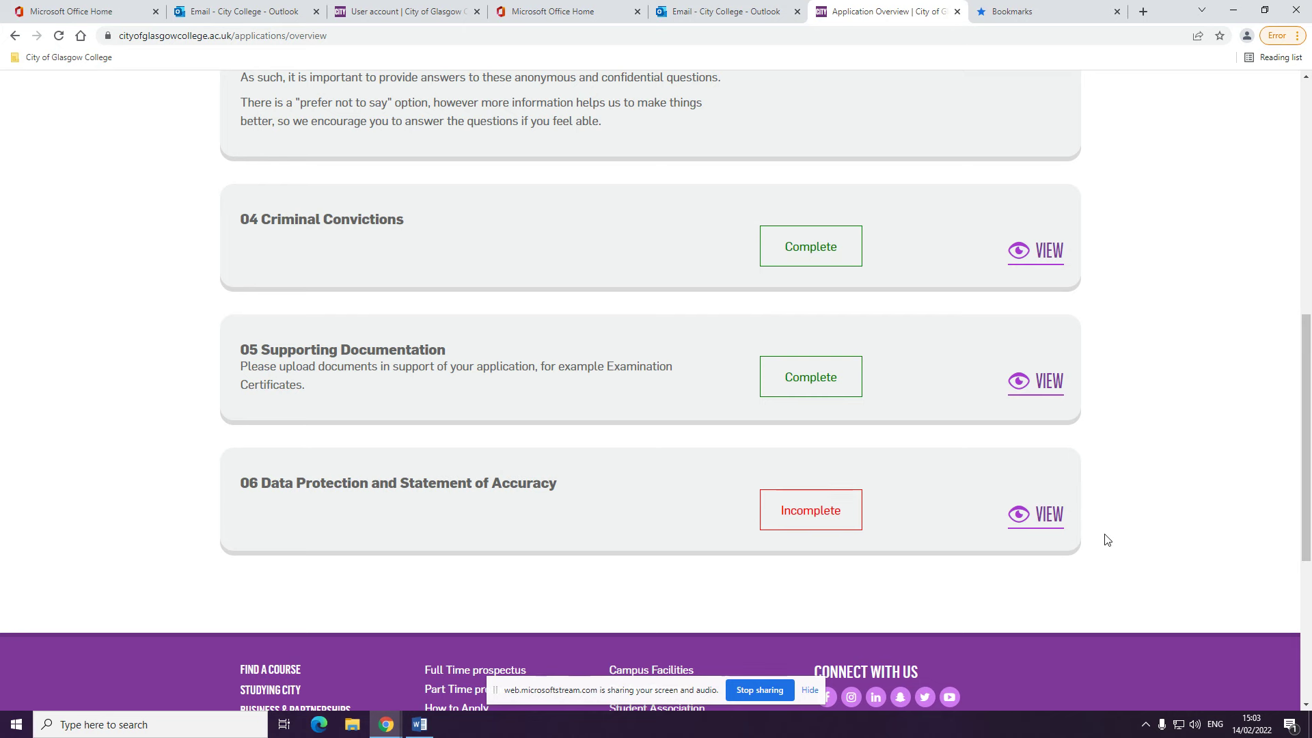
click(1046, 521)
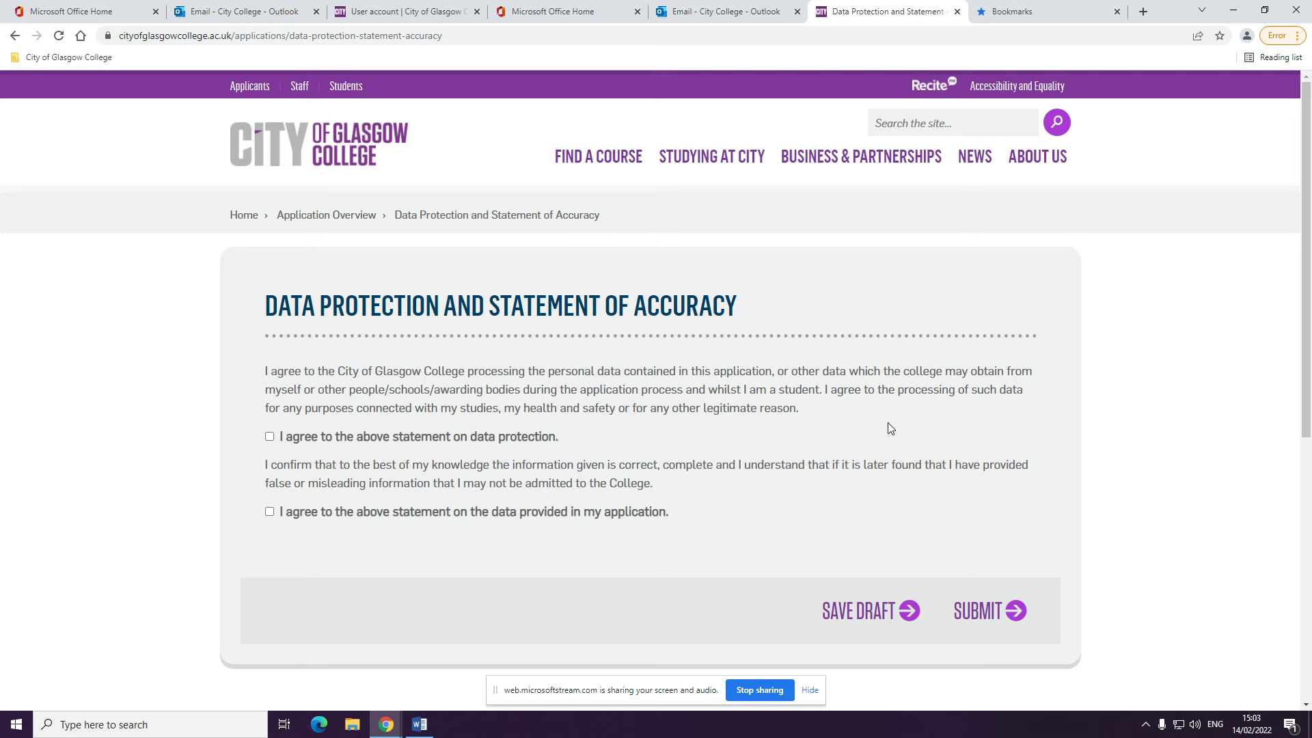
click(271, 438)
click(998, 615)
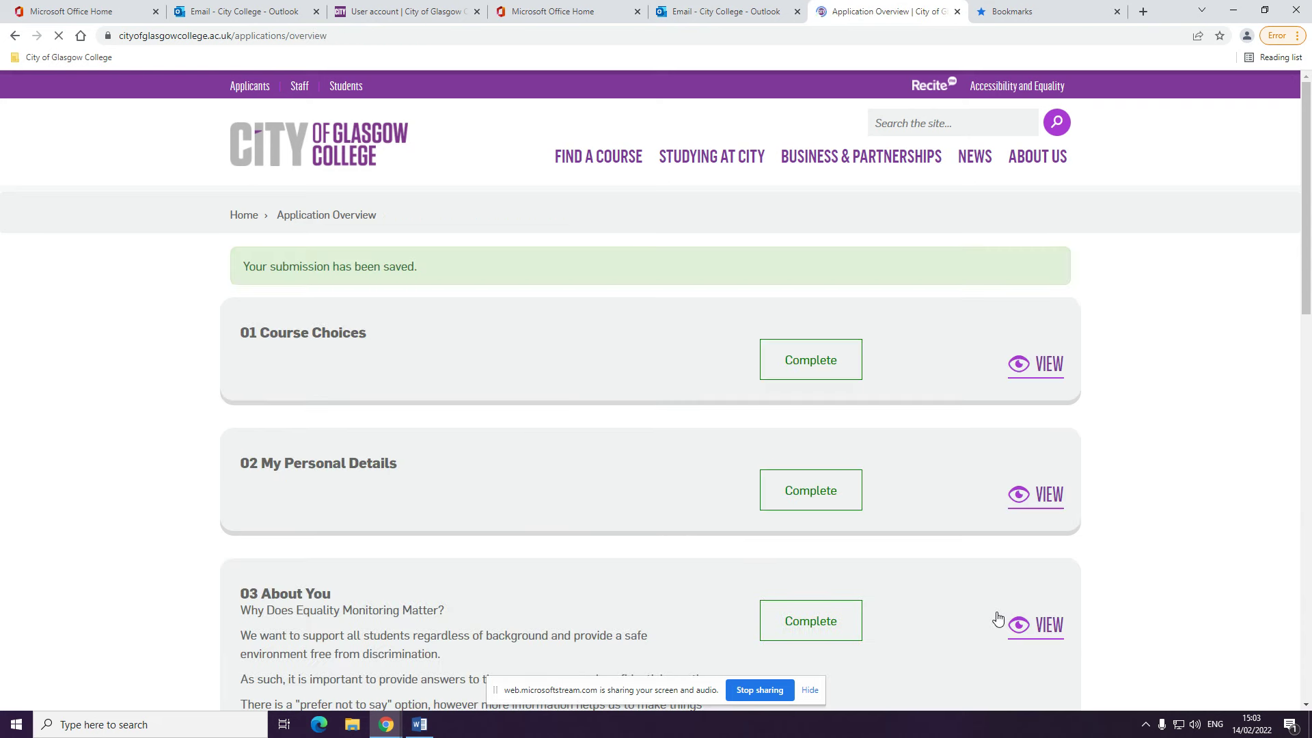
drag(1309, 290, 1309, 317)
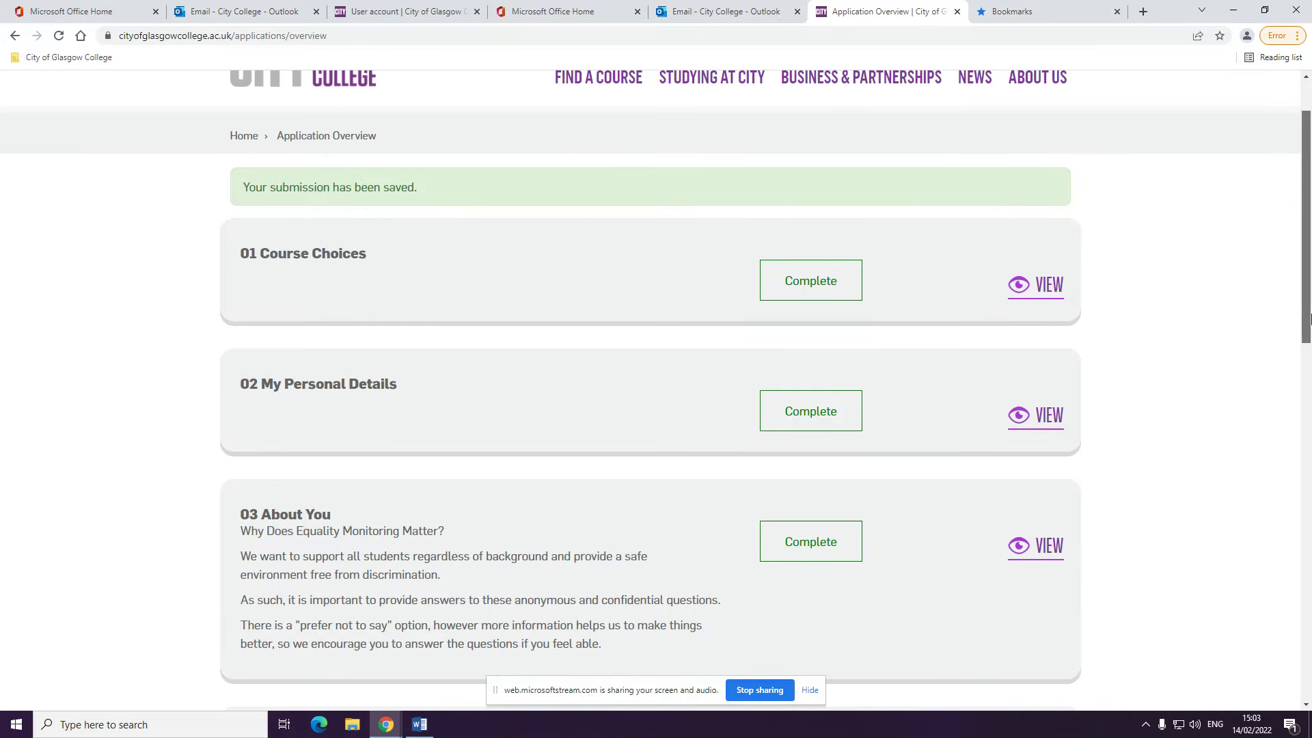
drag(1309, 318, 1309, 581)
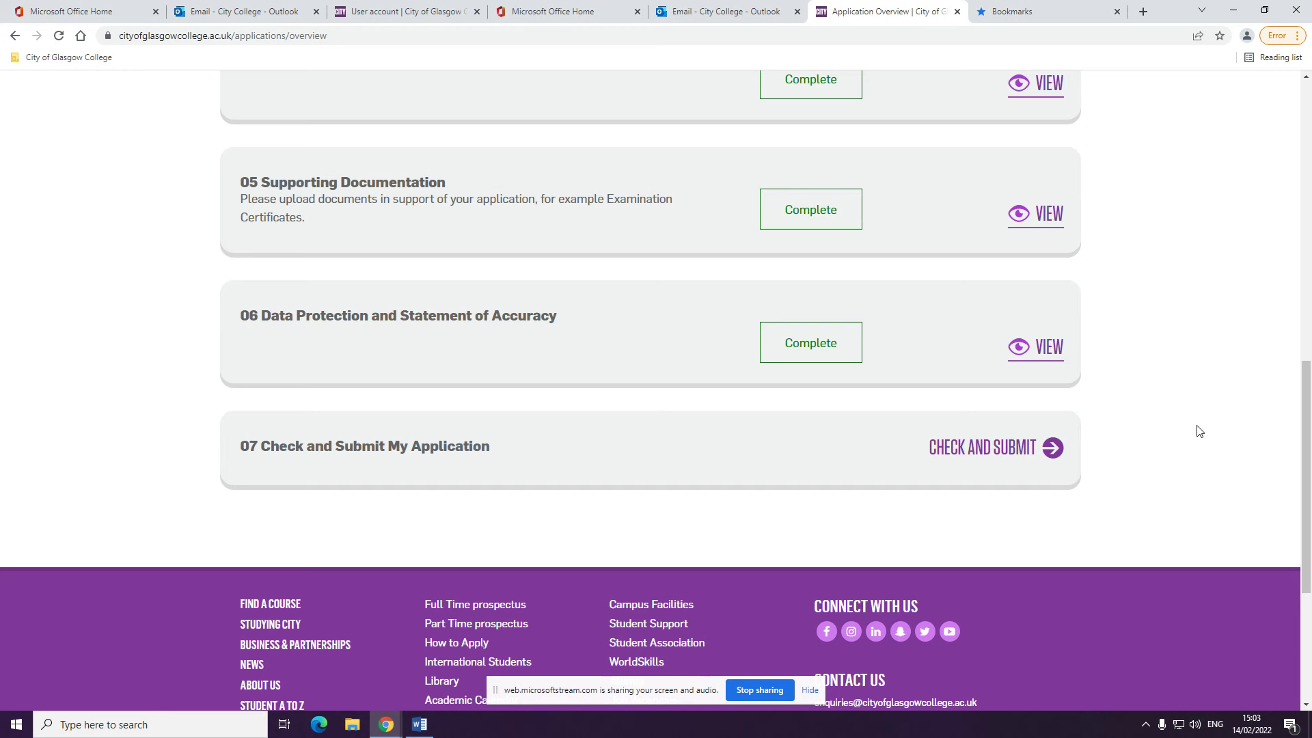
Review the application summary and submit the ESOL application
click(1045, 454)
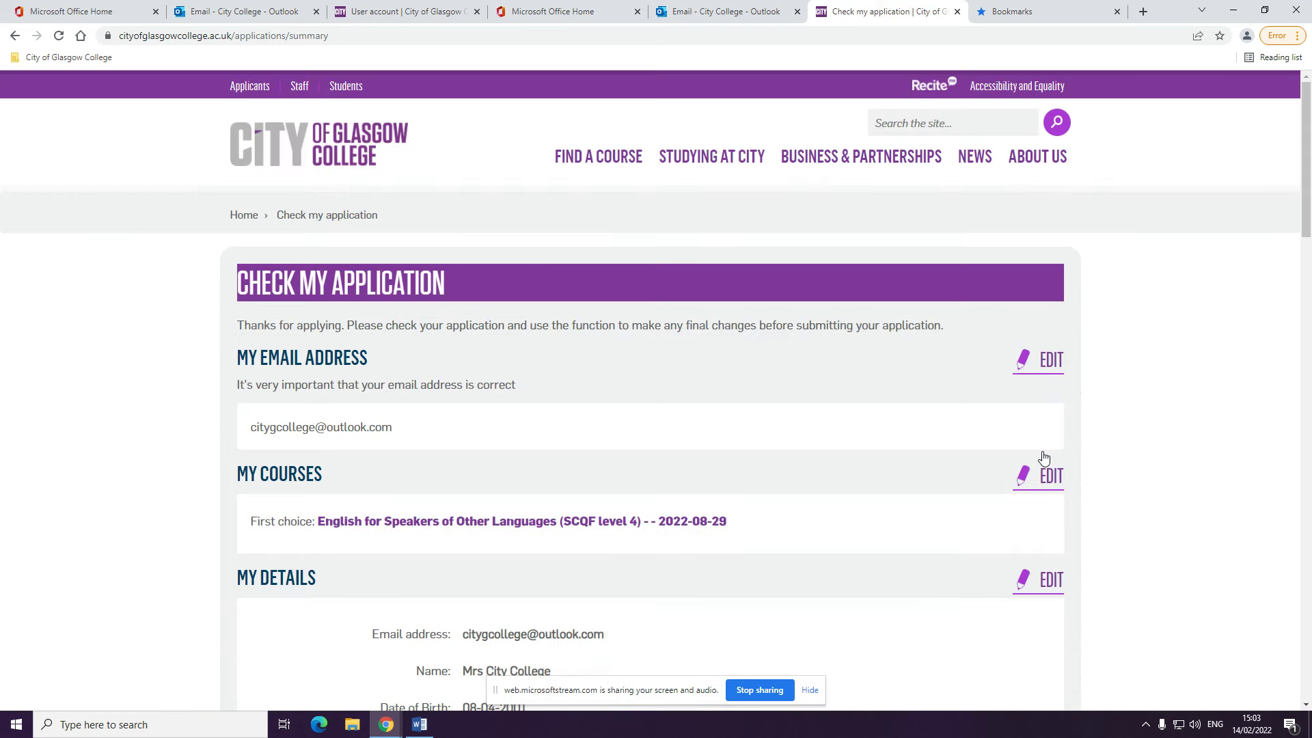
drag(1309, 217, 1310, 584)
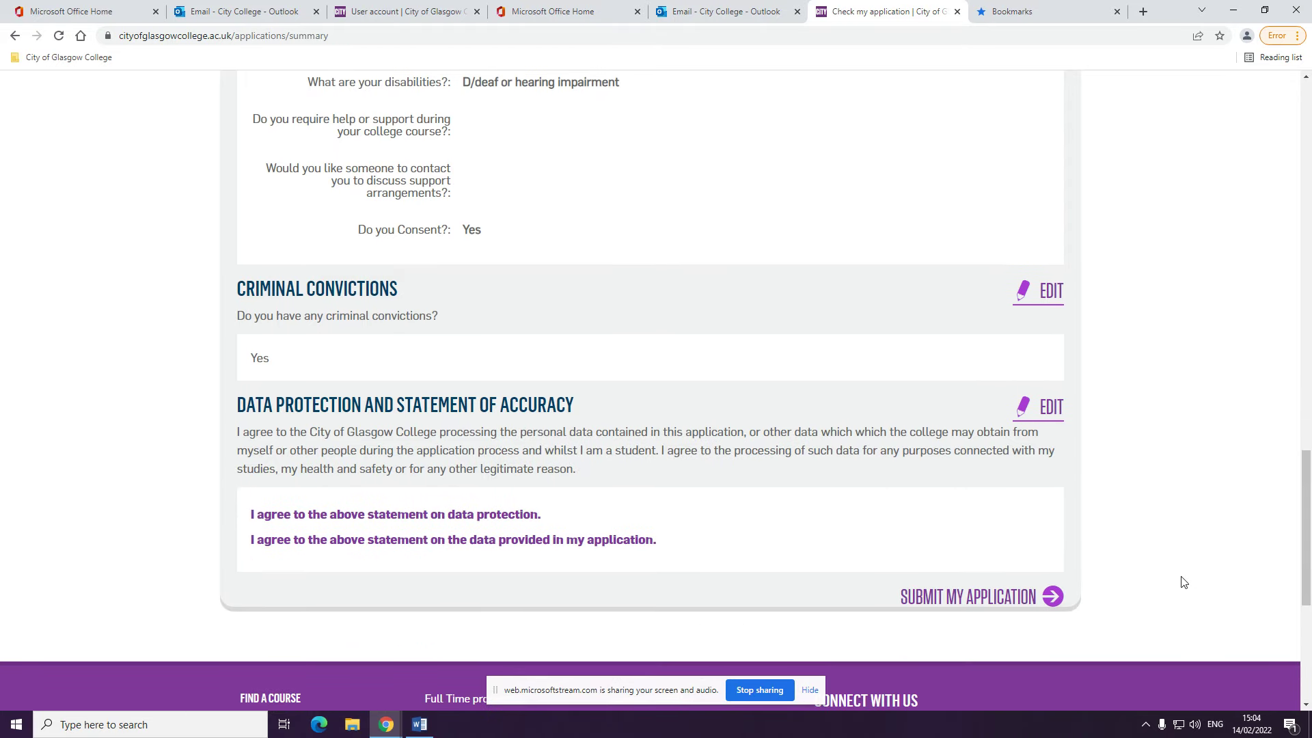
click(995, 602)
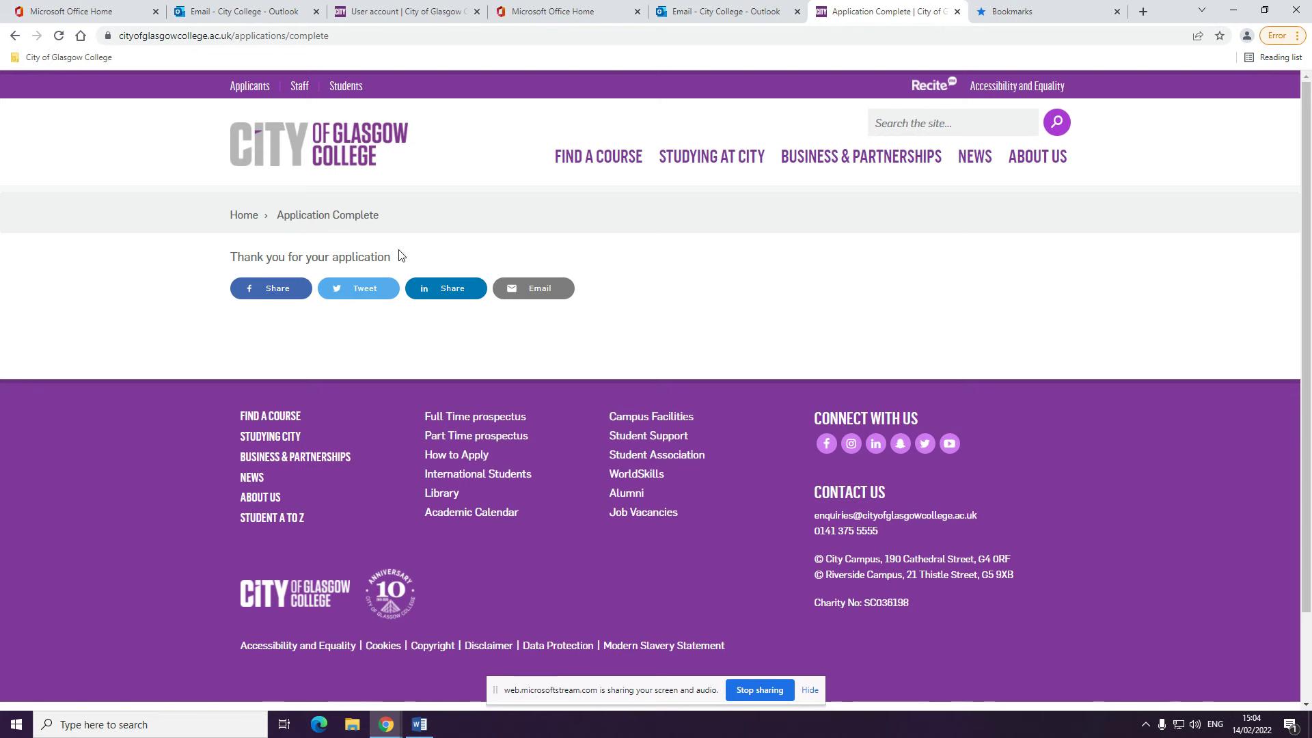
Go to Studying at City > How to Apply > ESOL and read through the guidance
mouse_move(713, 160)
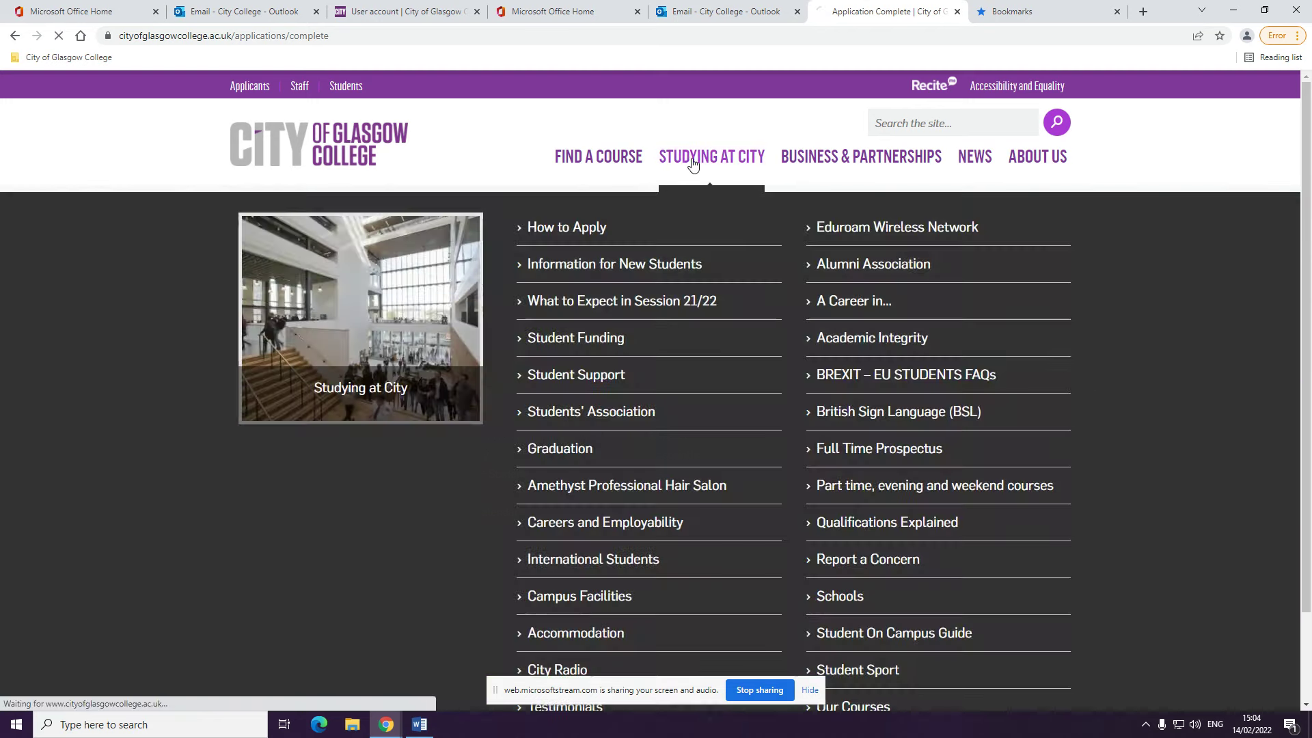
click(683, 158)
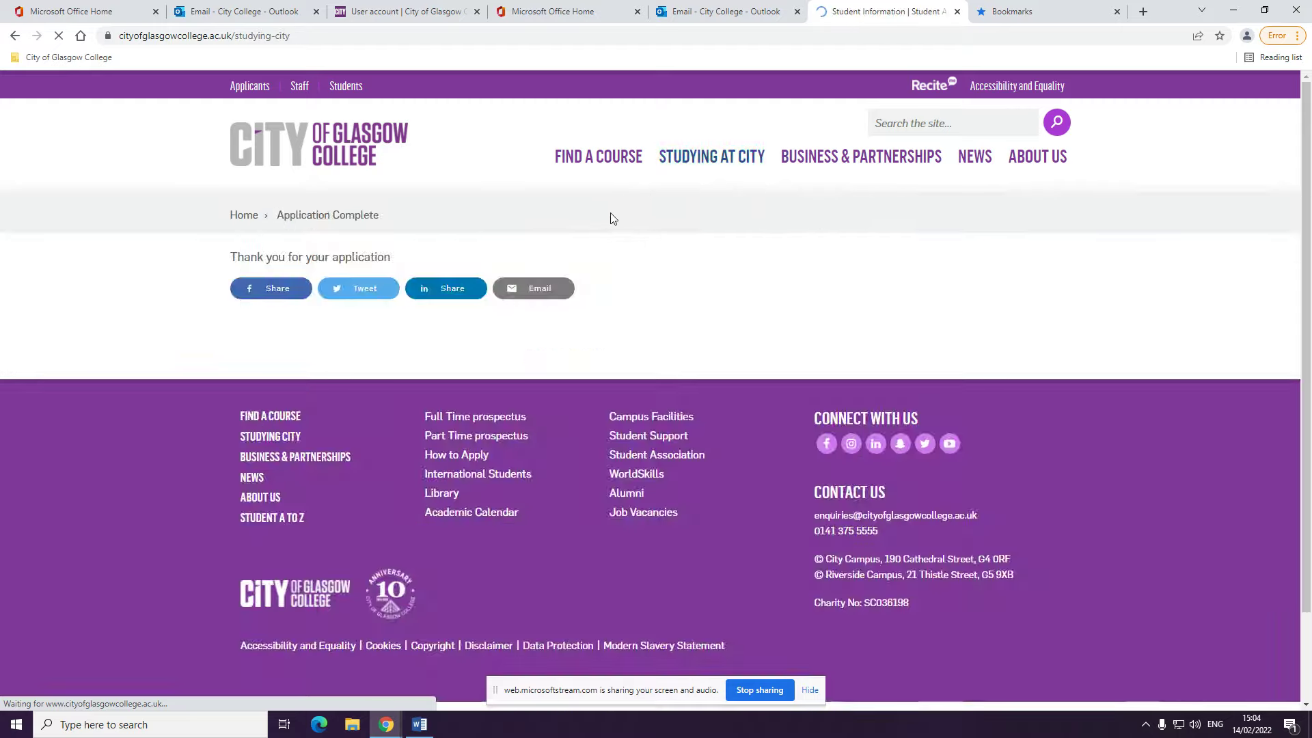
scroll(615, 341, down, 2)
scroll(650, 379, down, 6)
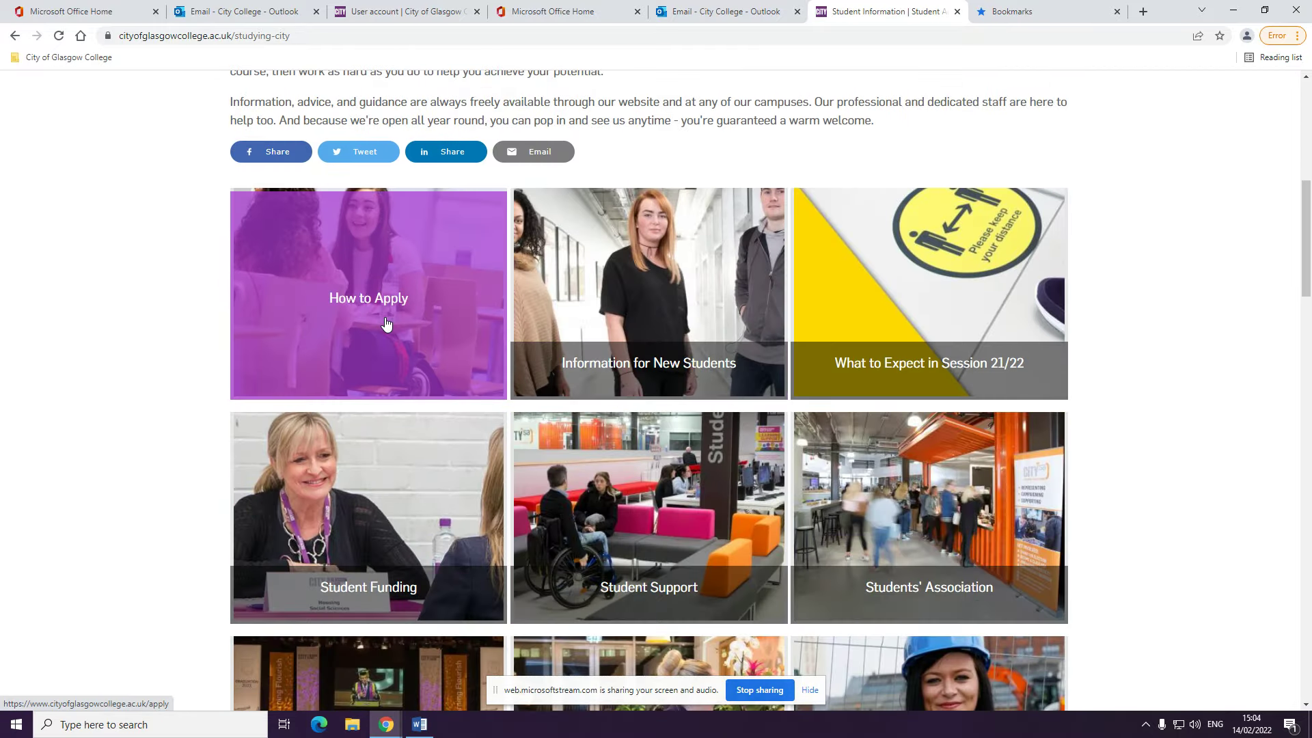
click(386, 323)
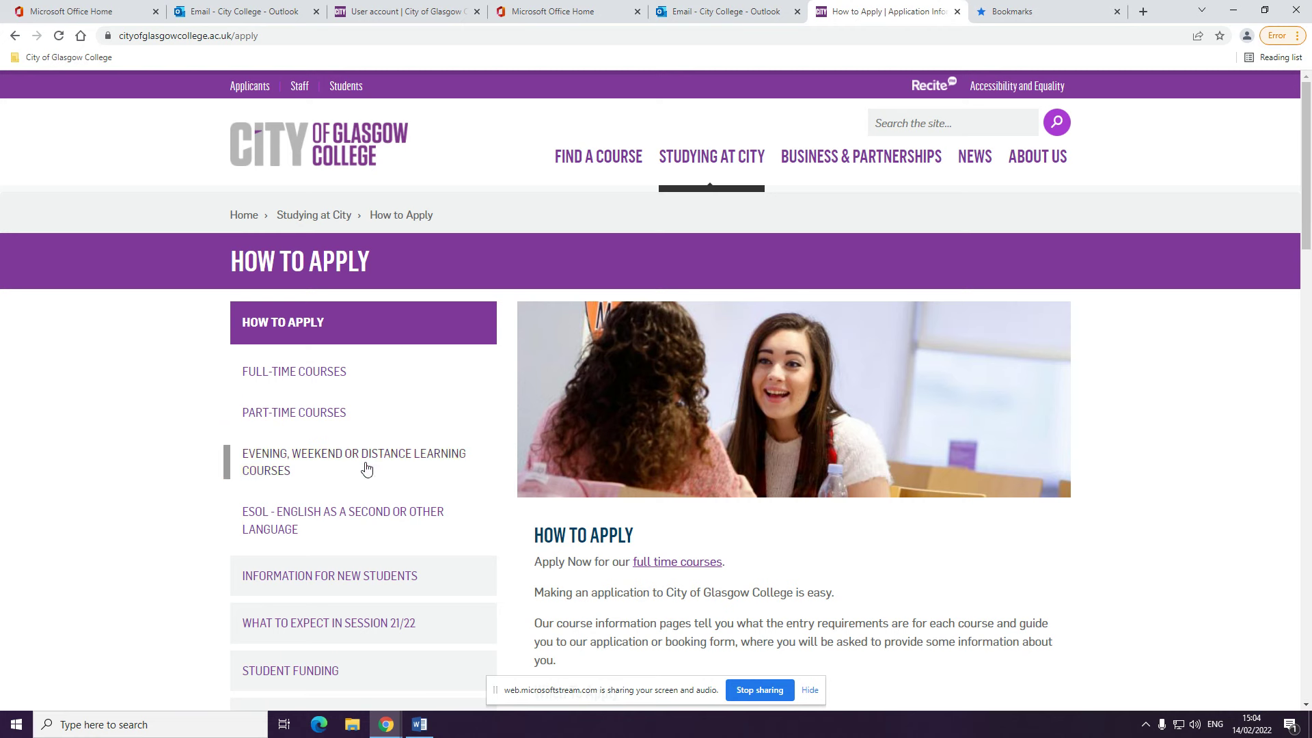
click(373, 521)
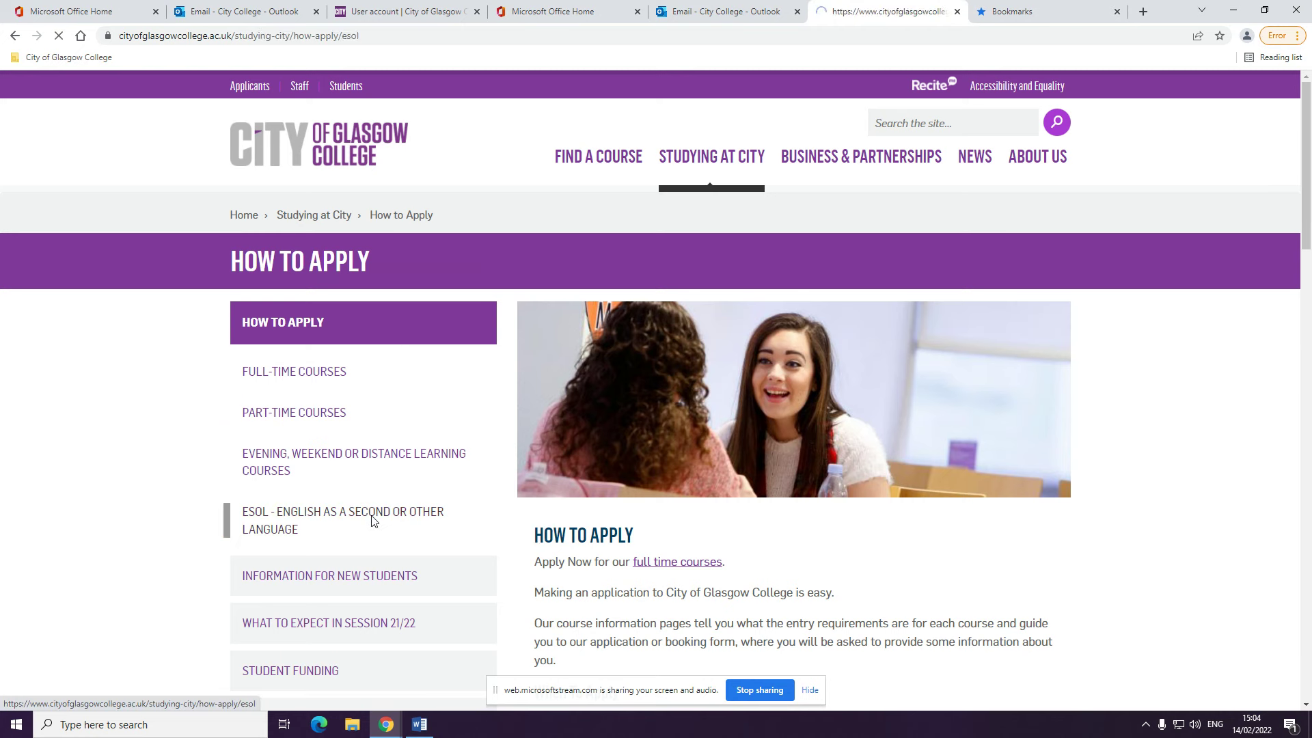
scroll(1036, 544, down, 4)
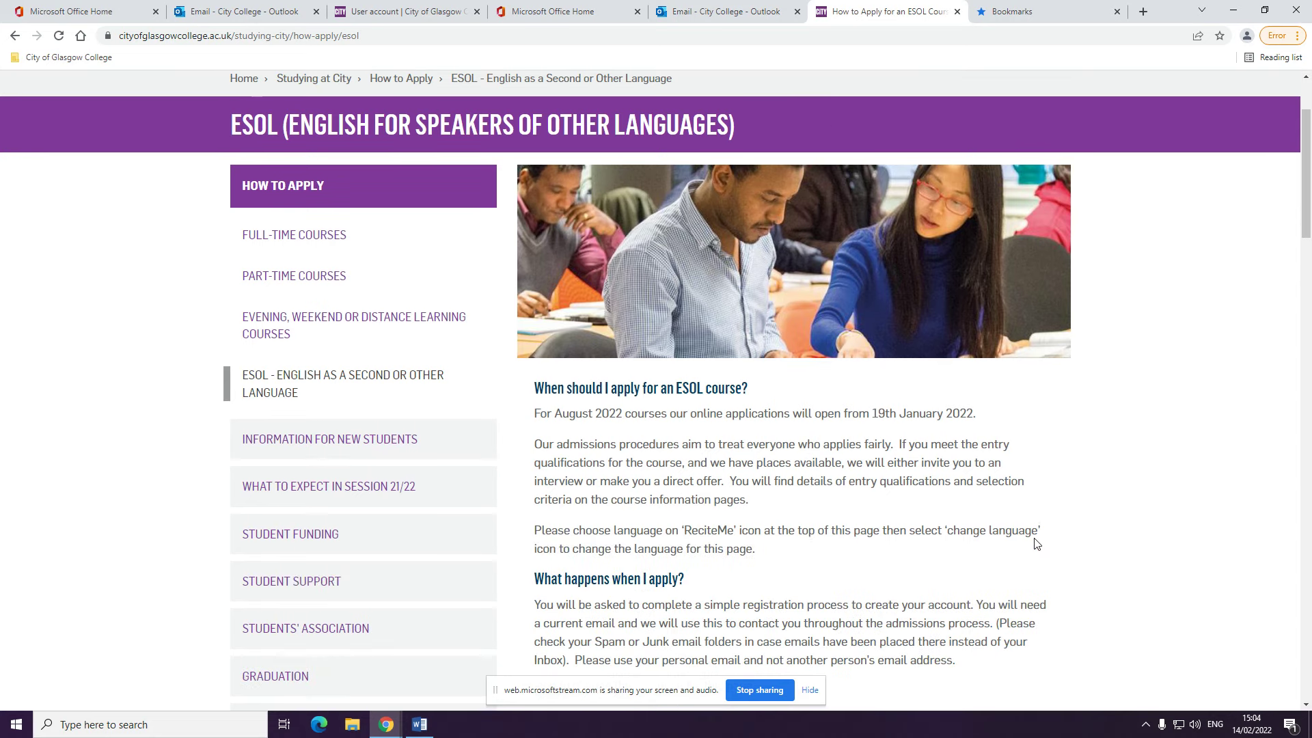
scroll(1035, 543, down, 7)
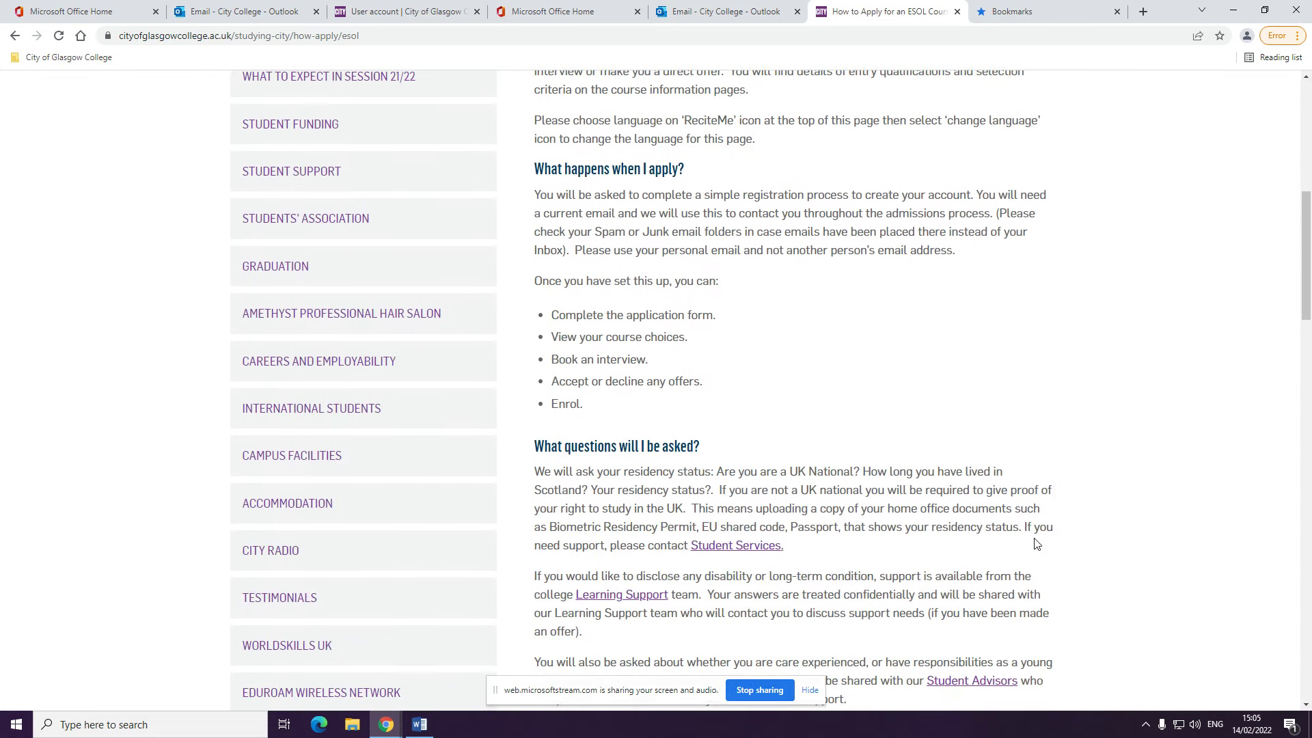
scroll(1035, 543, down, 7)
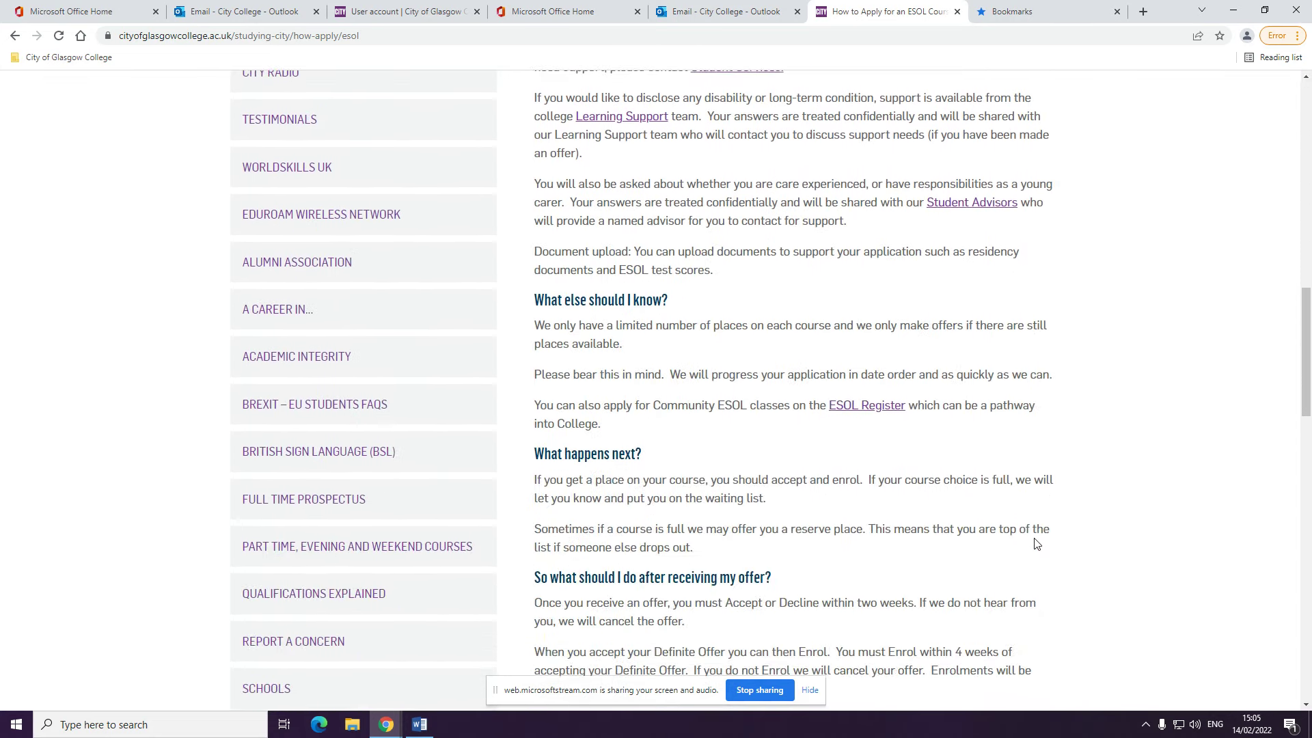
scroll(1036, 543, down, 3)
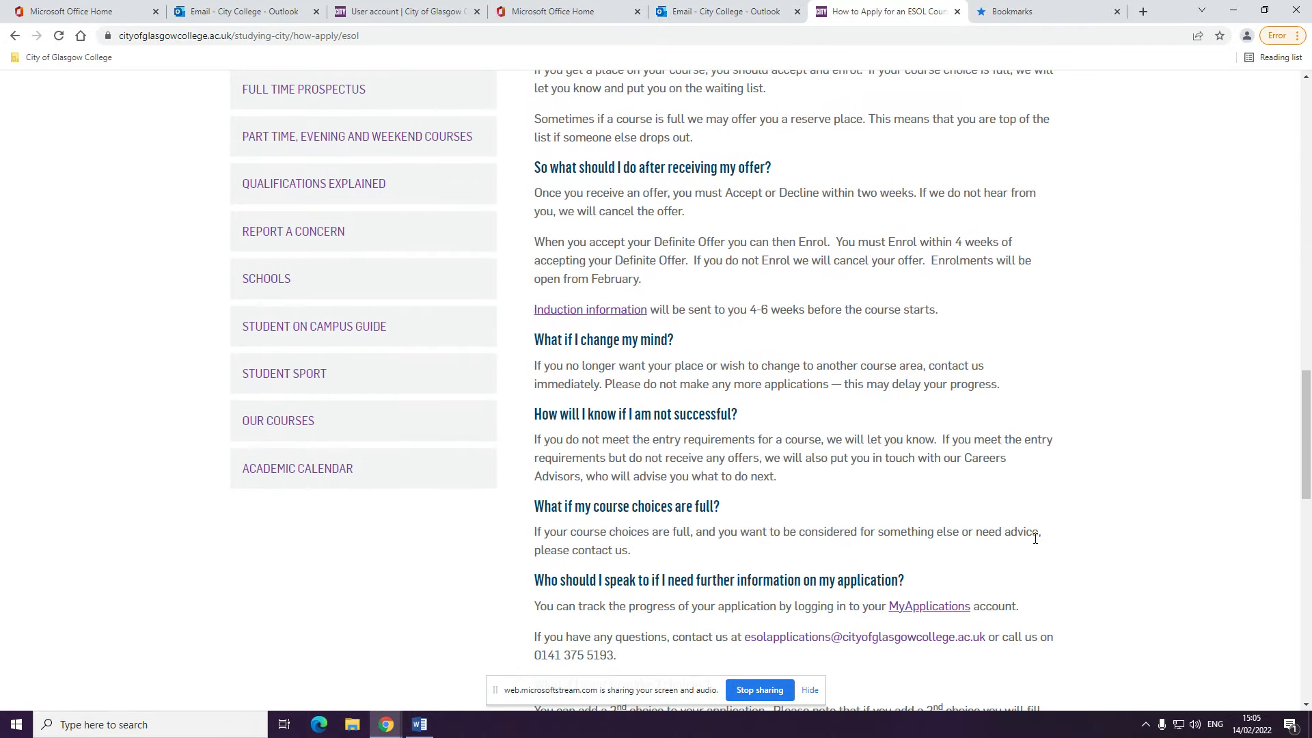